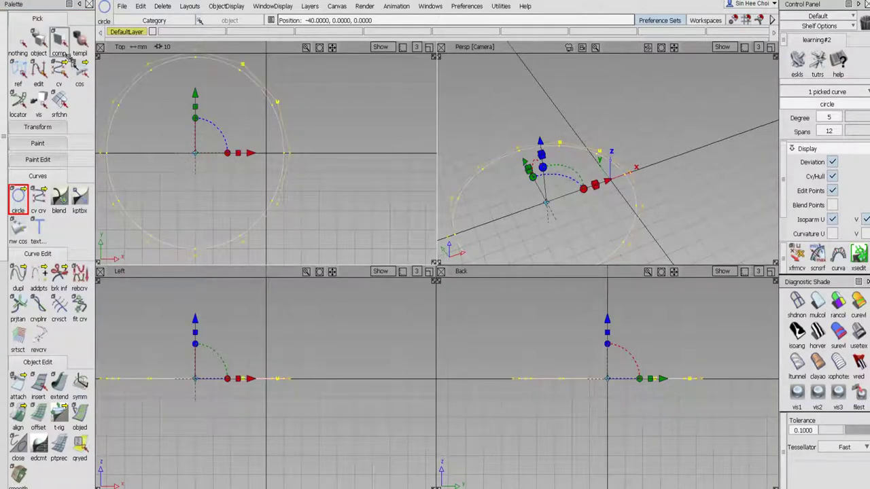
Scale the circle down uniformly, then stretch it non-proportionally along X into a horizontal oval.
{"action": "left_click", "coordinate": [37, 126]}
{"action": "left_click", "coordinate": [59, 151]}
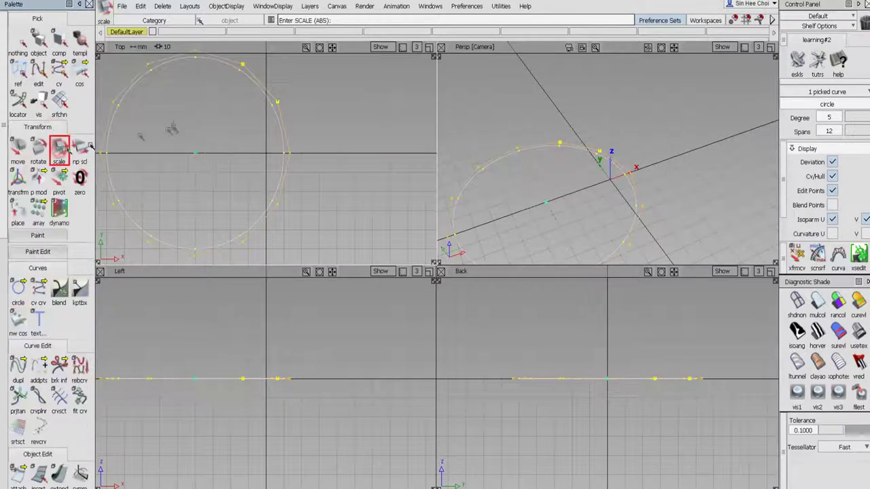
{"action": "left_click_drag", "start_coordinate": [173, 130], "coordinate": [136, 240]}
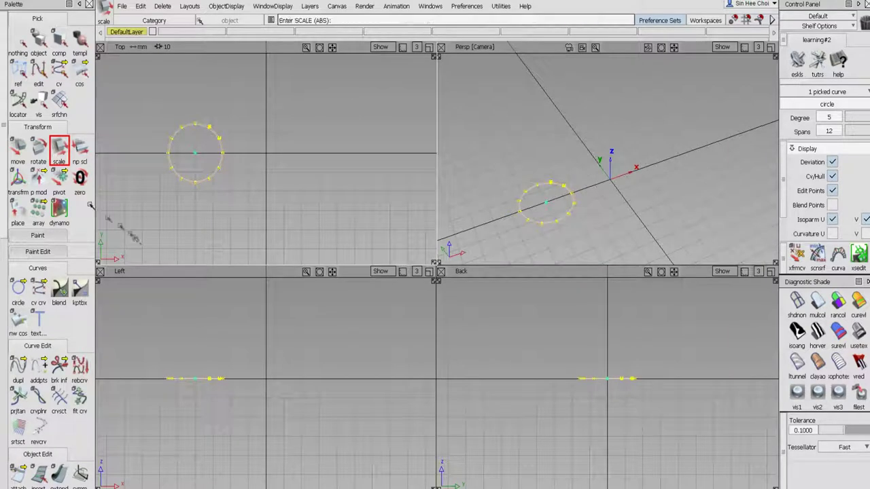
{"action": "left_click", "coordinate": [80, 150]}
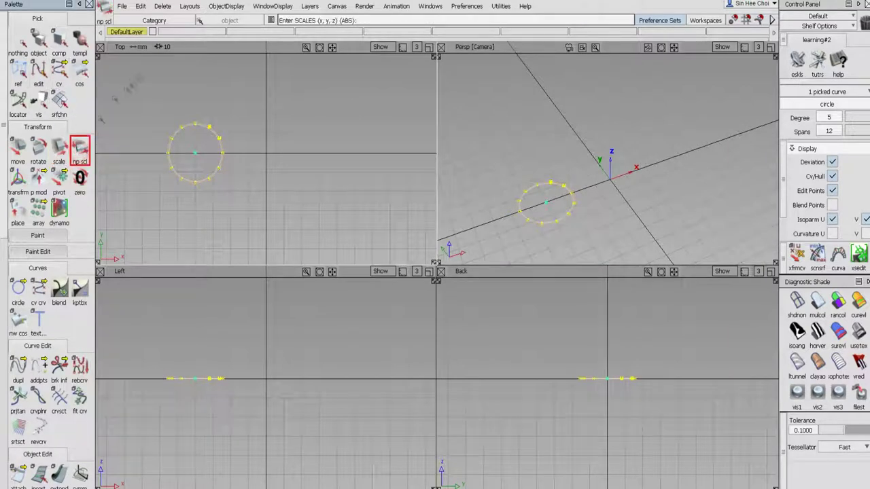
{"action": "left_click_drag", "start_coordinate": [143, 76], "coordinate": [167, 93]}
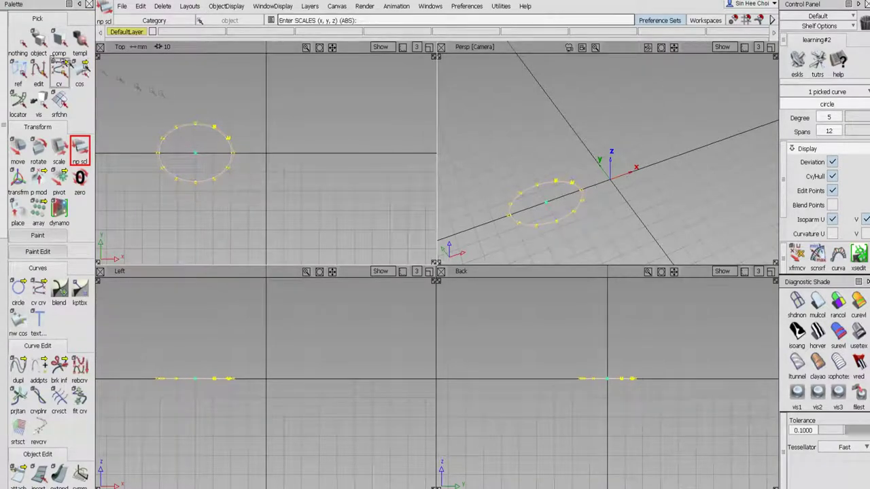
Pick the five CVs at the oval's negative X end and narrow them along Y with non-proportional scale.
{"action": "left_click", "coordinate": [22, 40]}
{"action": "left_click", "coordinate": [60, 75]}
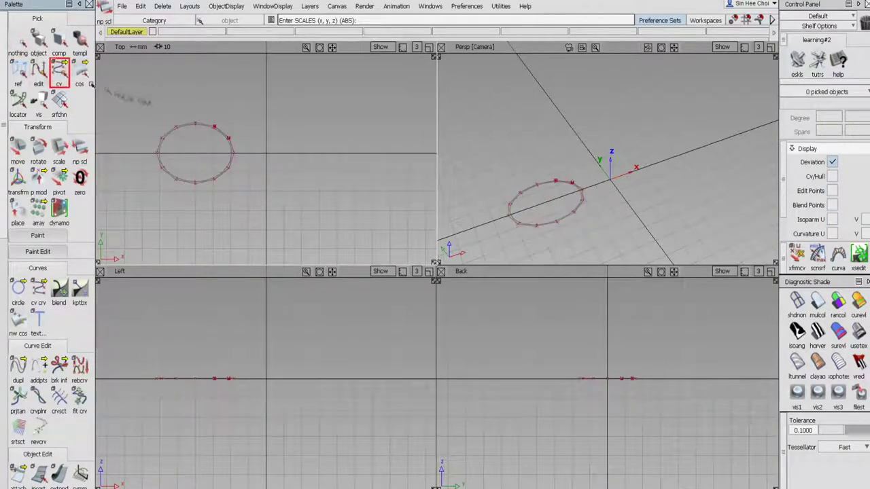
{"action": "left_click_drag", "start_coordinate": [185, 117], "coordinate": [156, 185]}
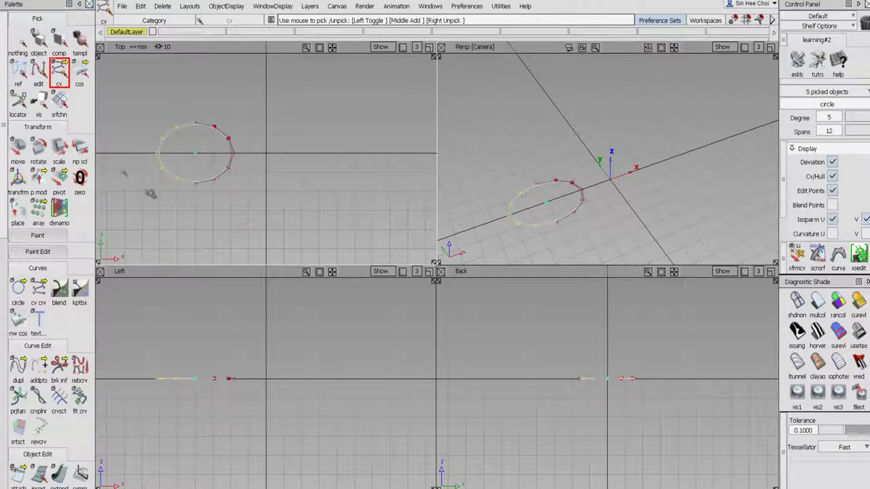
{"action": "left_click", "coordinate": [80, 149]}
{"action": "right_click_drag", "start_coordinate": [143, 97], "coordinate": [141, 108]}
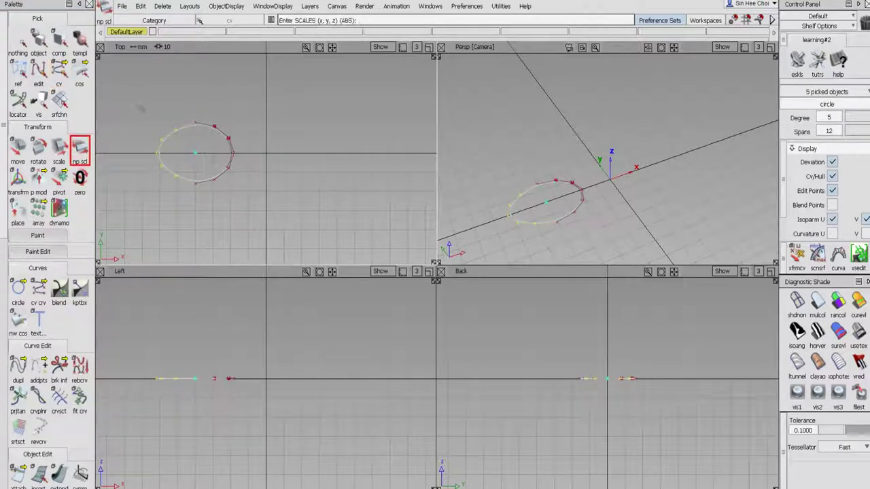
Widen the five CVs at the oval's positive X end along Y and move them outward along X to form an egg shape.
{"action": "left_click", "coordinate": [19, 42]}
{"action": "left_click", "coordinate": [59, 68]}
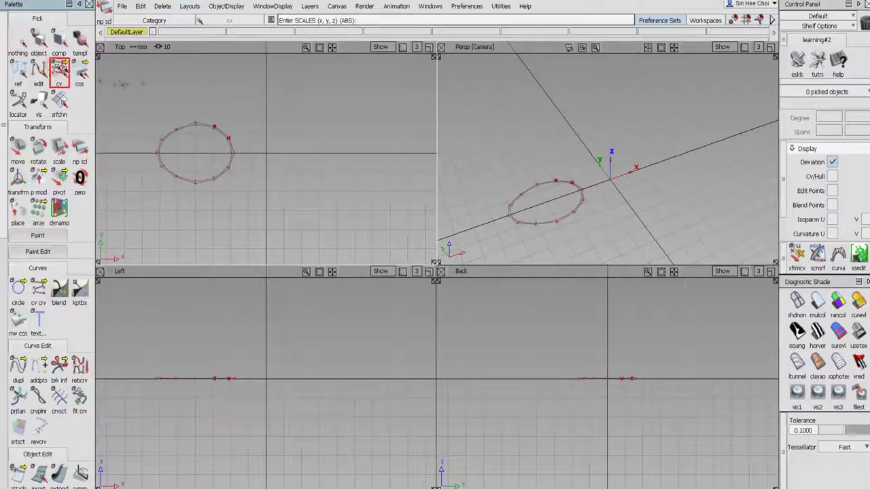
{"action": "left_click_drag", "start_coordinate": [246, 117], "coordinate": [210, 197]}
{"action": "left_click", "coordinate": [81, 151]}
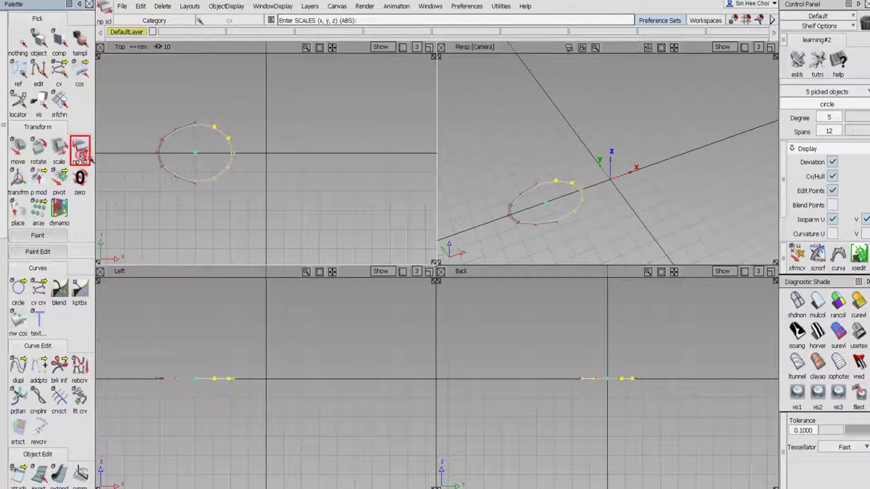
{"action": "middle_click_drag", "start_coordinate": [113, 201], "coordinate": [116, 197]}
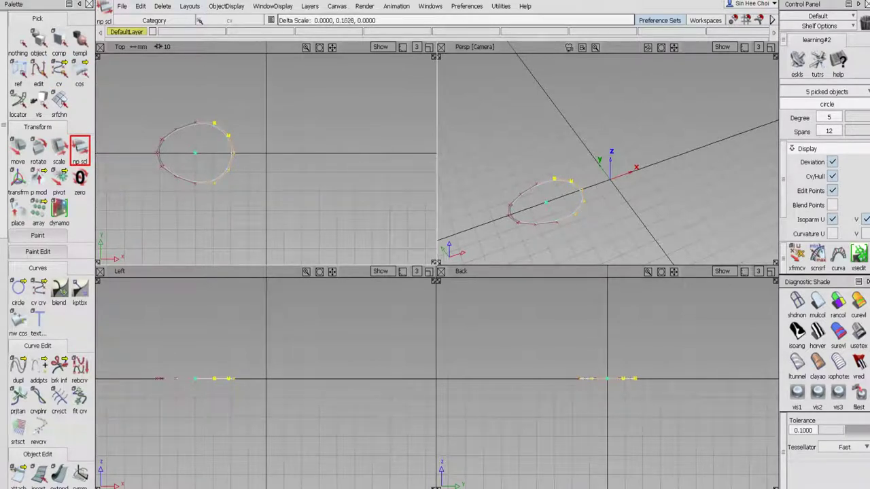
{"action": "left_click", "coordinate": [17, 146]}
{"action": "middle_click_drag", "start_coordinate": [116, 101], "coordinate": [122, 105]}
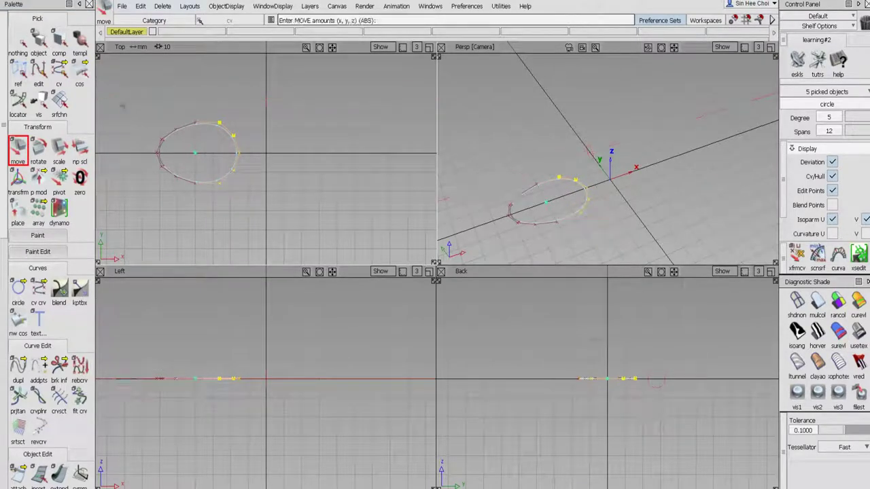
{"action": "left_click", "coordinate": [21, 41]}
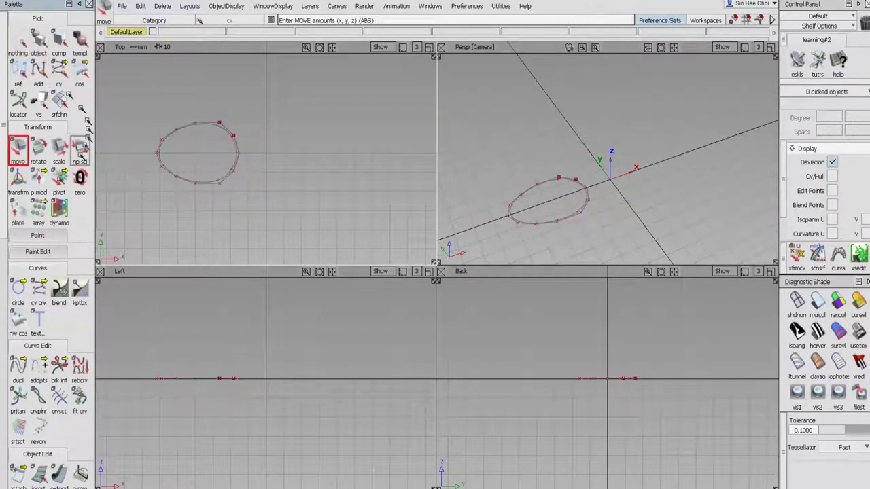
Create a second circle at 40, 0, 0 and scale it down to less than half the egg curve's width.
{"action": "left_click", "coordinate": [17, 286]}
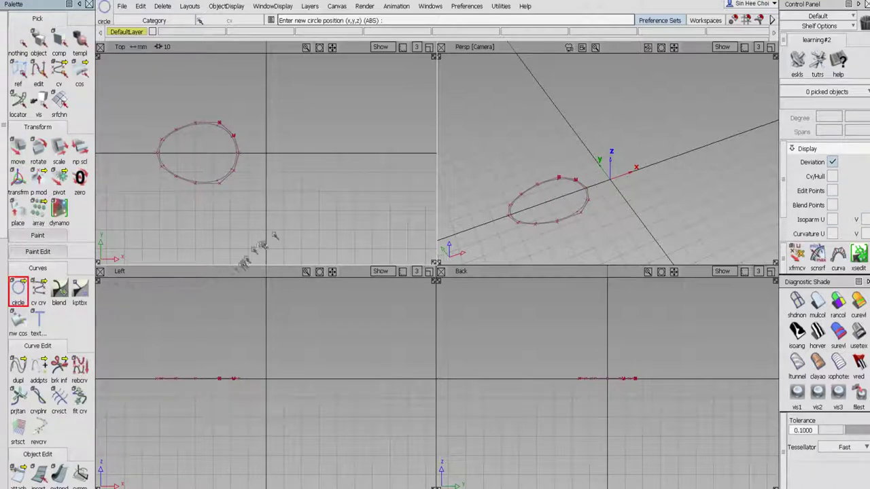
{"action": "left_click", "coordinate": [321, 163]}
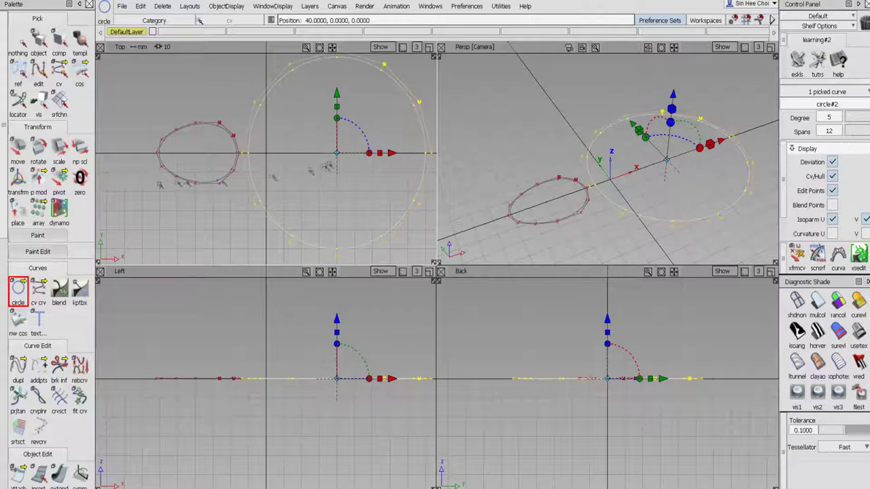
{"action": "left_click", "coordinate": [59, 148]}
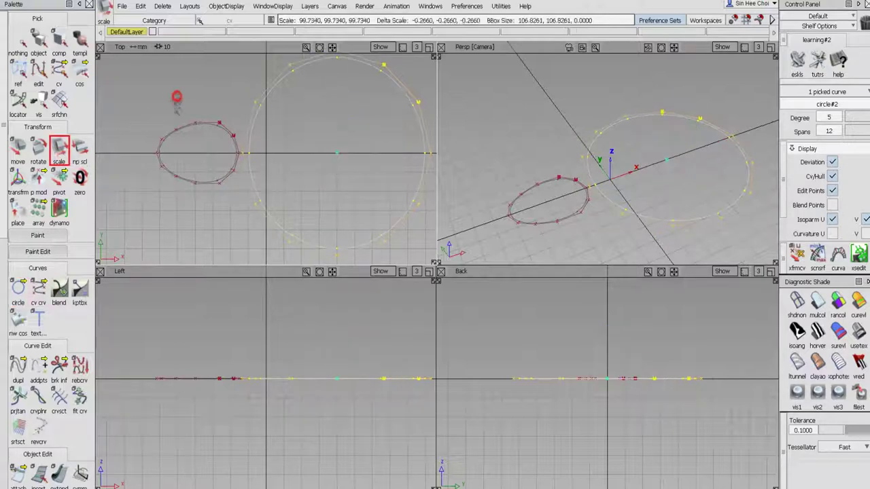
{"action": "left_click_drag", "start_coordinate": [176, 97], "coordinate": [102, 245]}
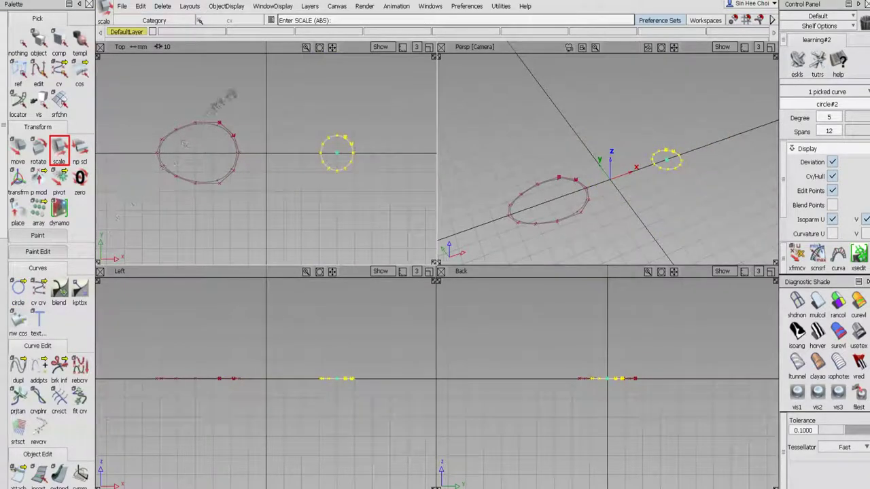
{"action": "left_click_drag", "start_coordinate": [233, 91], "coordinate": [229, 92]}
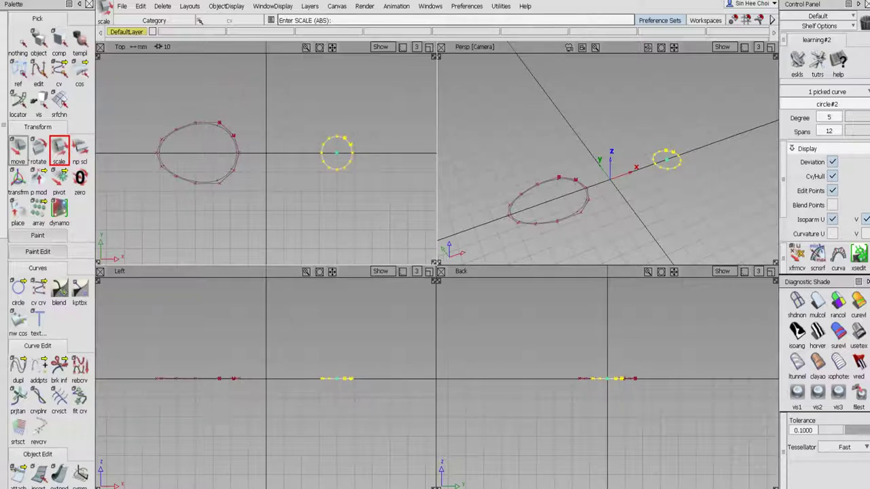
Move the small circle along X, away from the egg curve, to about X = 50.
{"action": "left_click", "coordinate": [18, 146]}
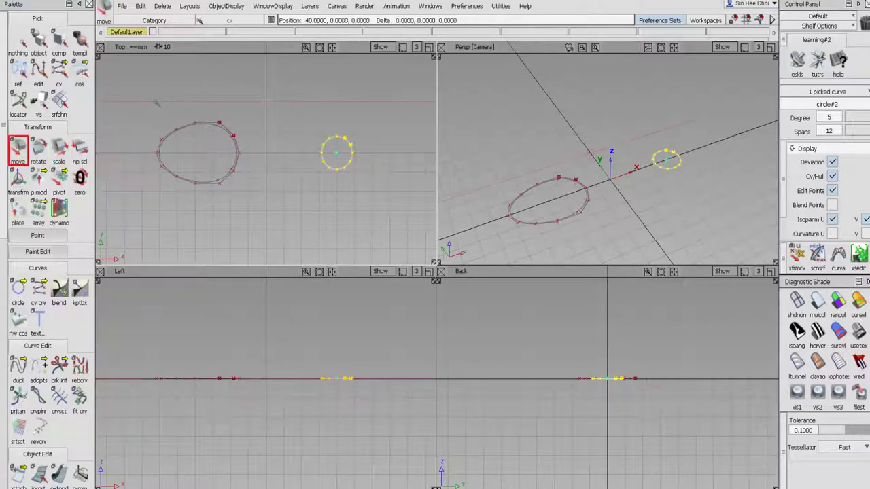
{"action": "middle_click_drag", "start_coordinate": [157, 103], "coordinate": [168, 113]}
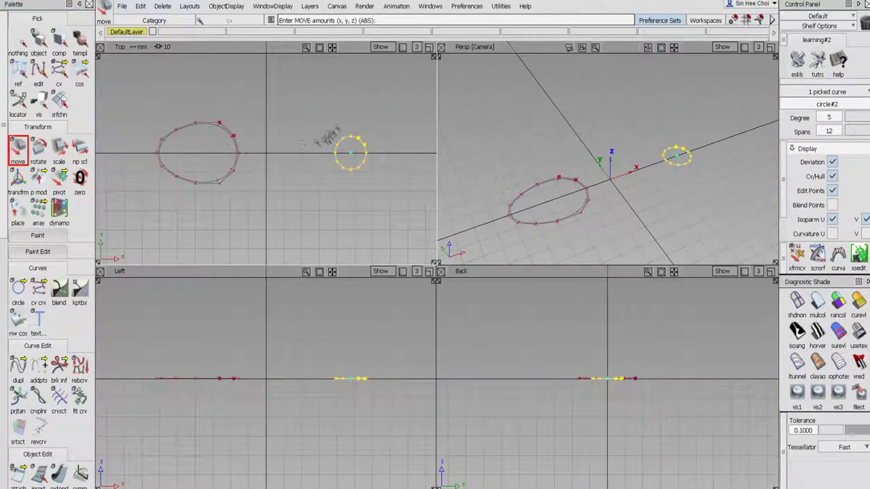
{"action": "middle_click_drag", "start_coordinate": [343, 122], "coordinate": [347, 121]}
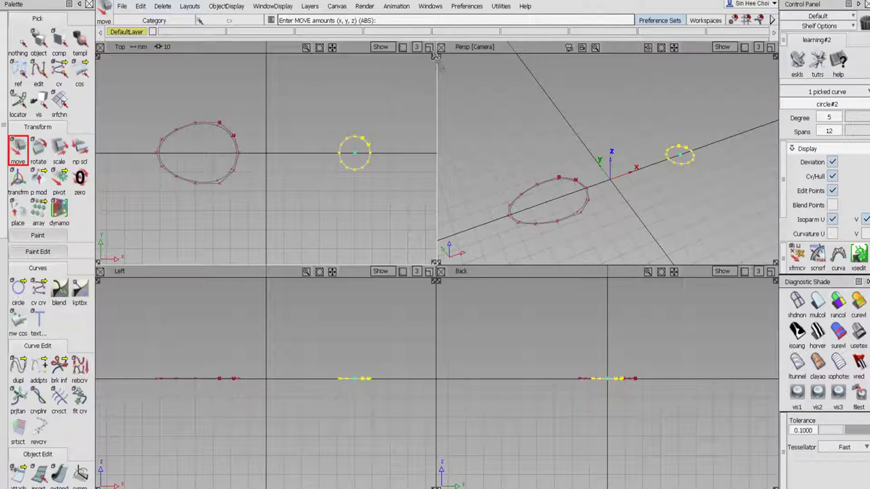
Maximize the Top view and scale the small circle down slightly.
{"action": "left_click", "coordinate": [429, 47]}
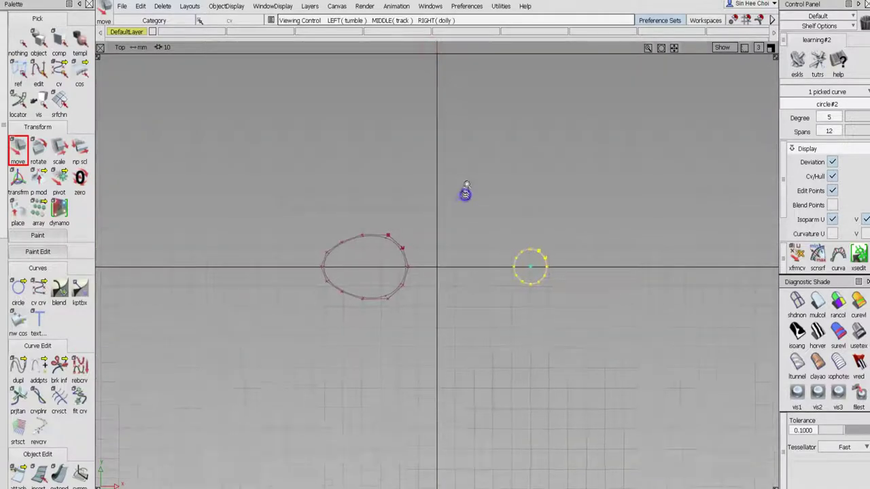
{"action": "right_click_drag", "start_coordinate": [466, 193], "coordinate": [459, 122], "text": "alt+shift"}
{"action": "middle_click_drag", "start_coordinate": [459, 122], "coordinate": [456, 123], "text": "alt+shift"}
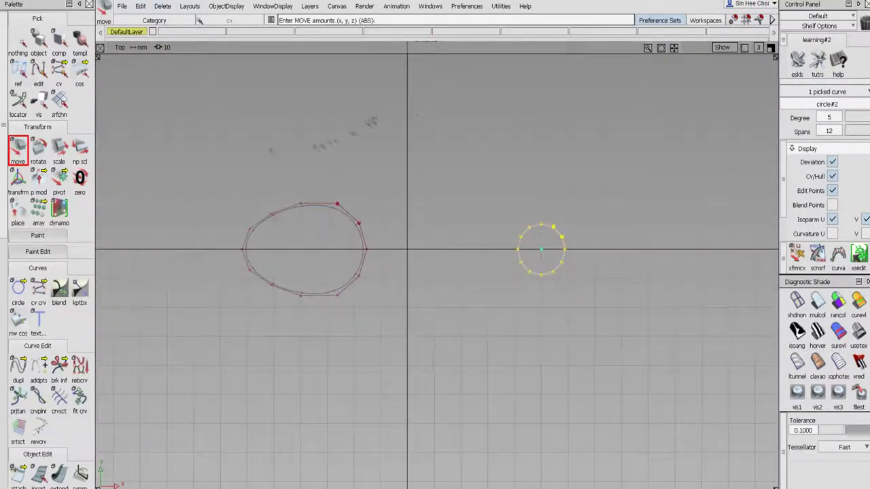
{"action": "left_click", "coordinate": [60, 149]}
{"action": "left_click_drag", "start_coordinate": [161, 129], "coordinate": [159, 132]}
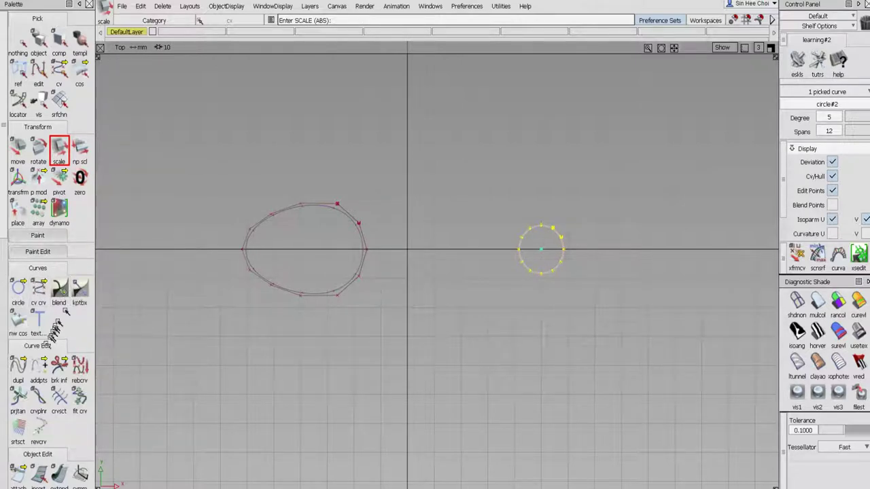
Detach the egg curve and the small circle at both of their crossings with the X axis.
{"action": "left_click", "coordinate": [19, 469]}
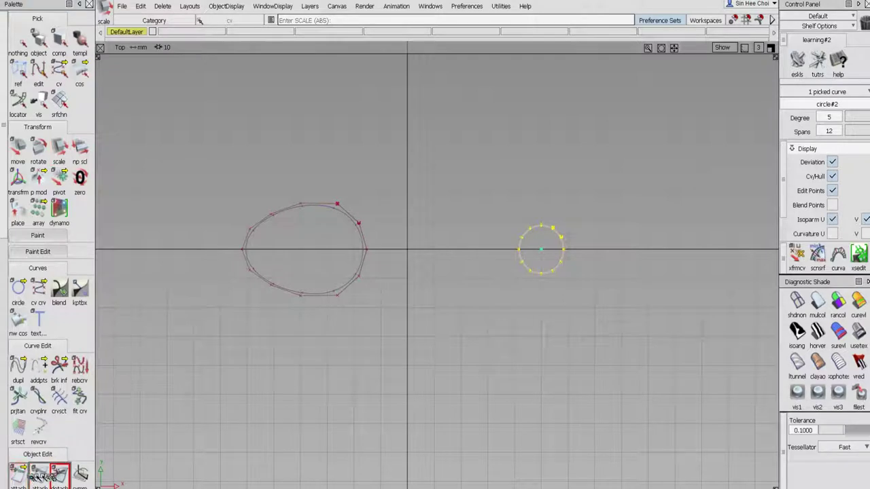
{"action": "left_click", "coordinate": [59, 476]}
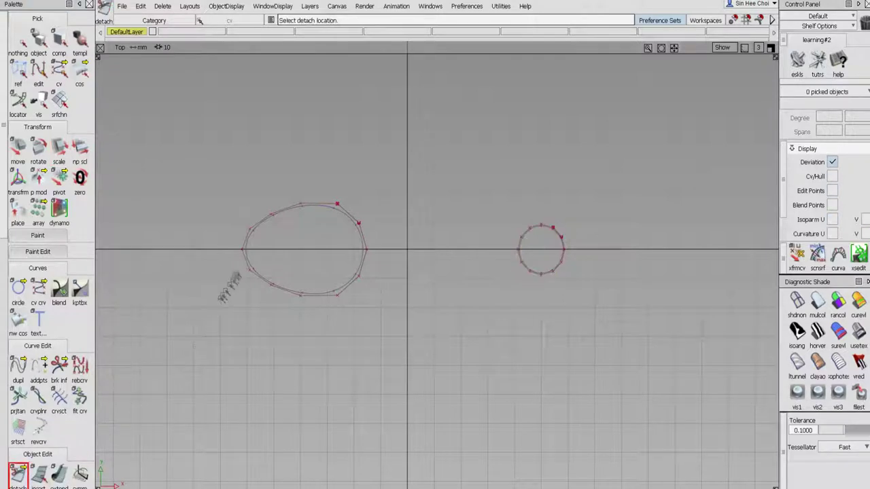
{"action": "left_click", "coordinate": [244, 254]}
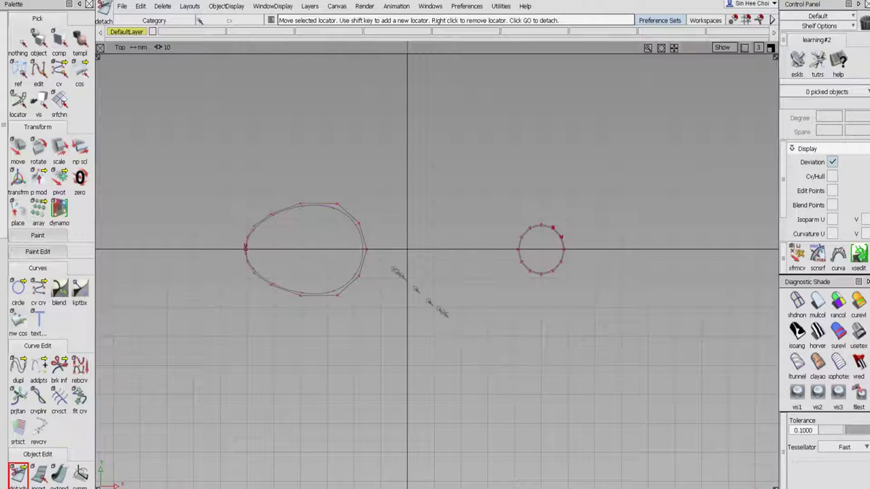
{"action": "left_click", "coordinate": [363, 254], "text": "shift"}
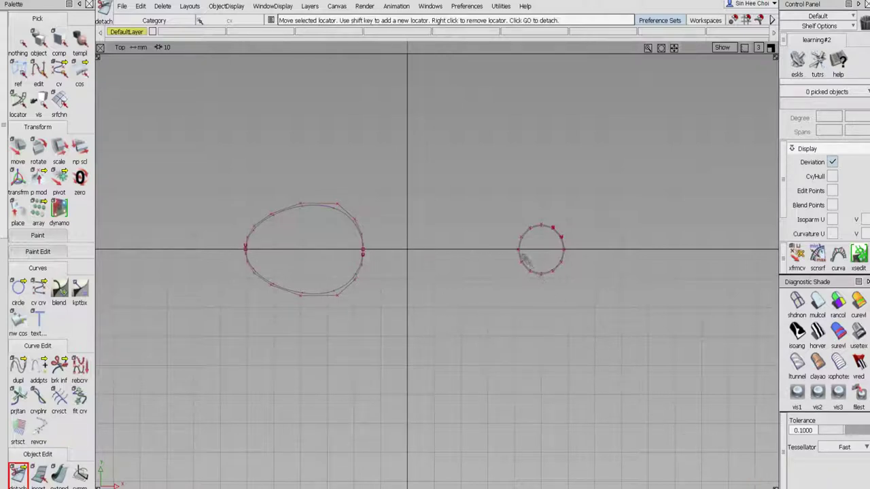
{"action": "left_click", "coordinate": [519, 254], "text": "shift"}
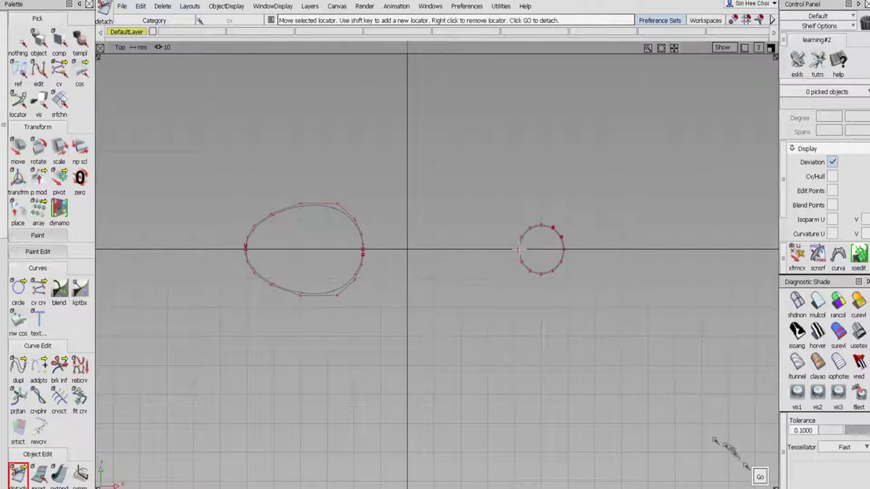
{"action": "left_click", "coordinate": [562, 253], "text": "shift"}
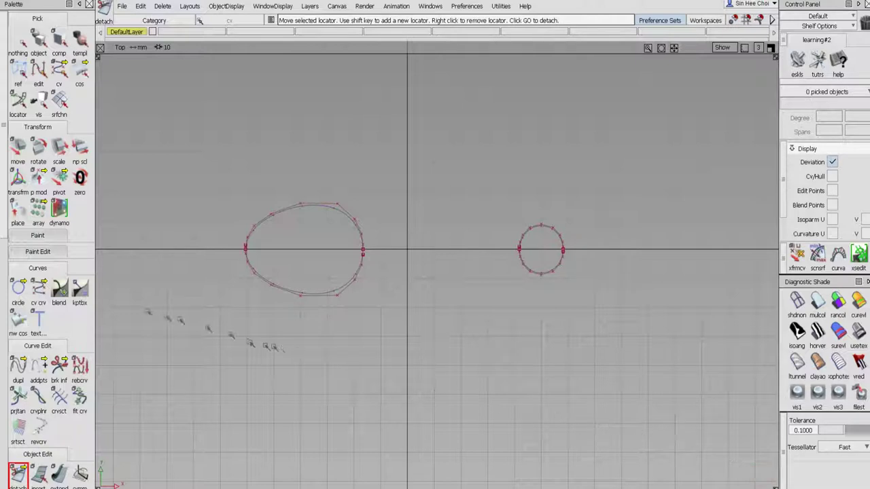
Create a concentric circle at 50, 0, 0 and scale it down to fit inside the small circle.
{"action": "left_click", "coordinate": [18, 287]}
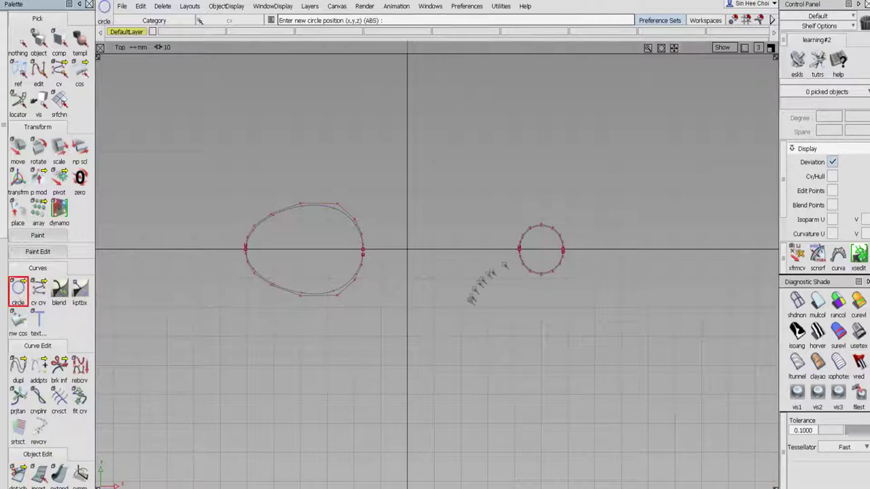
{"action": "left_click", "coordinate": [541, 250]}
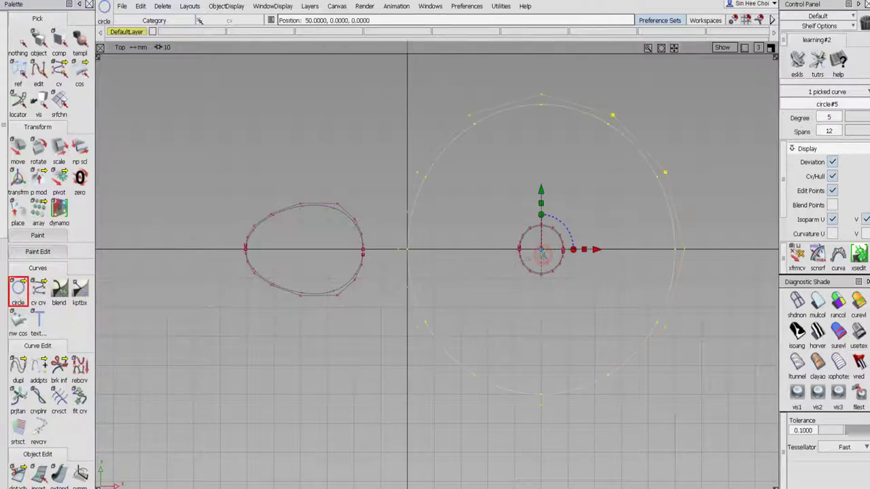
{"action": "left_click", "coordinate": [60, 151]}
{"action": "left_click_drag", "start_coordinate": [619, 98], "coordinate": [454, 349]}
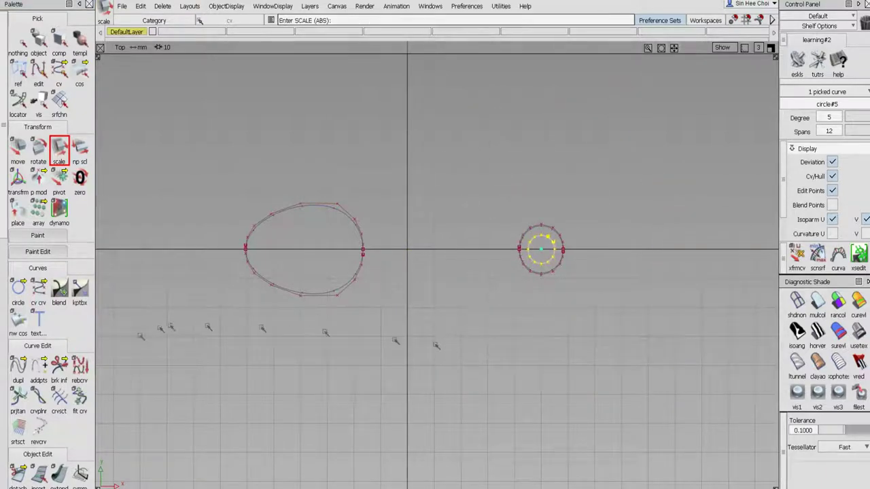
Detach the inner circle at both of its crossings with the X axis.
{"action": "left_click", "coordinate": [19, 473]}
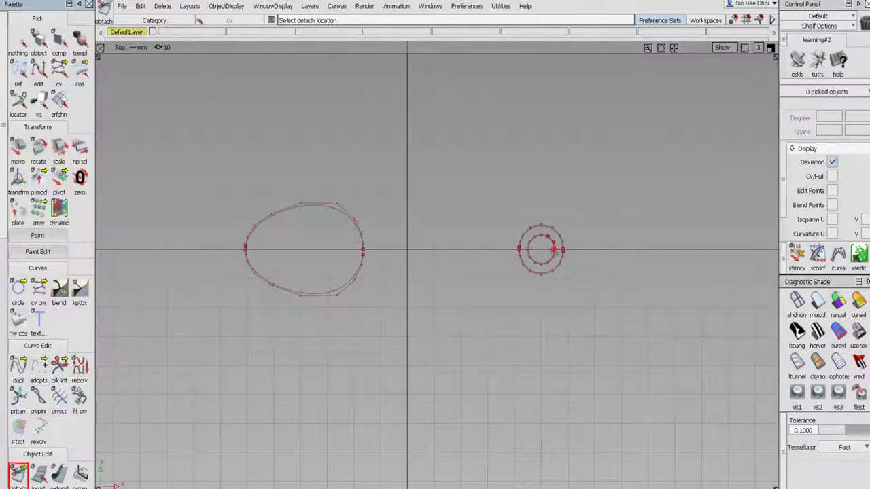
{"action": "left_click", "coordinate": [554, 250]}
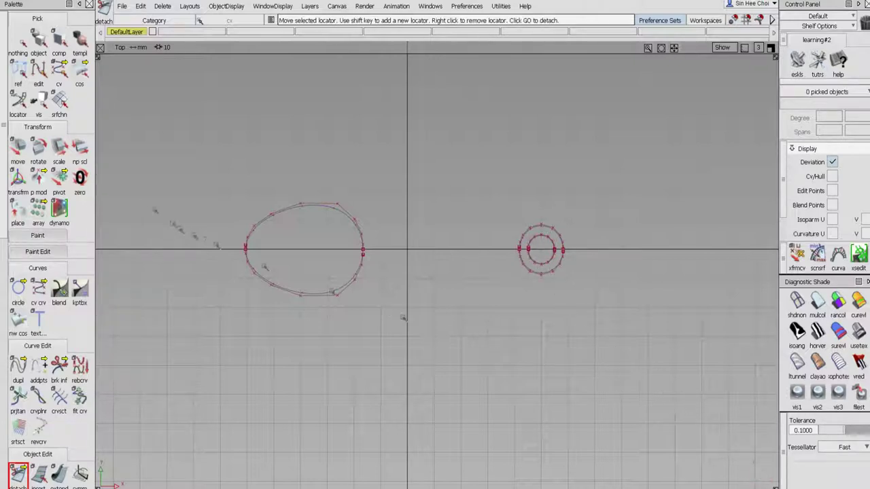
{"action": "left_click", "coordinate": [41, 44]}
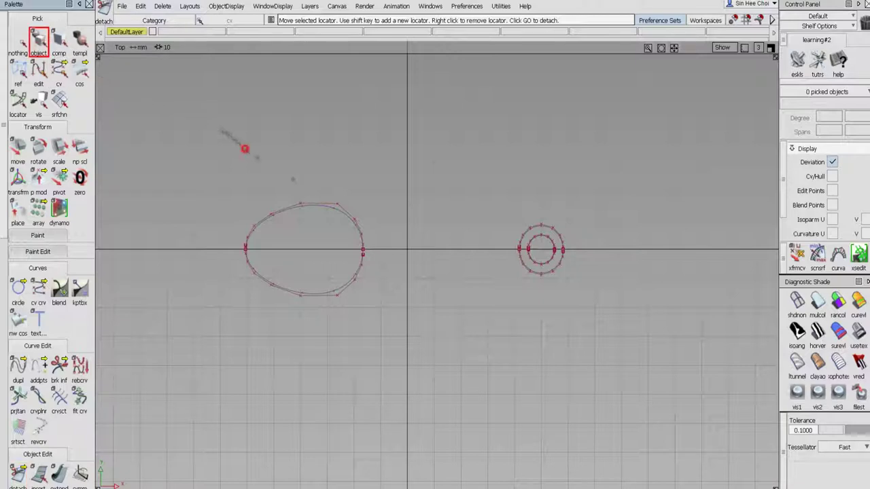
Delete the upper halves of the egg curve and both circles above the X axis.
{"action": "left_click_drag", "start_coordinate": [243, 147], "coordinate": [578, 238]}
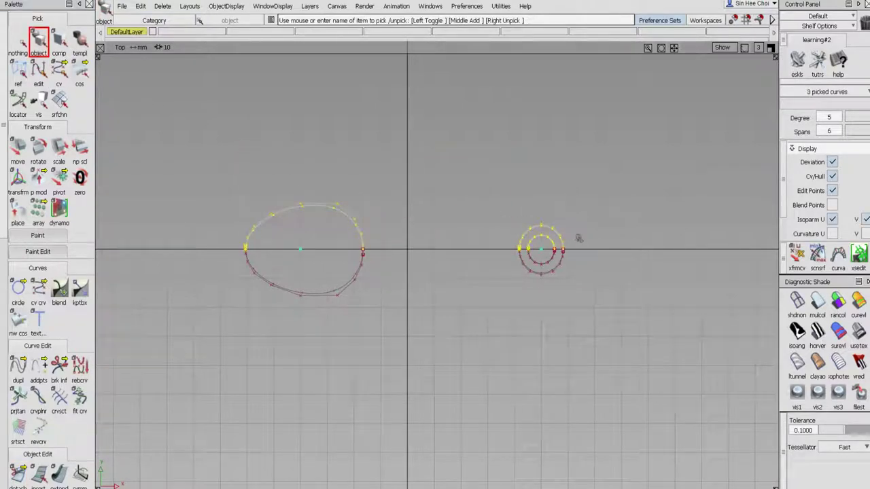
{"action": "key", "text": "Delete"}
{"action": "left_click", "coordinate": [385, 287]}
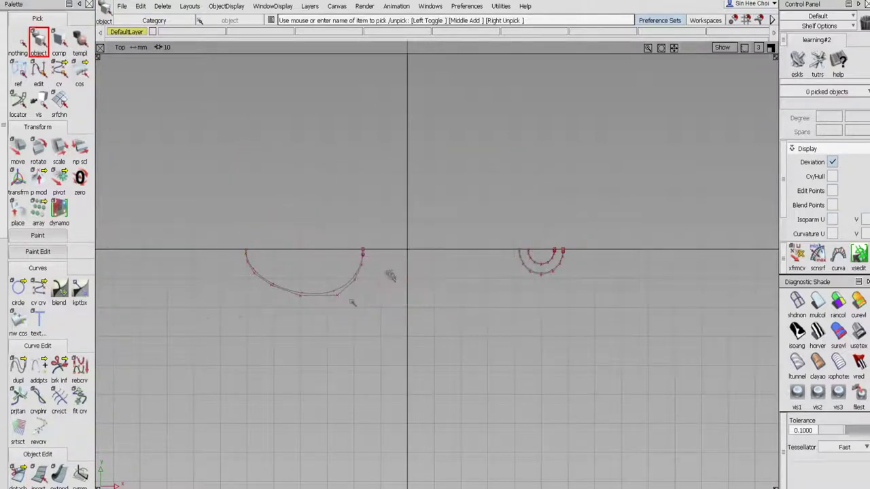
Draw a tangent line from the egg curve's right side to the bottom of the outer circle's arc using the keypoint line-tangent tool.
{"action": "left_click", "coordinate": [80, 291]}
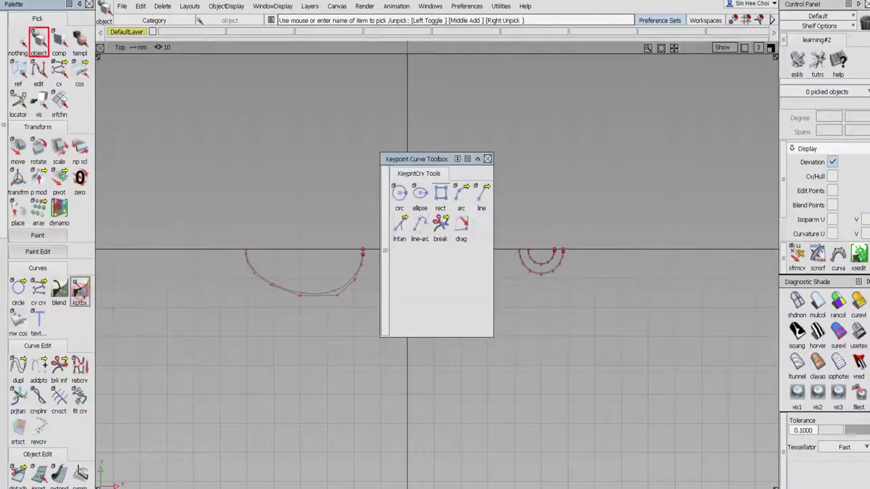
{"action": "left_click_drag", "start_coordinate": [411, 159], "coordinate": [156, 200]}
{"action": "left_click", "coordinate": [144, 266]}
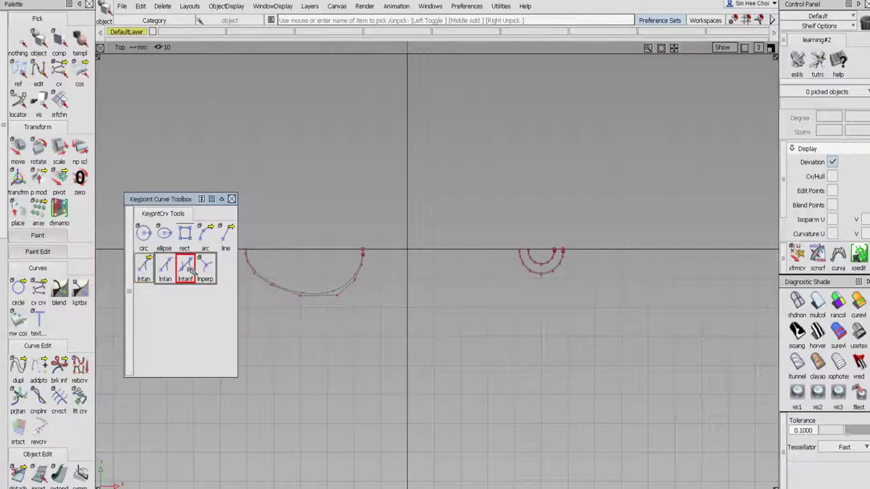
{"action": "left_click_drag", "start_coordinate": [192, 270], "coordinate": [145, 267]}
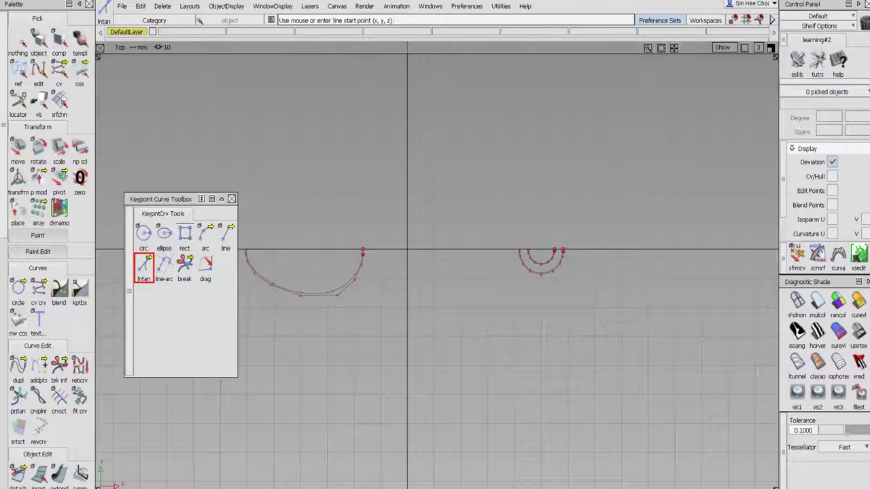
{"action": "left_click", "coordinate": [357, 260]}
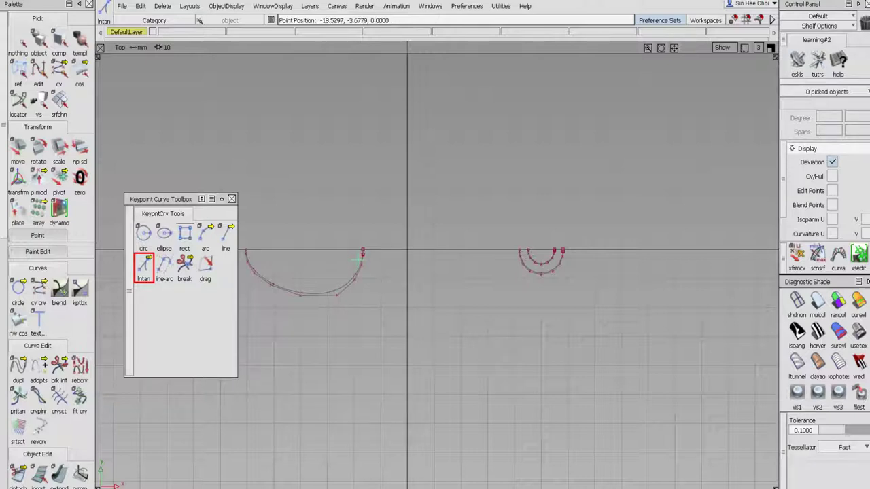
{"action": "left_click", "coordinate": [537, 274]}
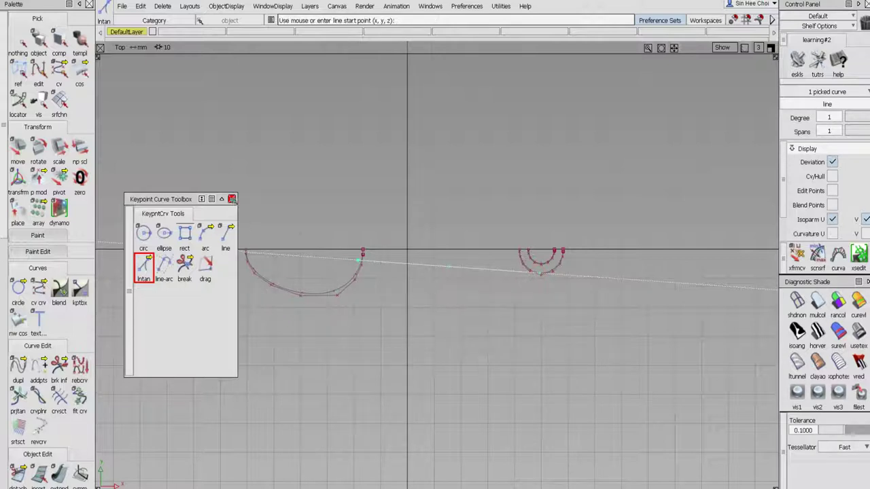
{"action": "left_click", "coordinate": [232, 198]}
{"action": "left_click", "coordinate": [19, 46]}
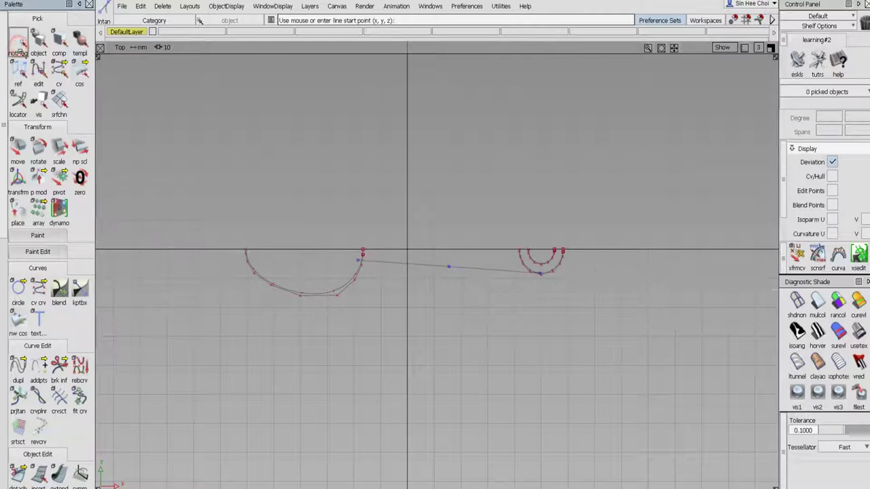
Trim off the portion of the outer circle's arc left of the tangent line with Curve Section.
{"action": "left_click", "coordinate": [59, 399]}
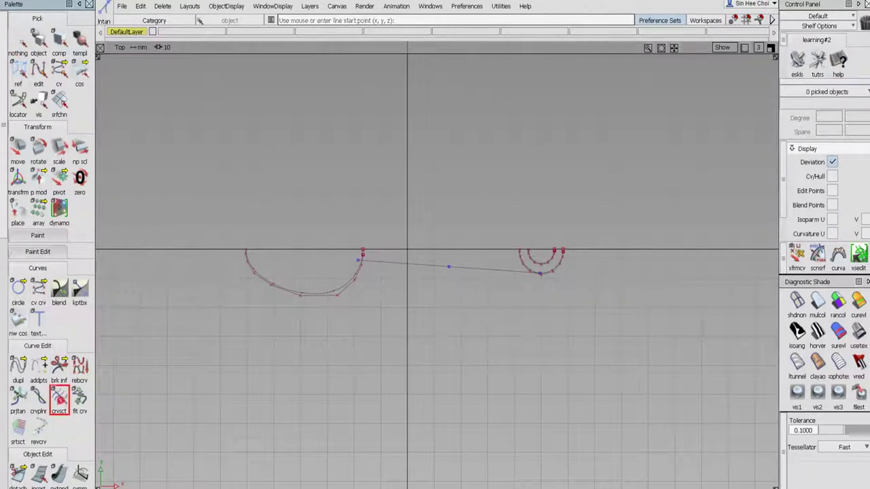
{"action": "left_click", "coordinate": [552, 273]}
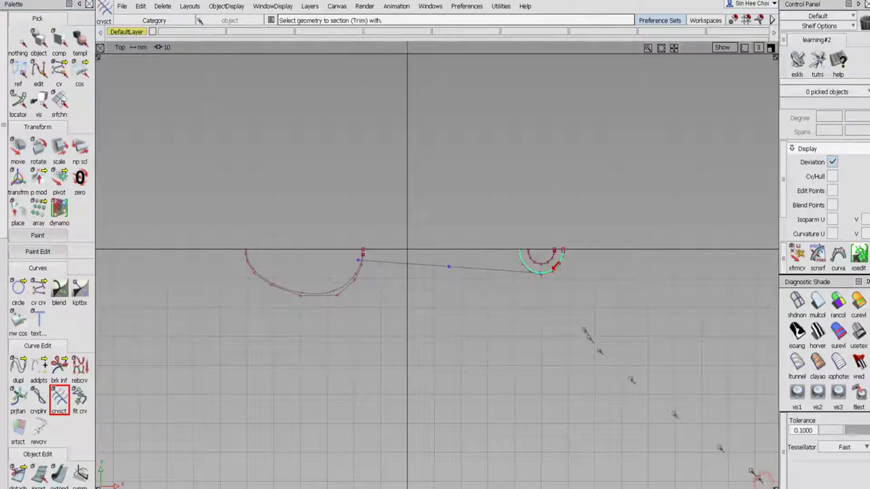
{"action": "left_click", "coordinate": [507, 271]}
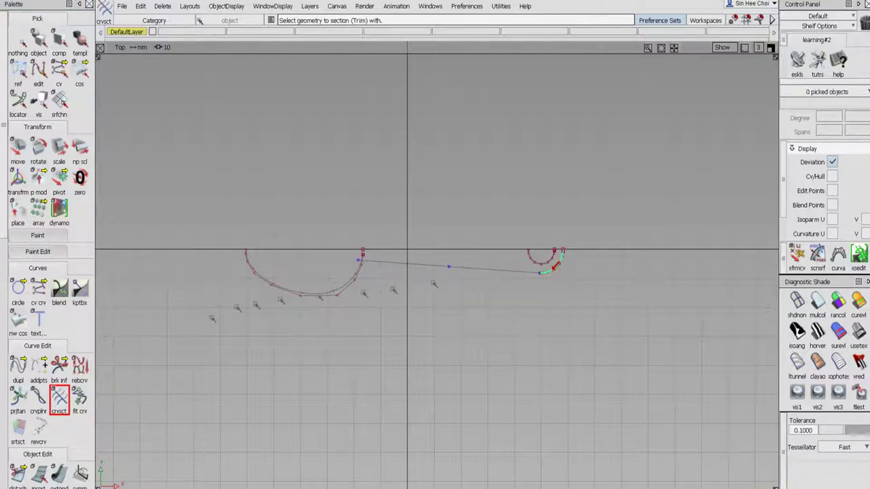
Build a G1 tangent curve fillet between the egg curve and the tangent line with center radius 20 and automatic trimming.
{"action": "left_click_drag", "start_coordinate": [27, 372], "coordinate": [79, 374]}
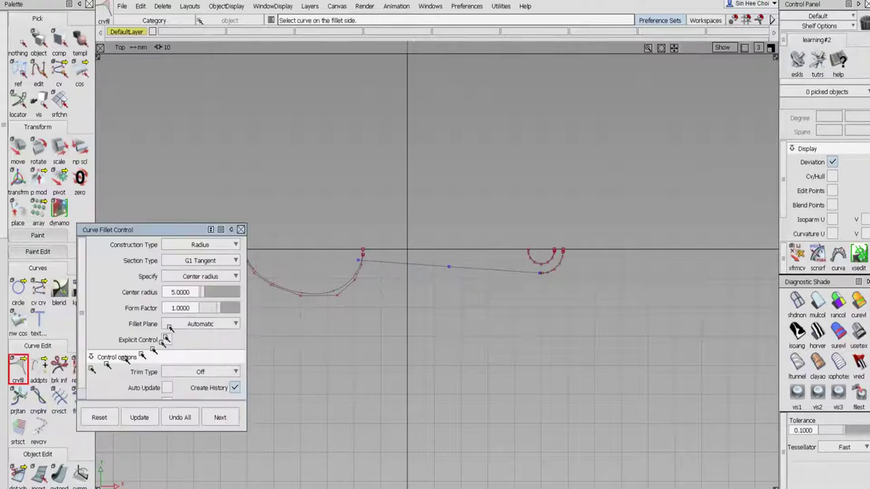
{"action": "left_click_drag", "start_coordinate": [209, 292], "coordinate": [210, 293]}
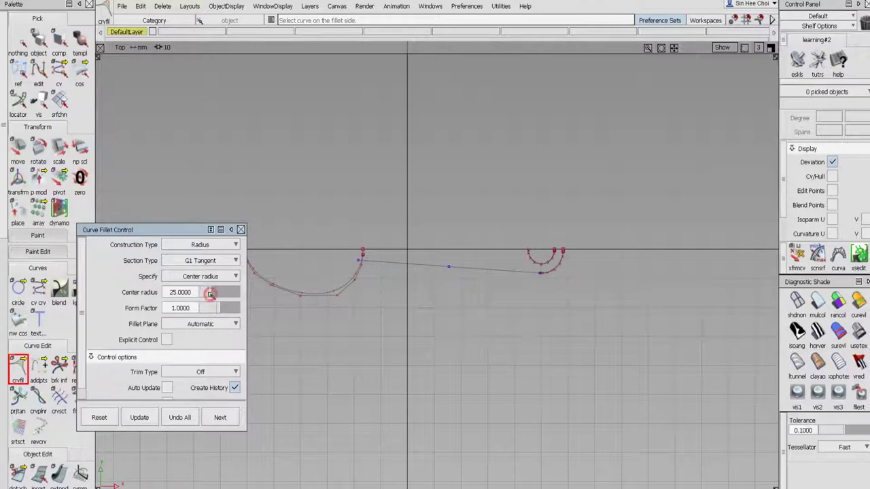
{"action": "left_click", "coordinate": [348, 282]}
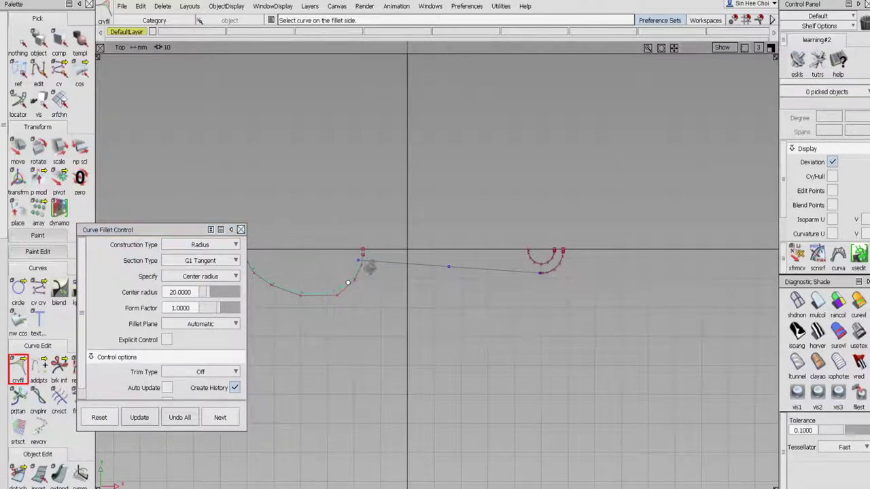
{"action": "left_click", "coordinate": [373, 262]}
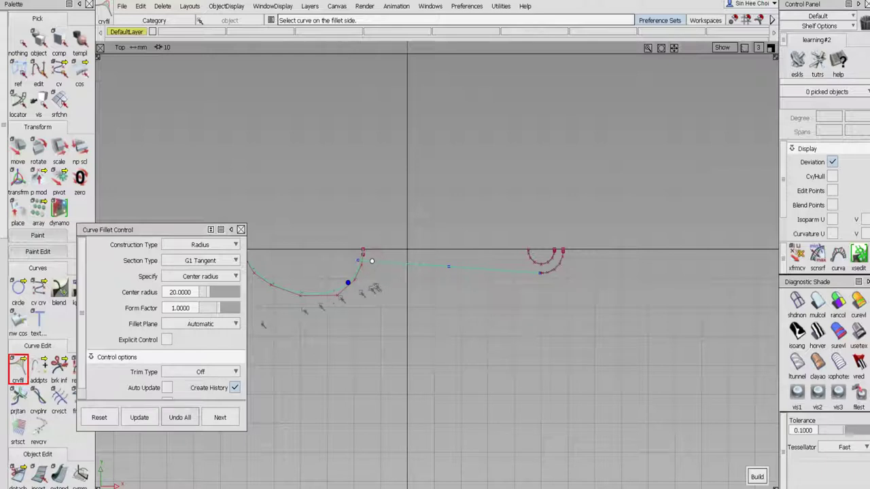
{"action": "left_click", "coordinate": [211, 372]}
{"action": "left_click", "coordinate": [211, 385]}
{"action": "left_click", "coordinate": [234, 387]}
{"action": "left_click", "coordinate": [755, 477]}
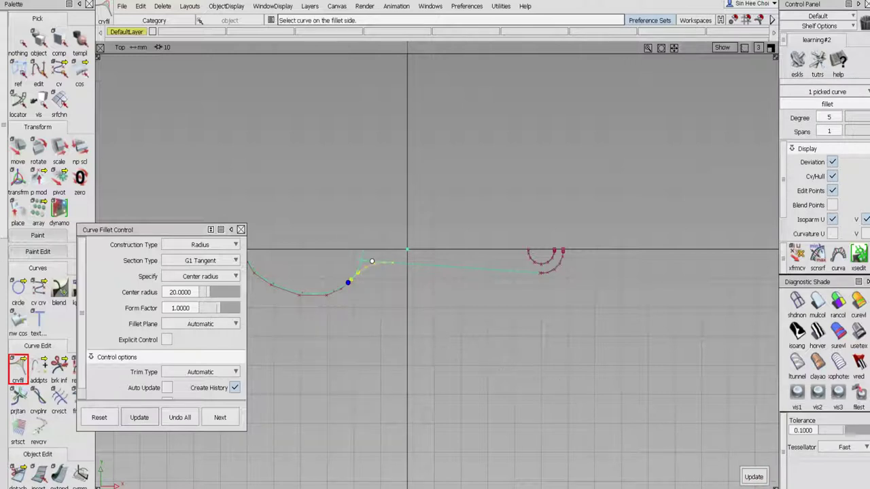
Try center radii of 15 and 12 for the fillet between the egg curve and the line.
{"action": "left_click_drag", "start_coordinate": [209, 292], "coordinate": [206, 292]}
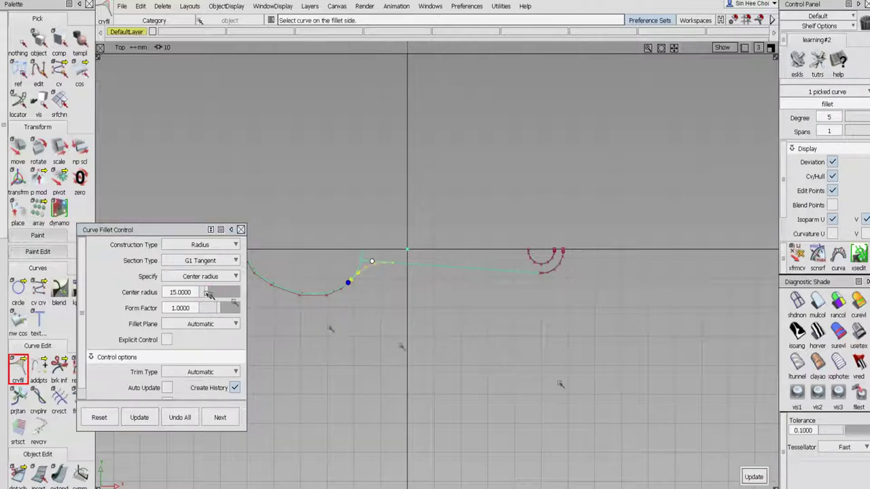
{"action": "left_click", "coordinate": [752, 476]}
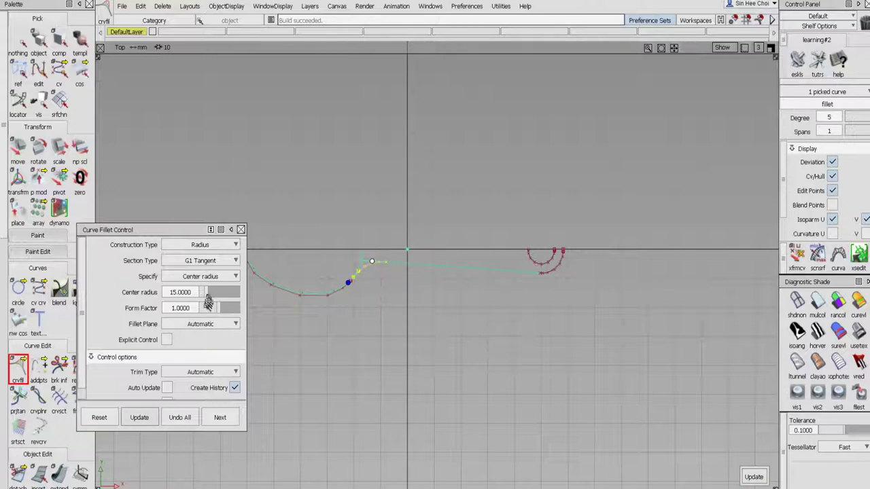
{"action": "left_click_drag", "start_coordinate": [208, 299], "coordinate": [206, 292]}
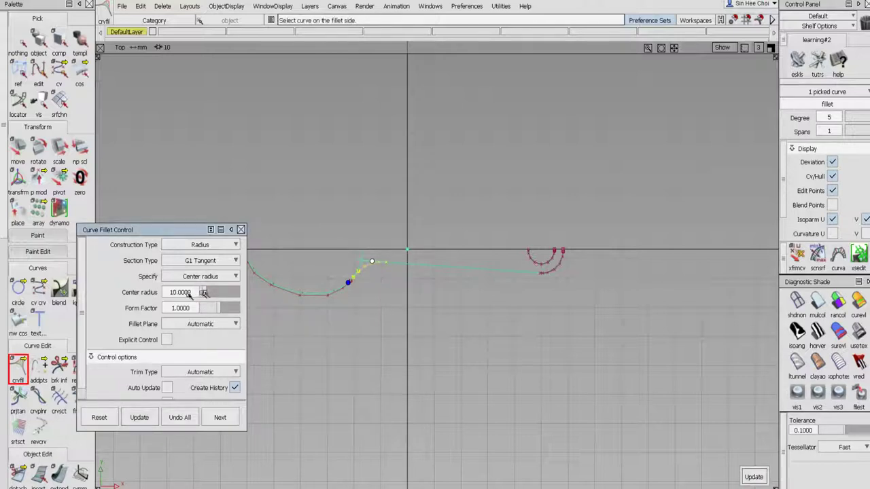
{"action": "left_click_drag", "start_coordinate": [192, 295], "coordinate": [164, 294]}
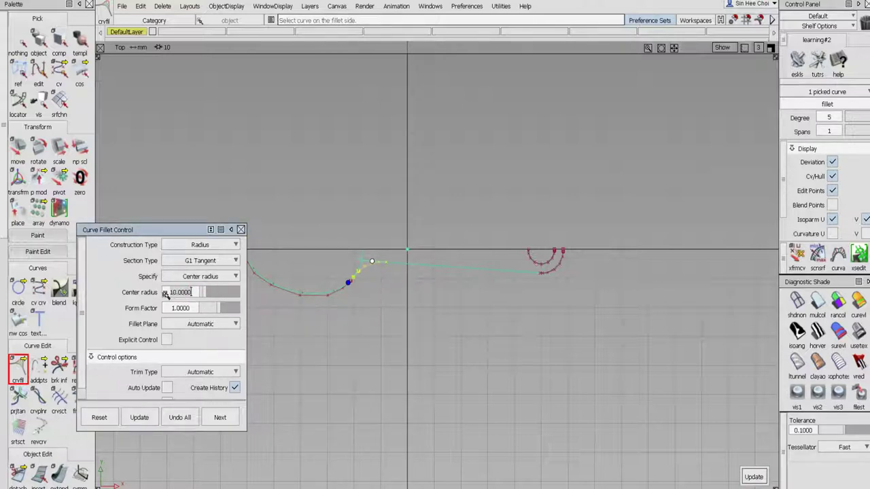
{"action": "type", "text": "12"}
{"action": "key", "text": "Return"}
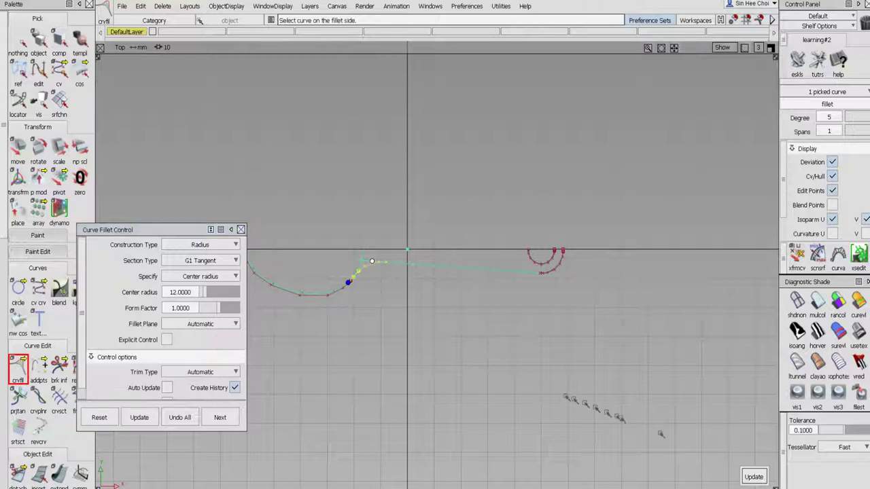
{"action": "left_click", "coordinate": [746, 474]}
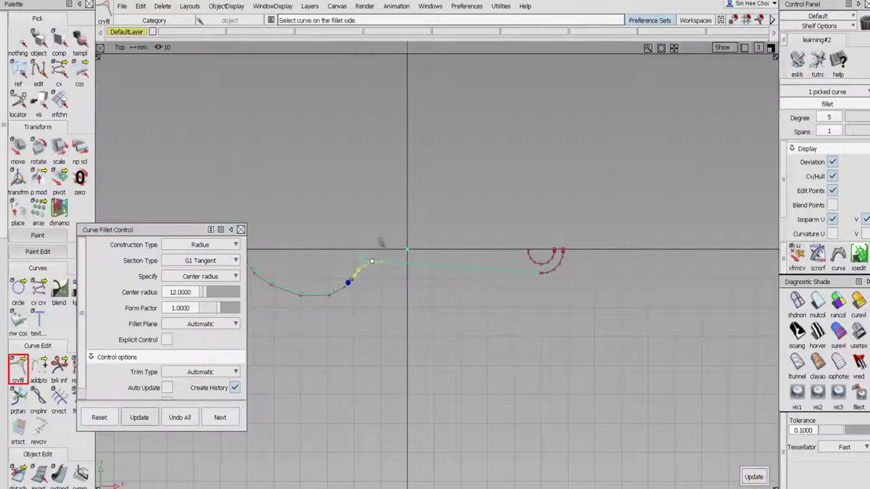
Set the fillet's center radius to 10, update it and finish the fillet.
{"action": "double_click", "coordinate": [191, 293]}
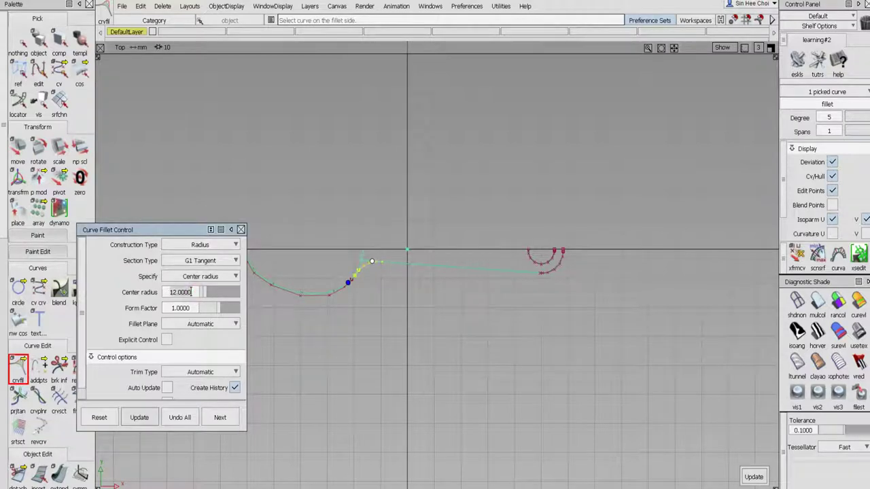
{"action": "type", "text": "10"}
{"action": "key", "text": "Return"}
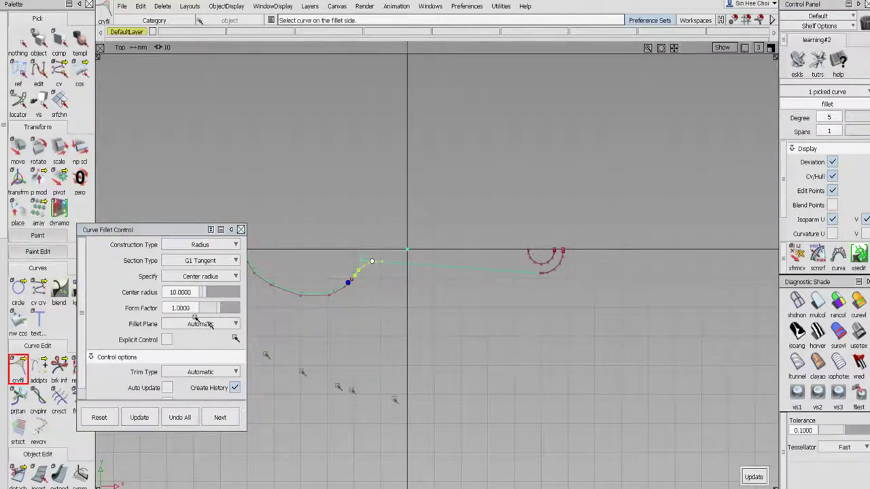
{"action": "left_click", "coordinate": [756, 475]}
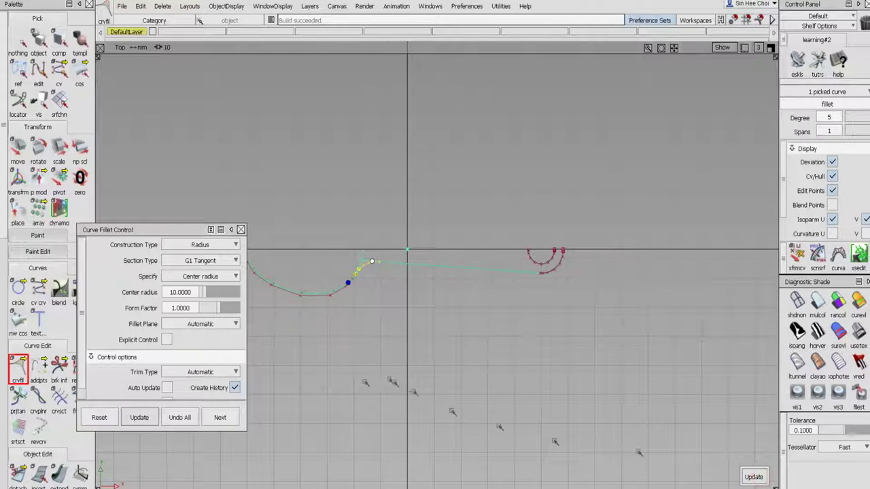
{"action": "left_click", "coordinate": [235, 416]}
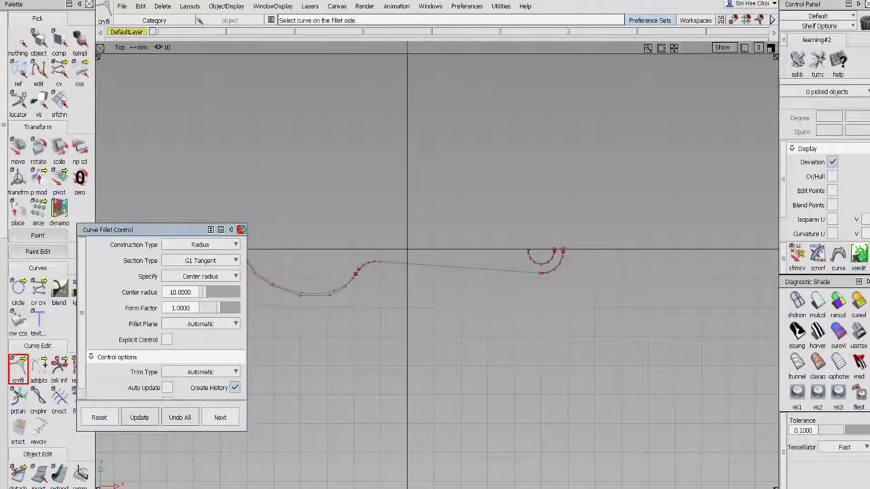
{"action": "left_click", "coordinate": [241, 229]}
Preview the full outline with symmetry on the default layer and switch the symmetry off again.
{"action": "left_click", "coordinate": [136, 32]}
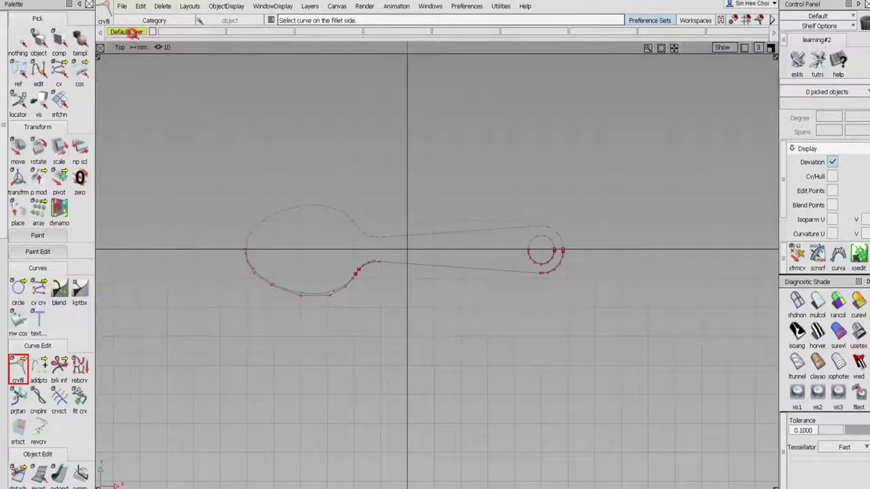
{"action": "left_click", "coordinate": [133, 34]}
{"action": "left_click", "coordinate": [125, 70]}
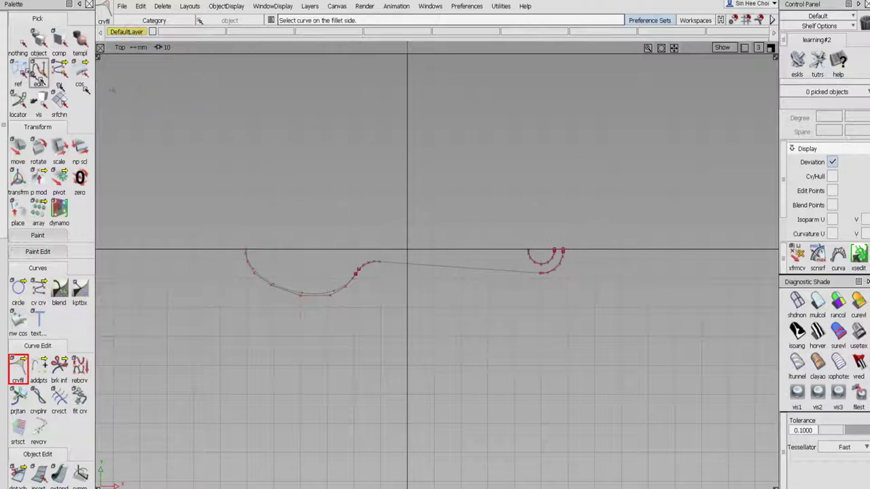
Mirror all five half-profile curves across the XZ plane as duplicates.
{"action": "left_click", "coordinate": [39, 41]}
{"action": "left_click_drag", "start_coordinate": [213, 173], "coordinate": [630, 347]}
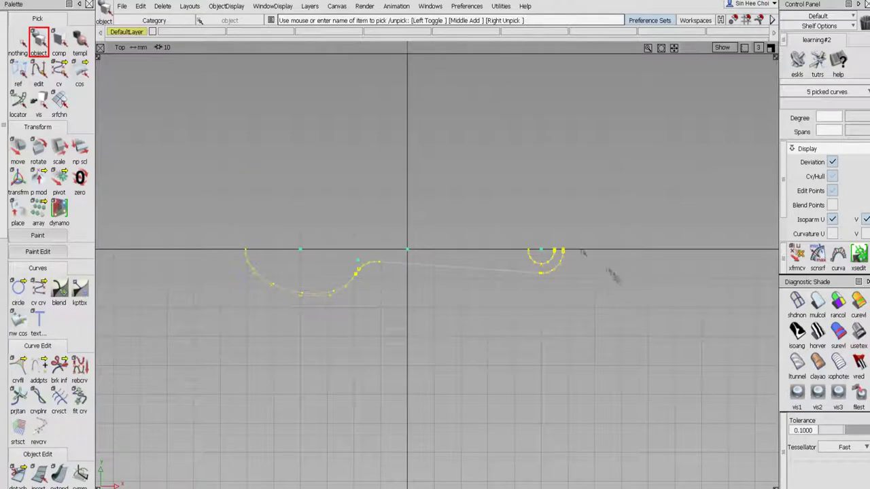
{"action": "left_click", "coordinate": [141, 7]}
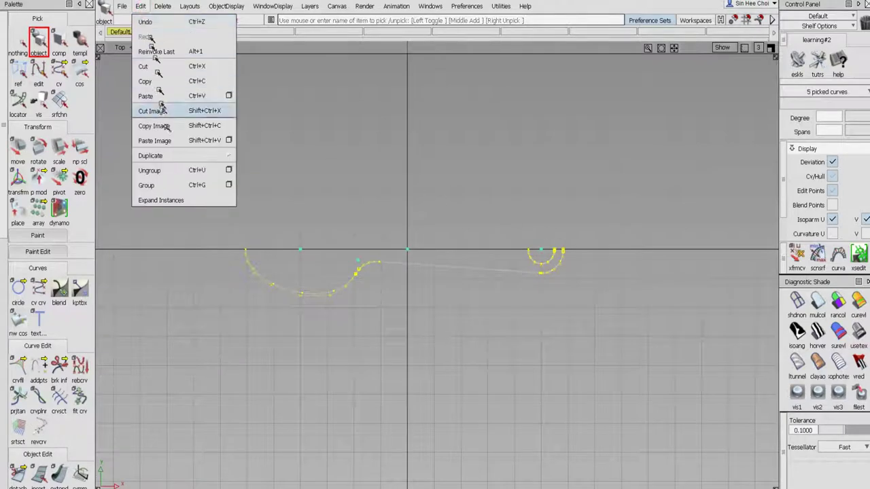
{"action": "mouse_move", "coordinate": [176, 155]}
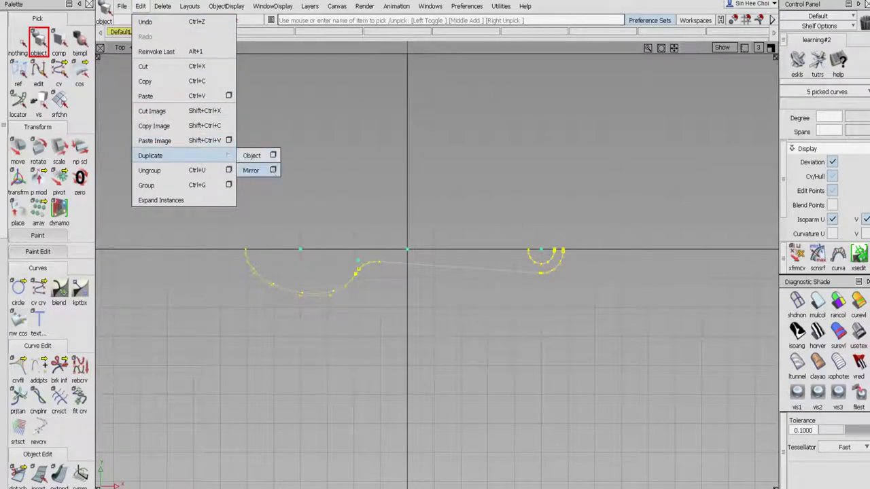
{"action": "left_click", "coordinate": [272, 170]}
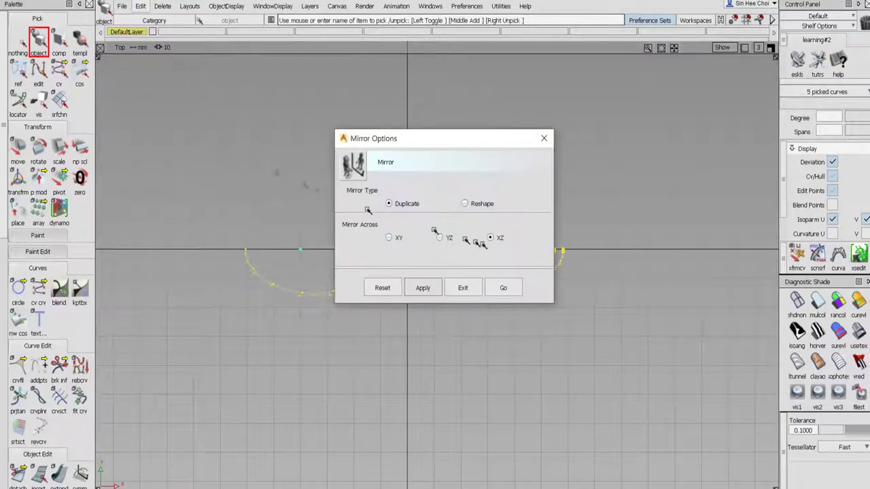
{"action": "left_click", "coordinate": [504, 288]}
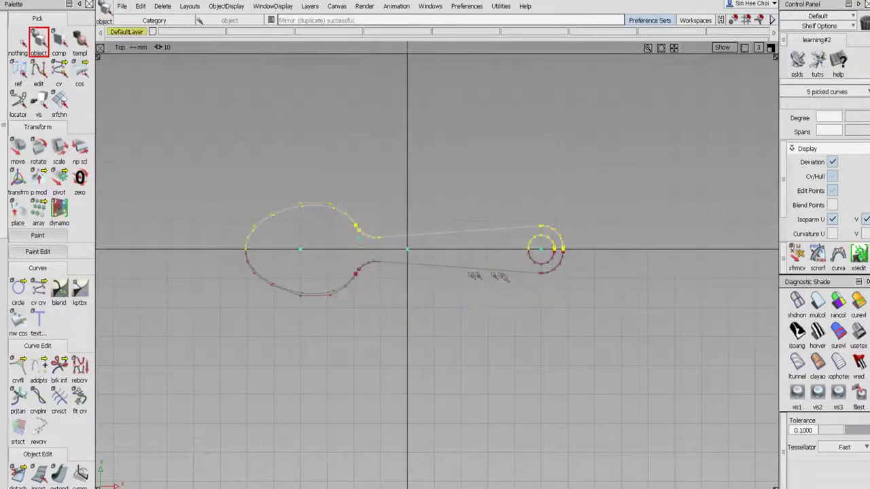
Select all ten spoon outline curves, including the mirrored half, and group them.
{"action": "left_click", "coordinate": [39, 43]}
{"action": "left_click", "coordinate": [17, 43]}
{"action": "left_click_drag", "start_coordinate": [166, 123], "coordinate": [570, 349]}
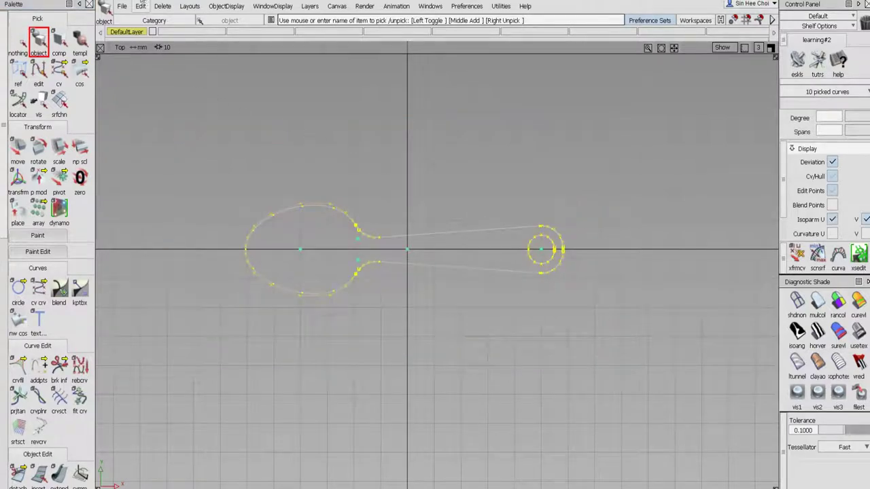
{"action": "left_click", "coordinate": [143, 5]}
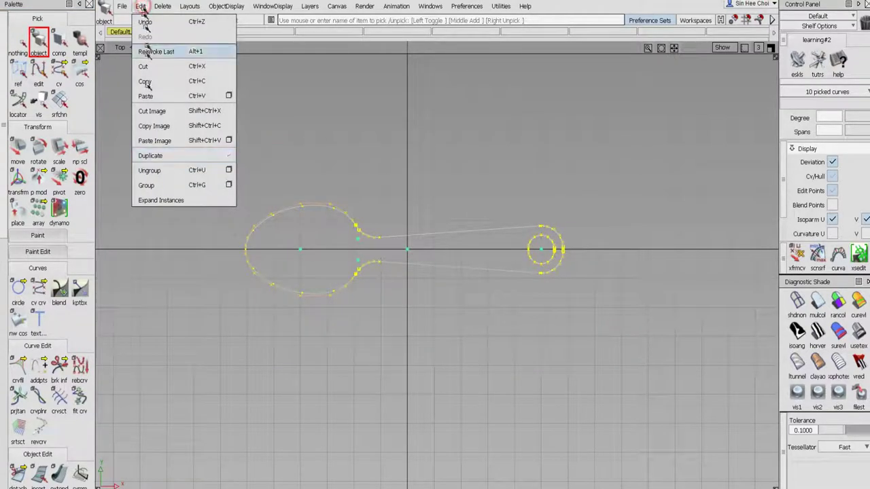
{"action": "left_click", "coordinate": [151, 185]}
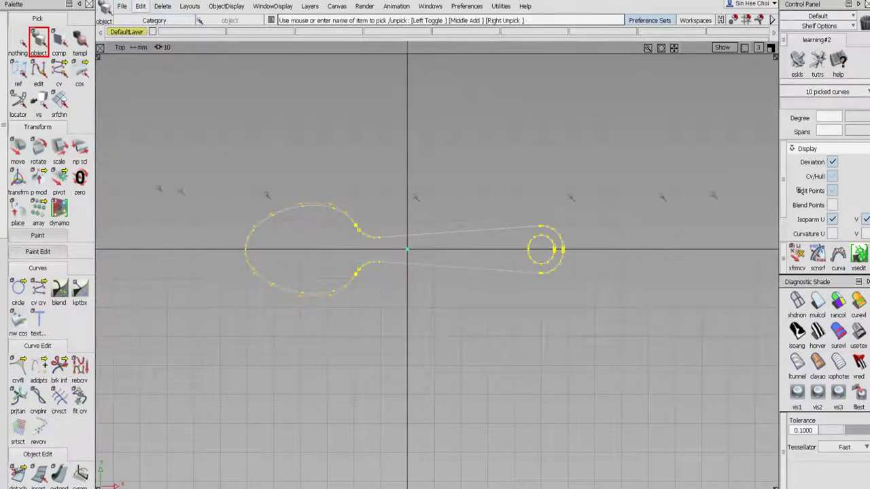
Turn off CVs, hulls, edit points, surface isoparms, key points and blend points for the active outline curves, then clear the selection.
{"action": "left_click", "coordinate": [227, 6]}
{"action": "left_click", "coordinate": [285, 22]}
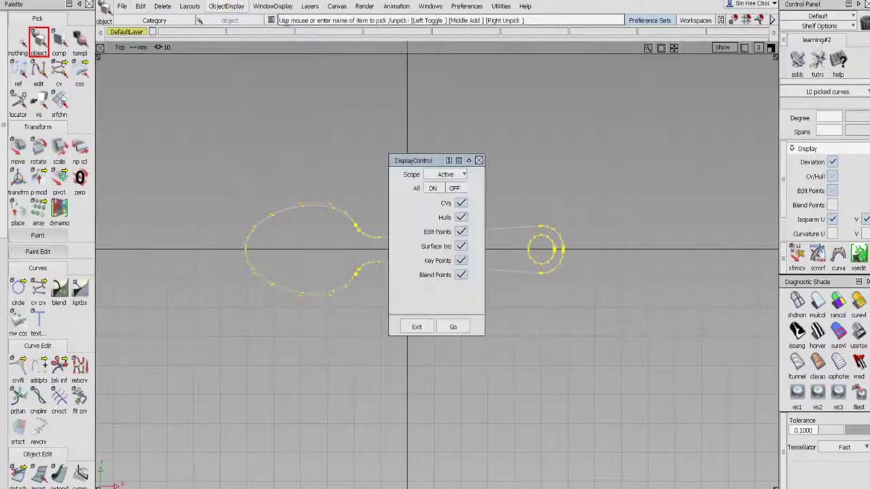
{"action": "left_click", "coordinate": [455, 189]}
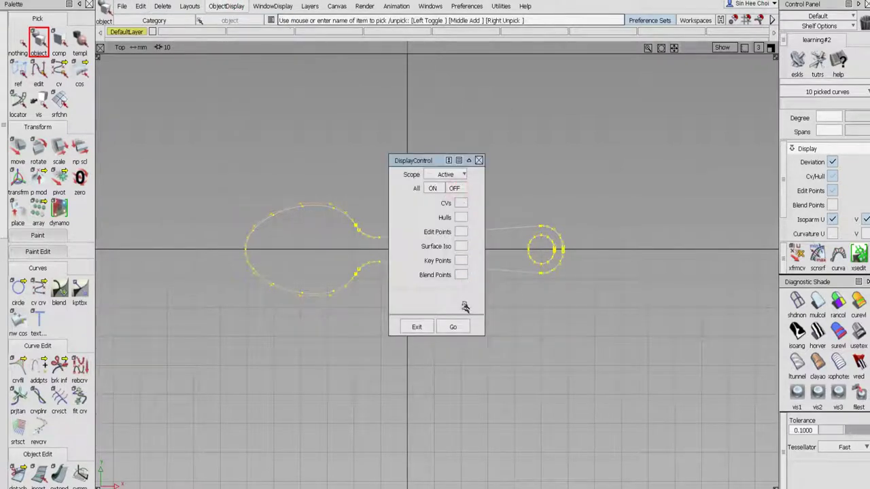
{"action": "left_click", "coordinate": [462, 325]}
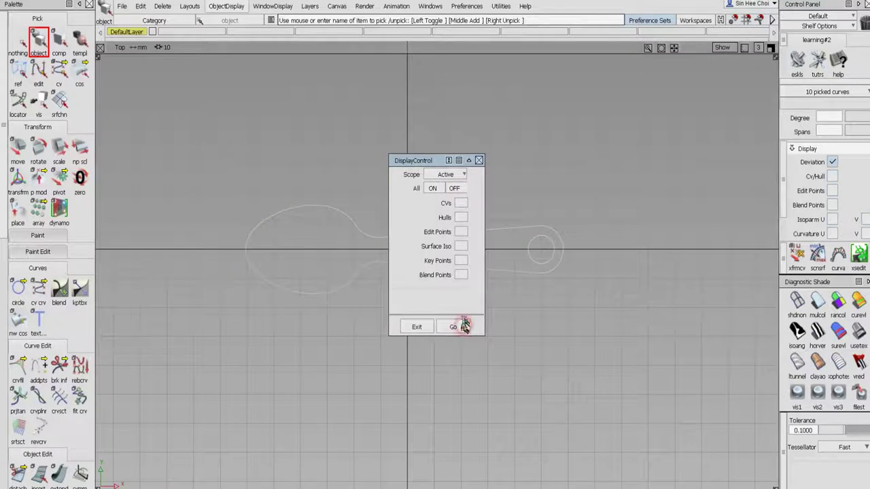
{"action": "left_click", "coordinate": [479, 160]}
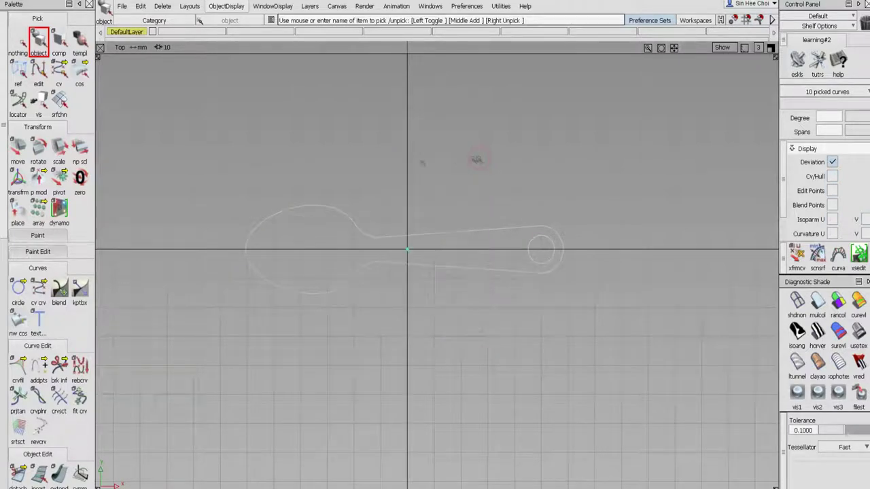
{"action": "left_click", "coordinate": [18, 44]}
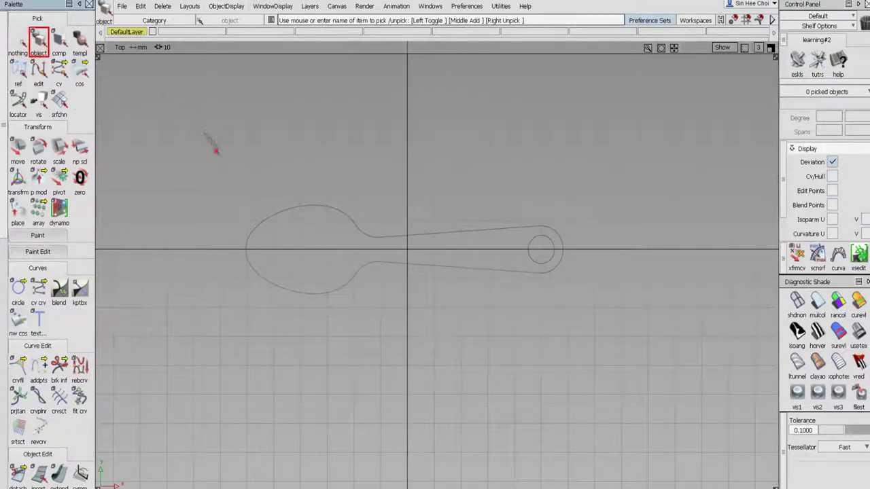
{"action": "left_click_drag", "start_coordinate": [214, 145], "coordinate": [656, 329]}
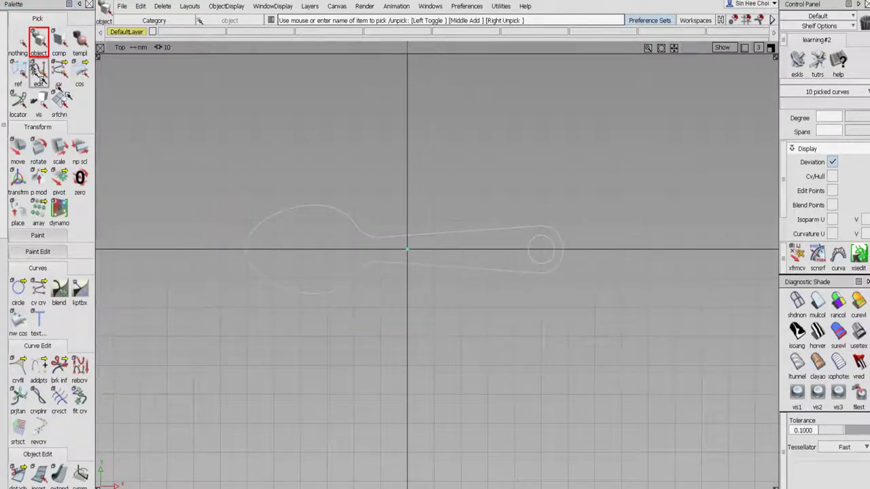
{"action": "left_click", "coordinate": [18, 44]}
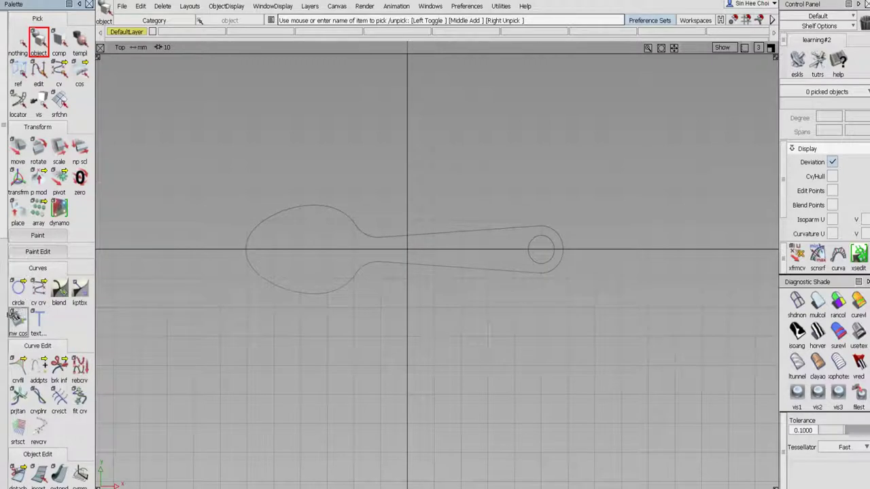
Create a primitive plane surface centred on the origin and leave the plane tool.
{"action": "scroll", "coordinate": [5, 318], "scroll_direction": "down", "scroll_amount": 10}
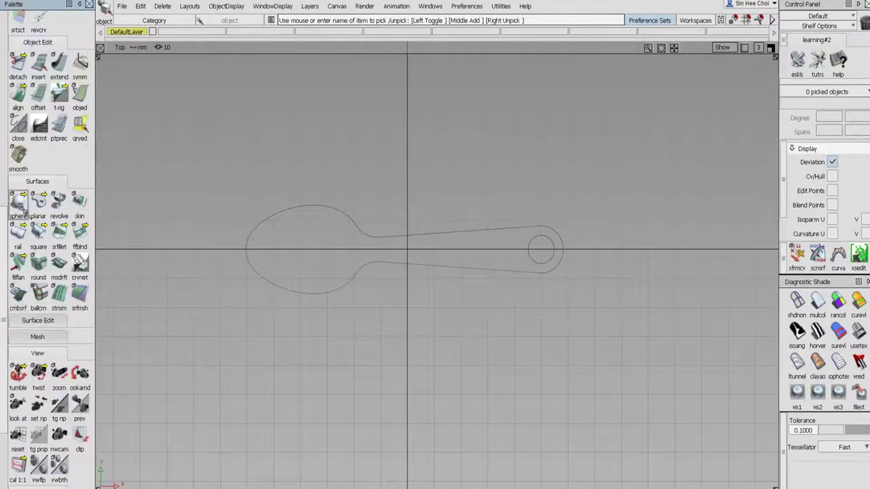
{"action": "left_click_drag", "start_coordinate": [17, 201], "coordinate": [140, 206]}
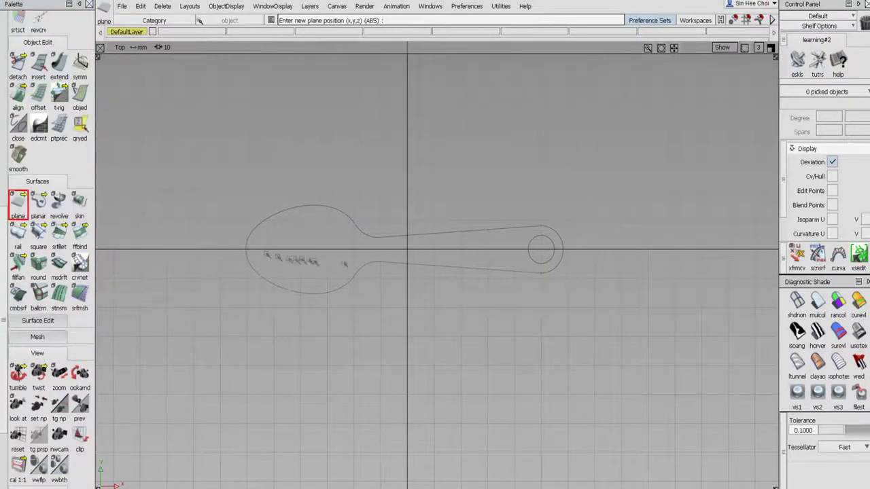
{"action": "left_click", "coordinate": [402, 256]}
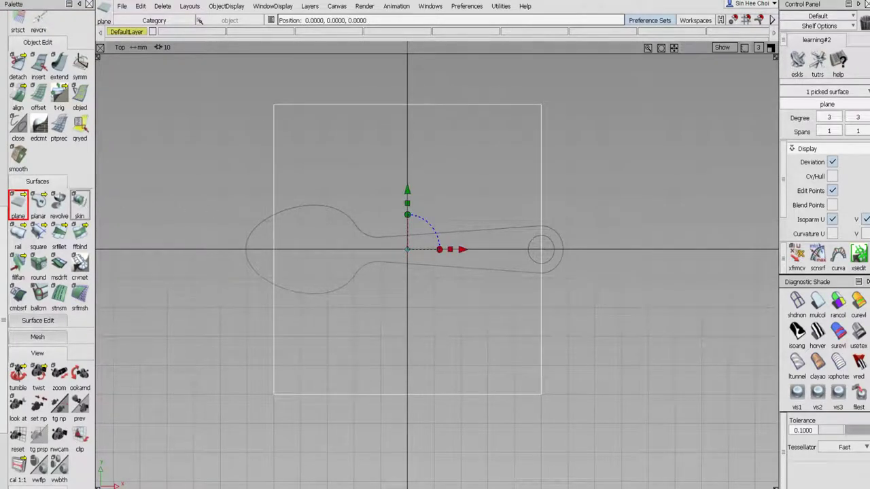
{"action": "left_click", "coordinate": [17, 235]}
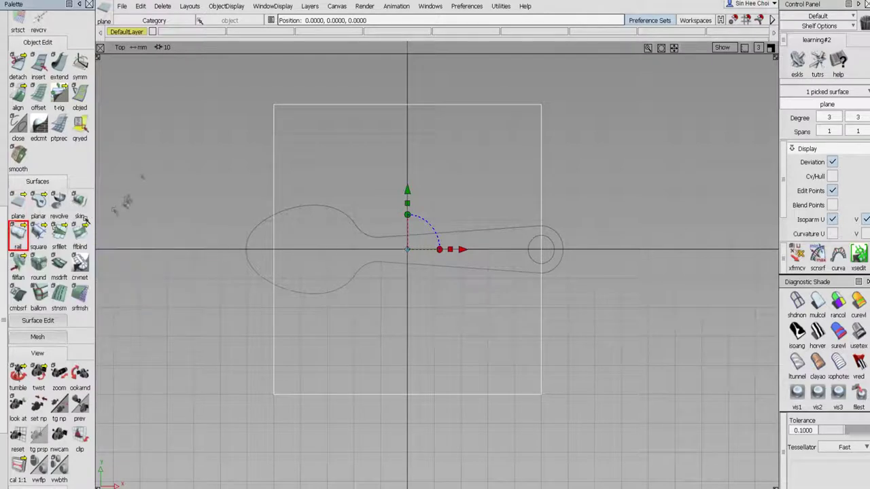
{"action": "left_click", "coordinate": [153, 160]}
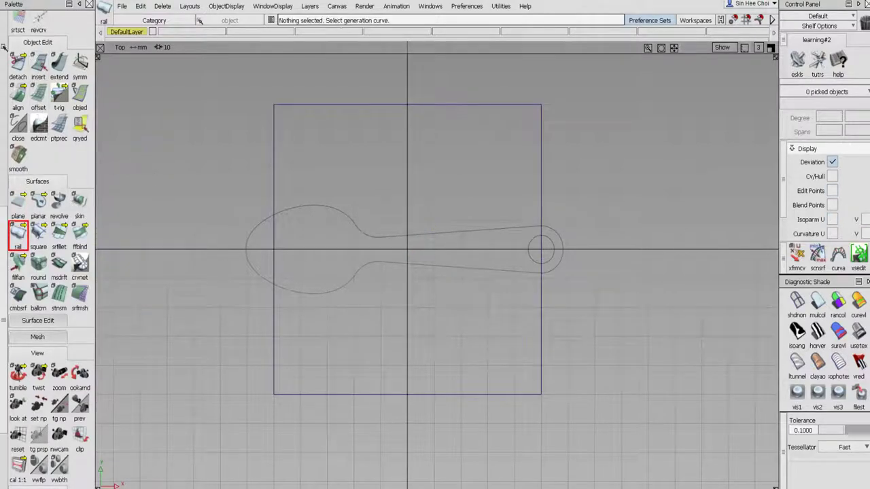
Scale the plane non-proportionally to about 122.4 by 36.9 mm so it encloses the spoon outline.
{"action": "scroll", "coordinate": [7, 48], "scroll_direction": "up", "scroll_amount": 6}
{"action": "left_click", "coordinate": [38, 41]}
{"action": "left_click_drag", "start_coordinate": [221, 111], "coordinate": [299, 158]}
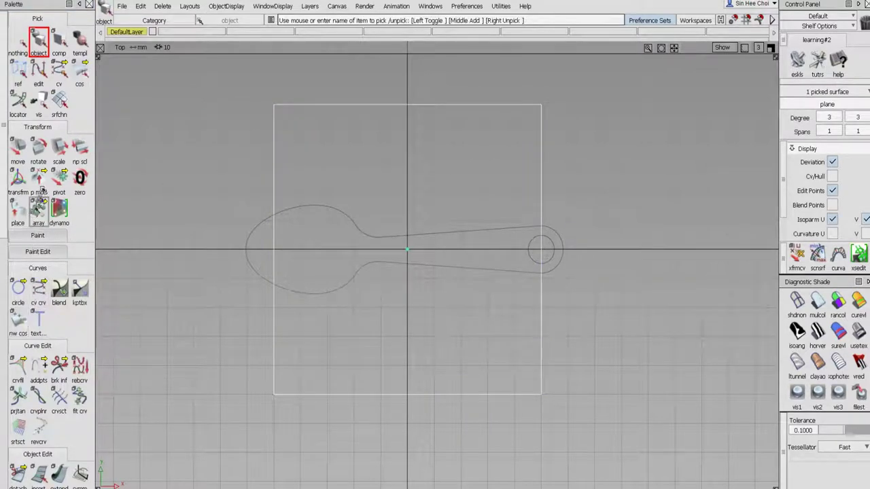
{"action": "left_click", "coordinate": [81, 153]}
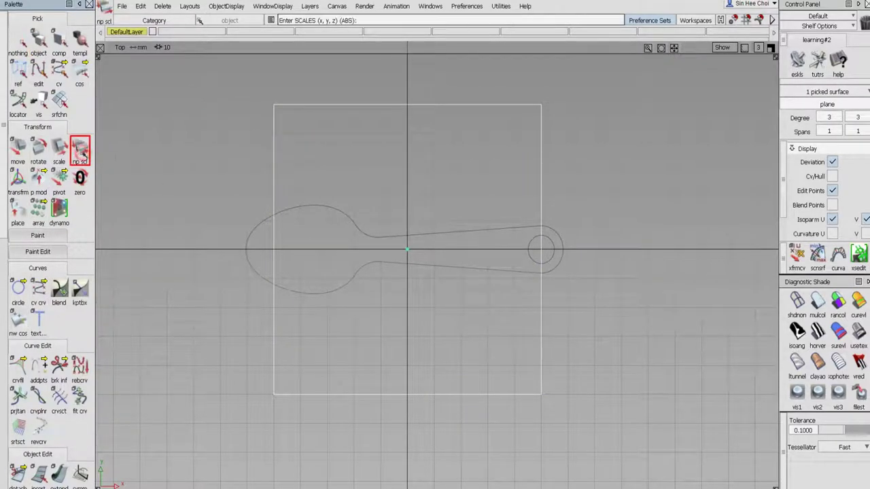
{"action": "middle_click_drag", "start_coordinate": [157, 159], "coordinate": [117, 408]}
{"action": "left_click_drag", "start_coordinate": [118, 411], "coordinate": [227, 238]}
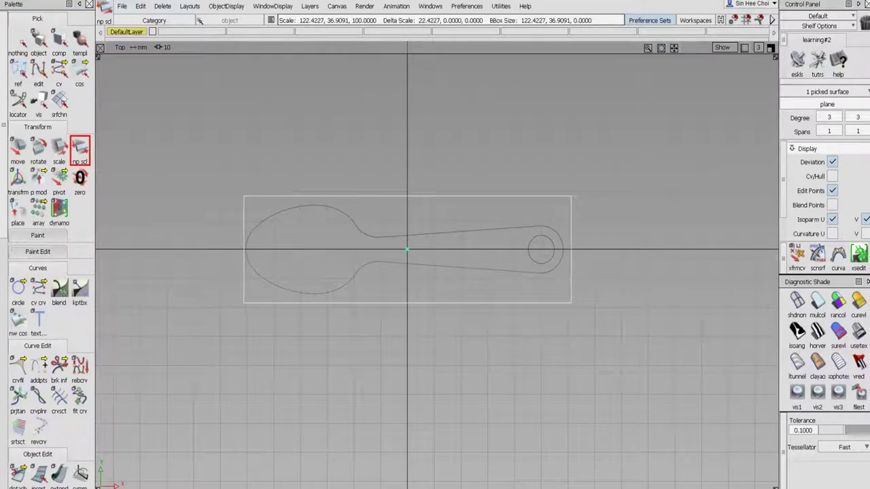
Shift the plane slightly in negative X to centre it around the spoon outline and deselect it.
{"action": "left_click", "coordinate": [18, 146]}
{"action": "middle_click_drag", "start_coordinate": [349, 146], "coordinate": [354, 146]}
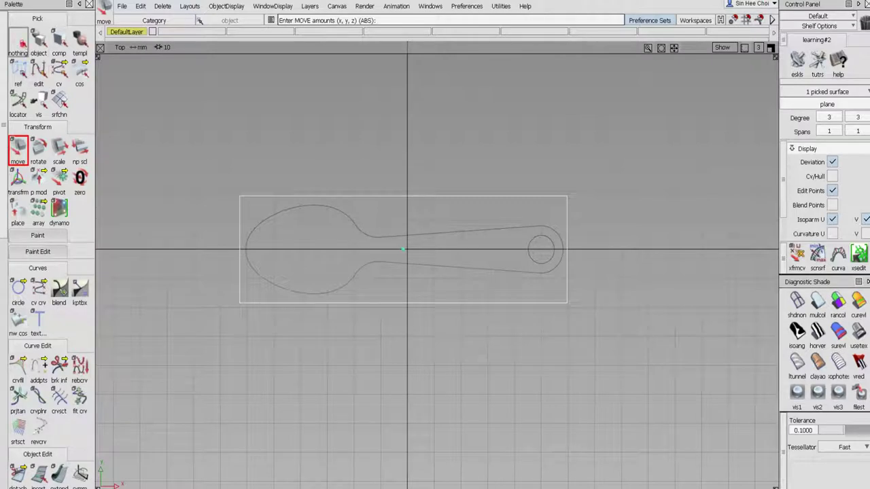
{"action": "left_click", "coordinate": [19, 40]}
Insert a lengthwise isoparm at V parameter 0.50 along the middle of the plane.
{"action": "scroll", "coordinate": [7, 346], "scroll_direction": "down", "scroll_amount": 5}
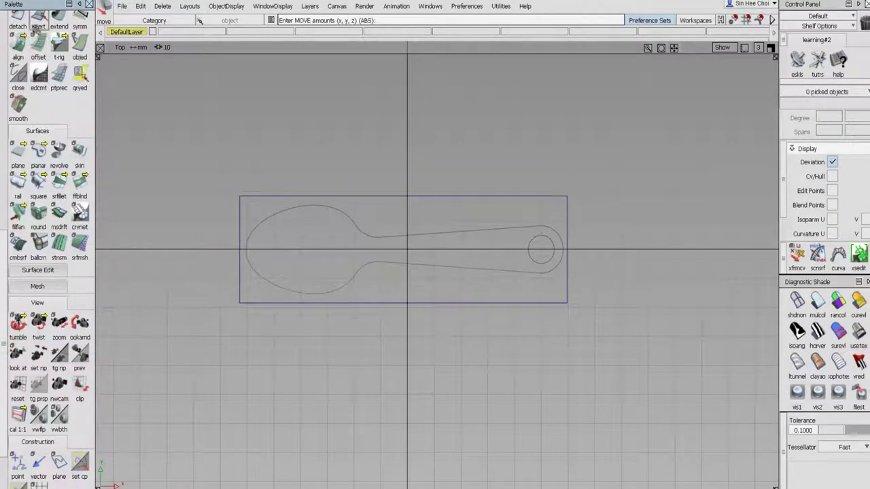
{"action": "left_click", "coordinate": [41, 22]}
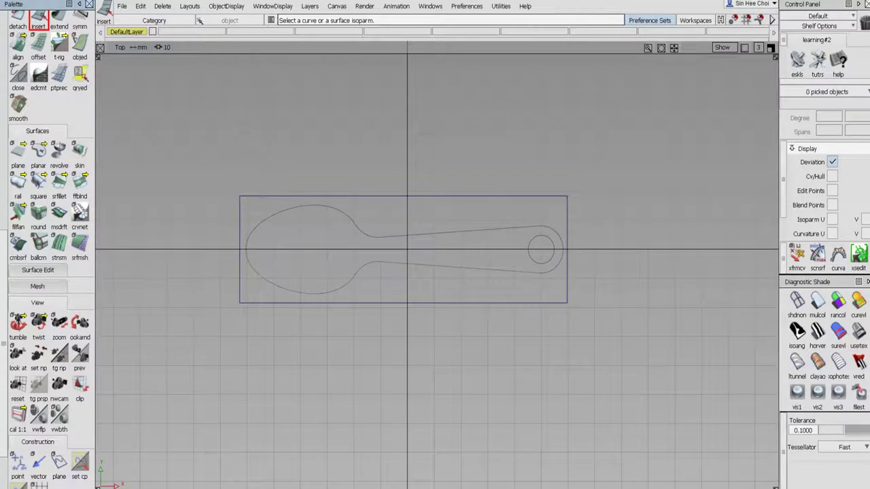
{"action": "left_click", "coordinate": [257, 198]}
{"action": "left_click_drag", "start_coordinate": [201, 187], "coordinate": [201, 207]}
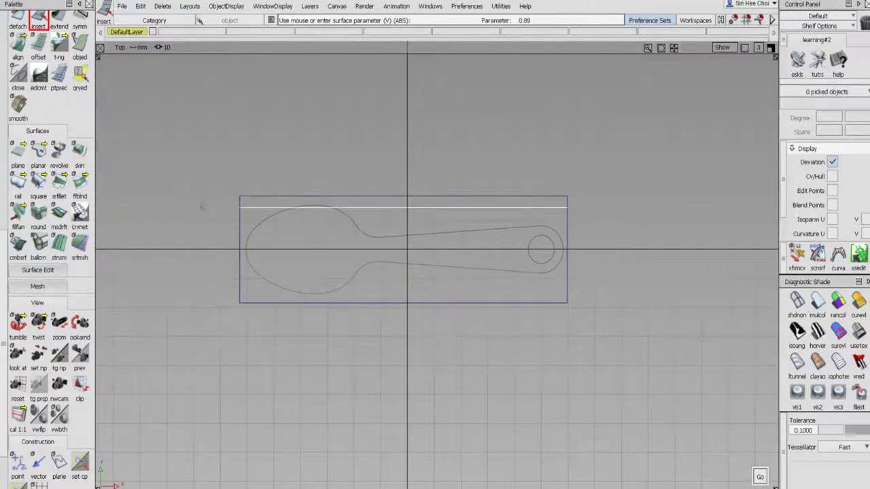
{"action": "left_click", "coordinate": [224, 252]}
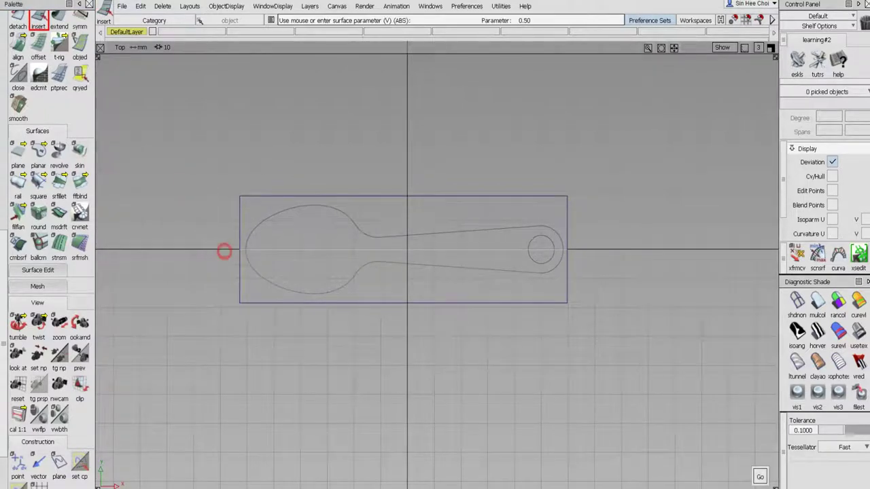
{"action": "left_click", "coordinate": [760, 477]}
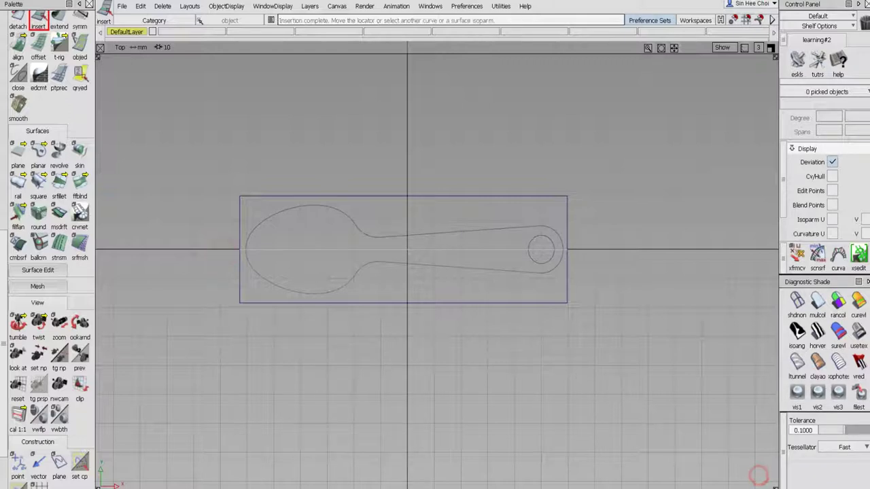
Insert crosswise isoparms in the plane at U parameters 0.50 and 0.25.
{"action": "left_click", "coordinate": [242, 282]}
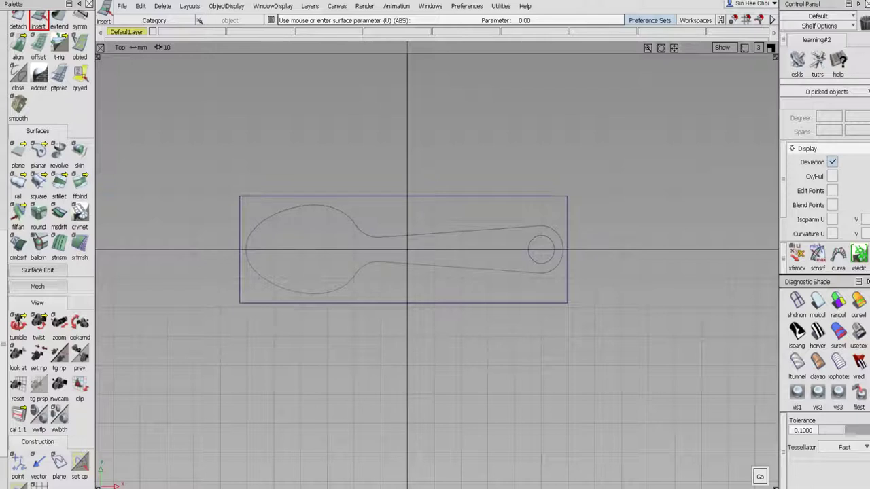
{"action": "left_click", "coordinate": [403, 340]}
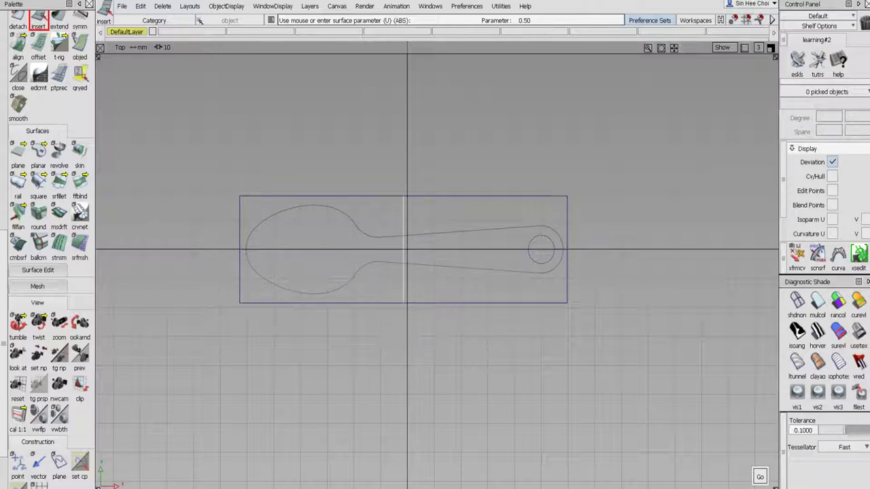
{"action": "left_click", "coordinate": [759, 476]}
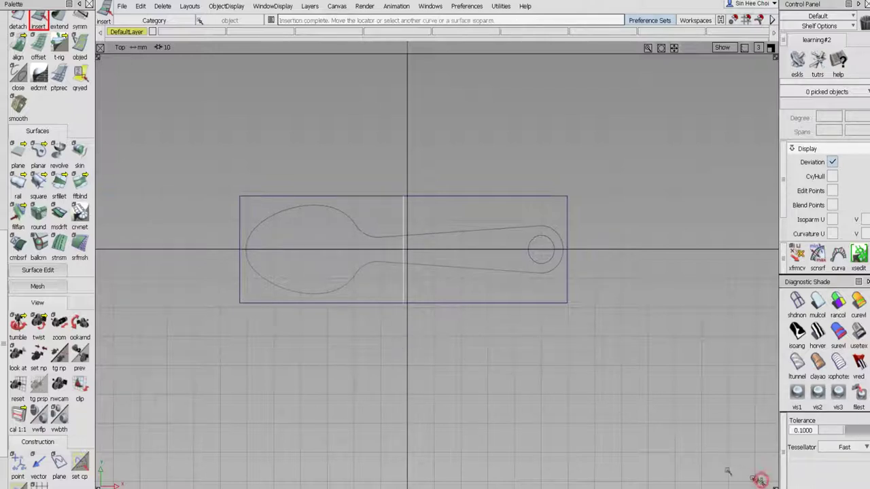
{"action": "left_click", "coordinate": [323, 339]}
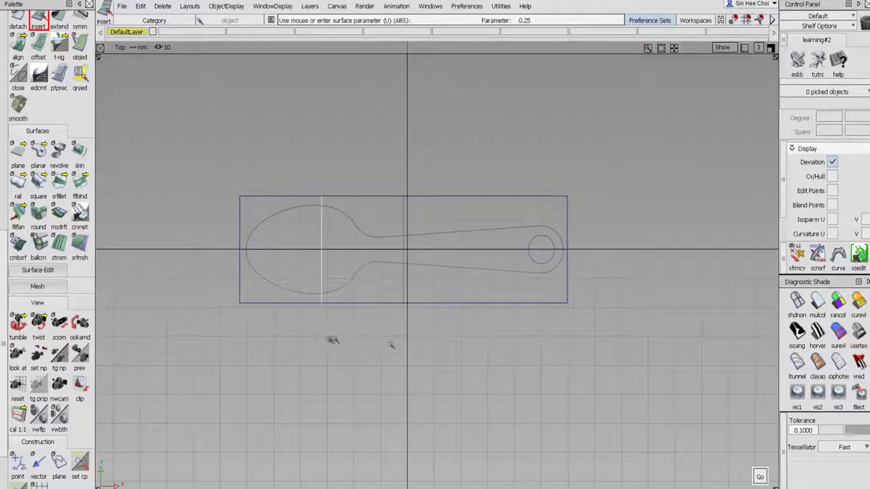
{"action": "left_click", "coordinate": [760, 478]}
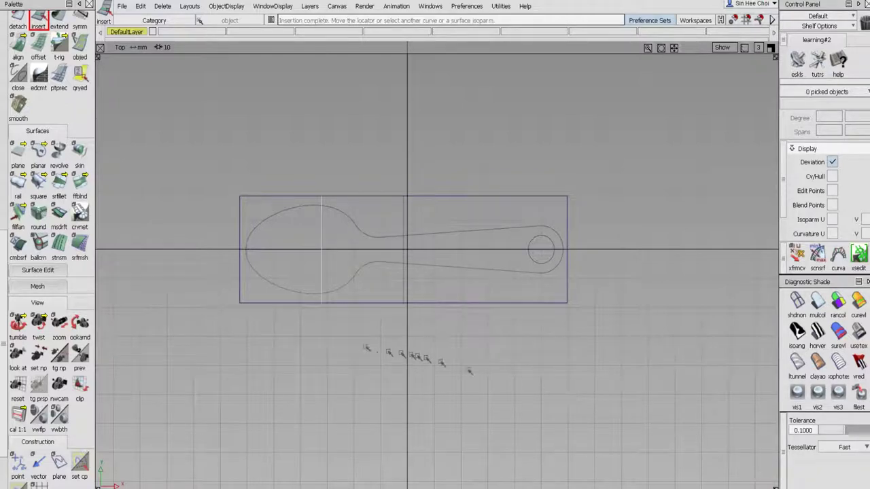
Insert crosswise isoparms midway between the plane's bowl-side edge and the 0.25 isoparm and at U 0.38, then leave the insert tool.
{"action": "left_click", "coordinate": [282, 331]}
{"action": "left_click", "coordinate": [760, 479]}
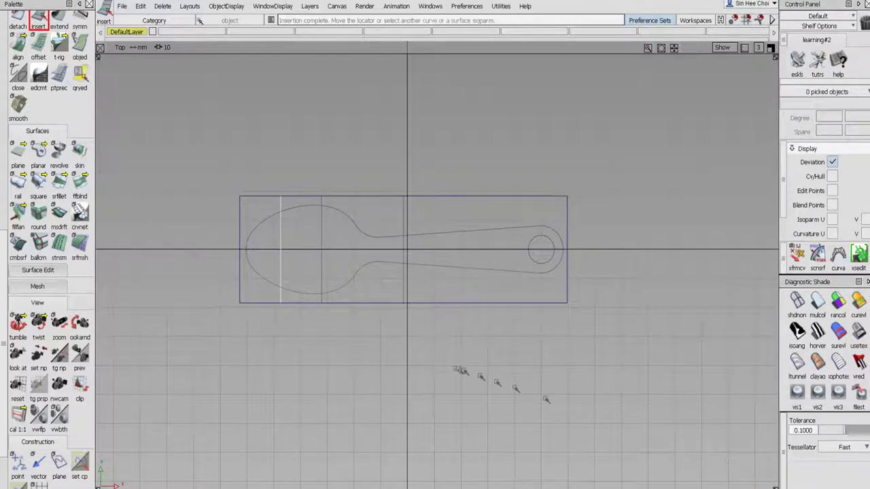
{"action": "left_click", "coordinate": [367, 338]}
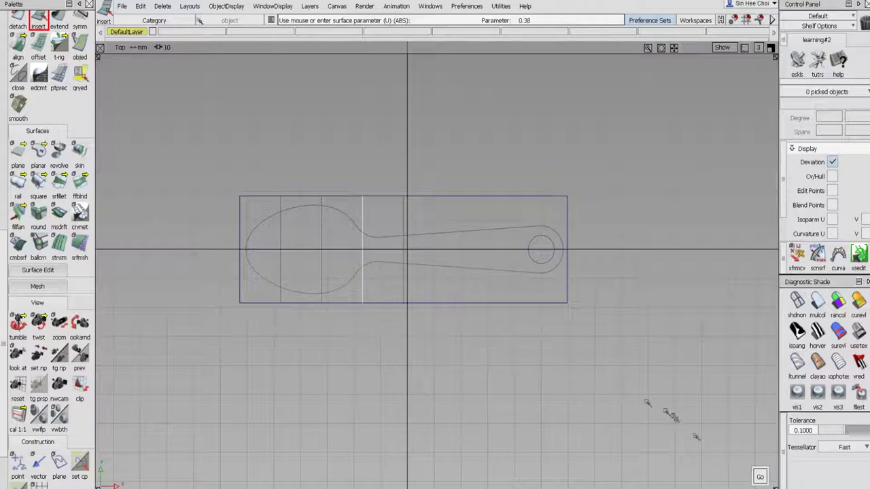
{"action": "left_click", "coordinate": [759, 478]}
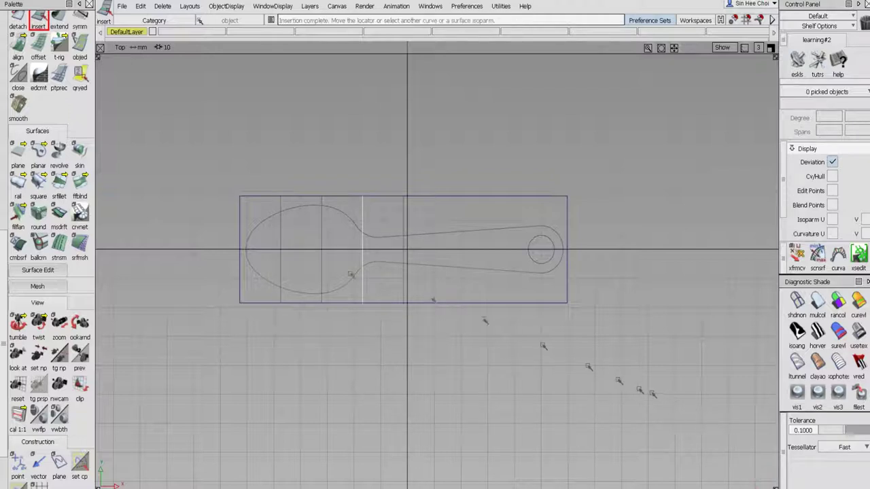
{"action": "key", "text": "ctrl+z"}
{"action": "scroll", "coordinate": [13, 136], "scroll_direction": "up", "scroll_amount": 10}
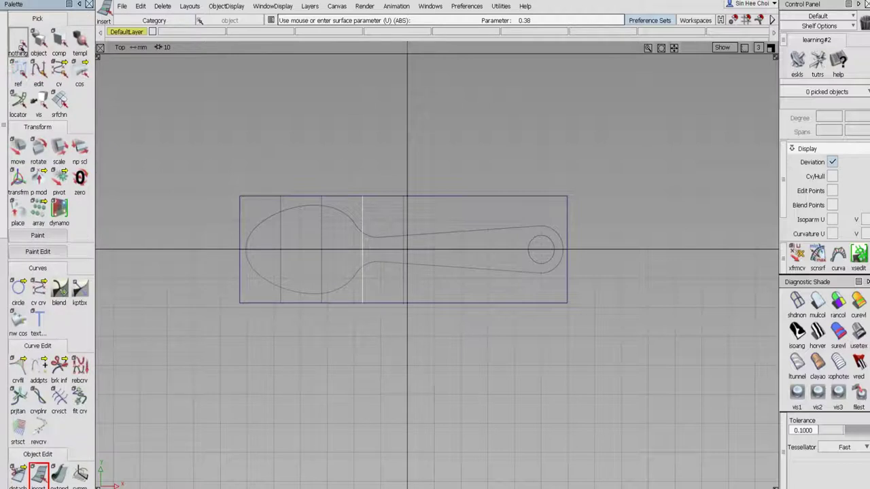
{"action": "left_click", "coordinate": [20, 44]}
Select the plane together with all spoon outline curves and turn on their CV/Hull display.
{"action": "left_click", "coordinate": [39, 42]}
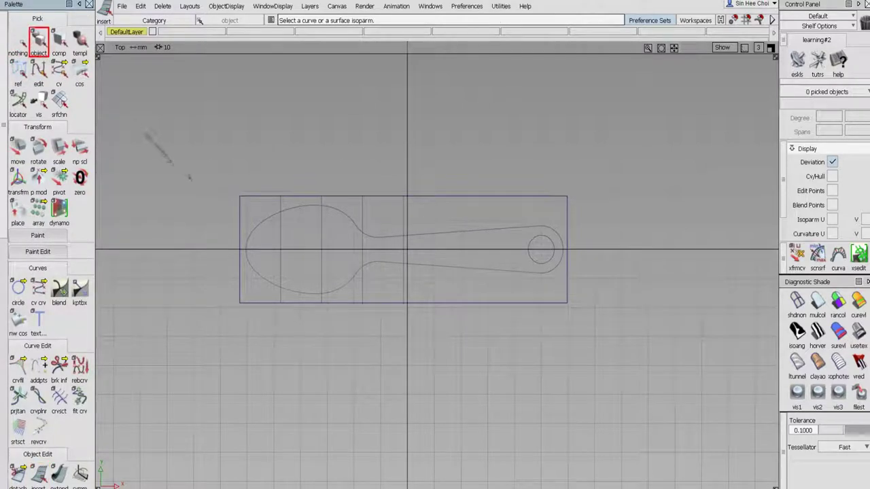
{"action": "left_click", "coordinate": [248, 213]}
{"action": "left_click", "coordinate": [256, 205]}
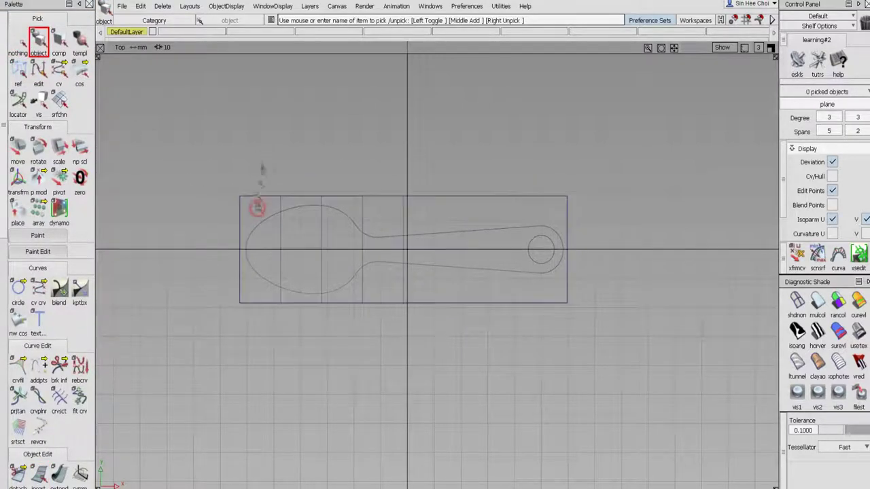
{"action": "left_click_drag", "start_coordinate": [212, 172], "coordinate": [635, 361]}
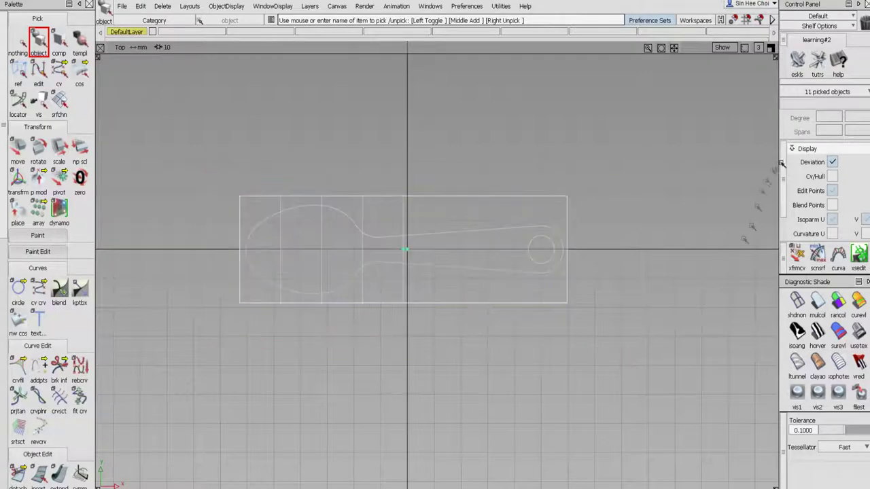
{"action": "left_click", "coordinate": [833, 177]}
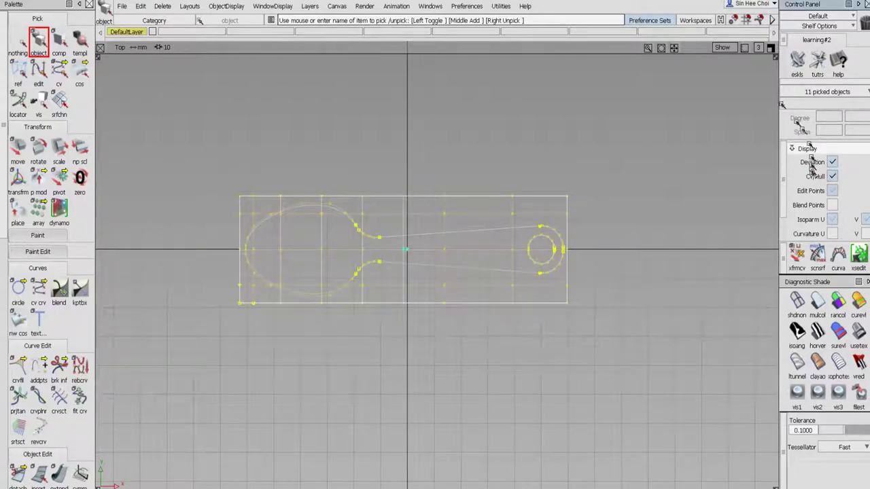
Try to move the selected plane and outline curves upward in Z in the Left view, and undo the move.
{"action": "left_click", "coordinate": [770, 48]}
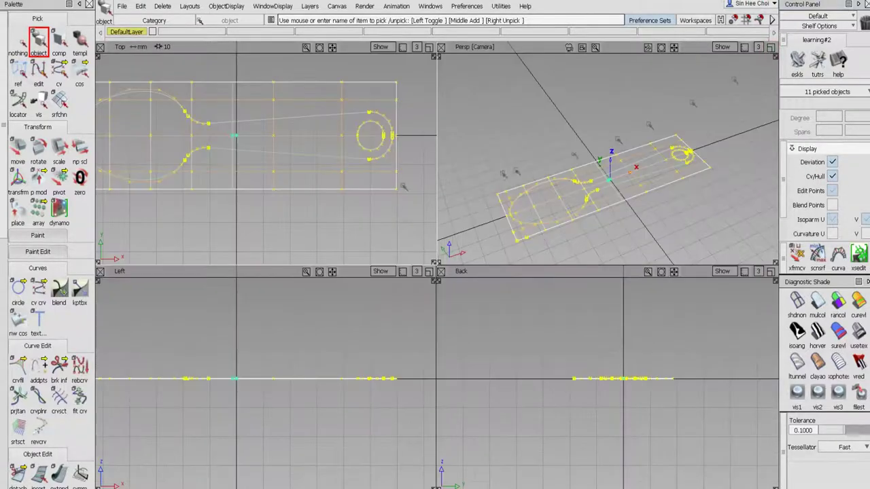
{"action": "left_click", "coordinate": [18, 146]}
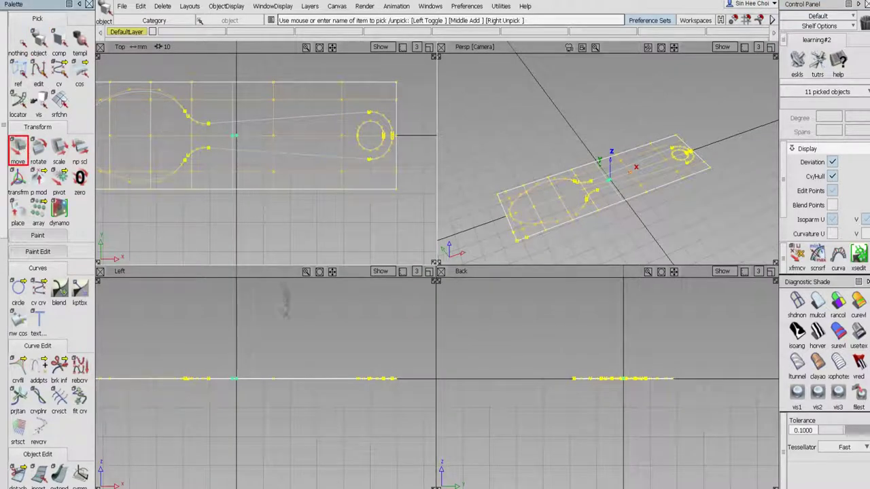
{"action": "right_click", "coordinate": [291, 338], "text": "alt"}
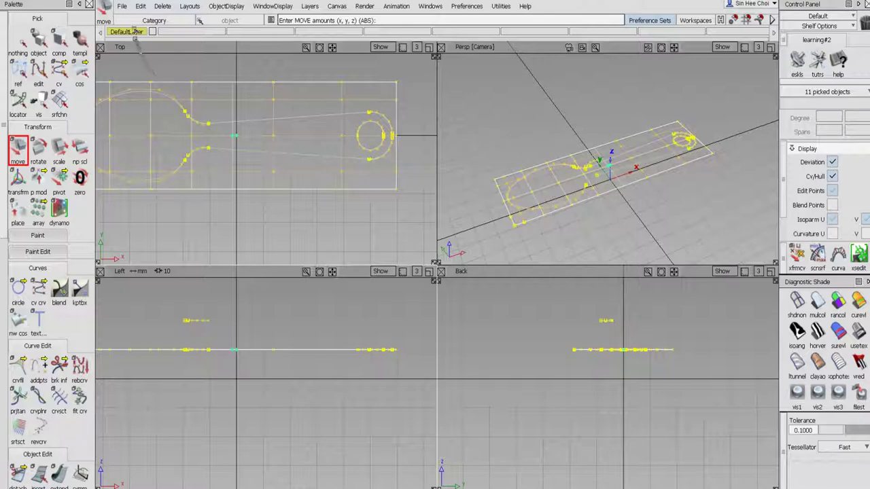
{"action": "left_click", "coordinate": [140, 6]}
{"action": "left_click", "coordinate": [155, 22]}
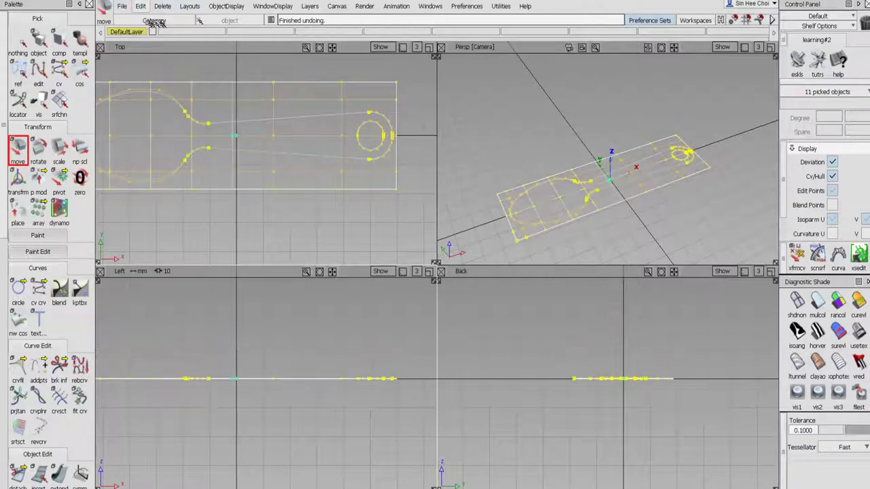
Delete the construction history of the selected plane and outline curves.
{"action": "left_click", "coordinate": [162, 7]}
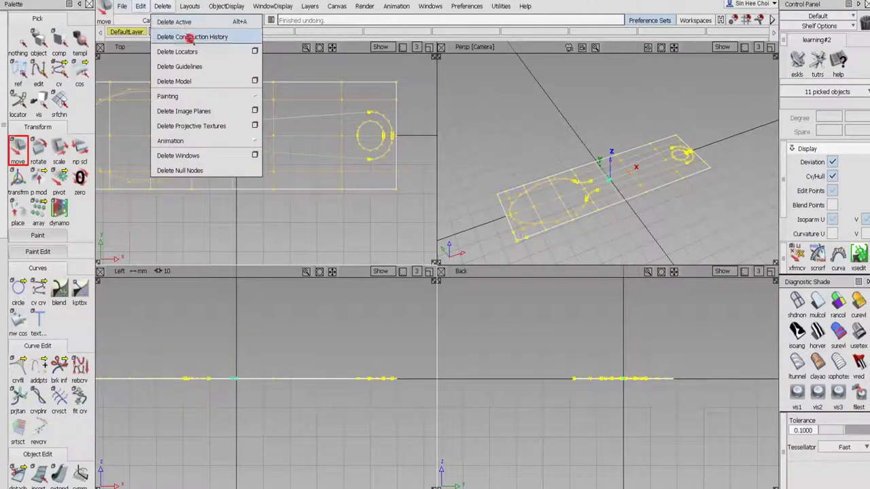
{"action": "left_click", "coordinate": [188, 35]}
{"action": "left_click", "coordinate": [373, 283]}
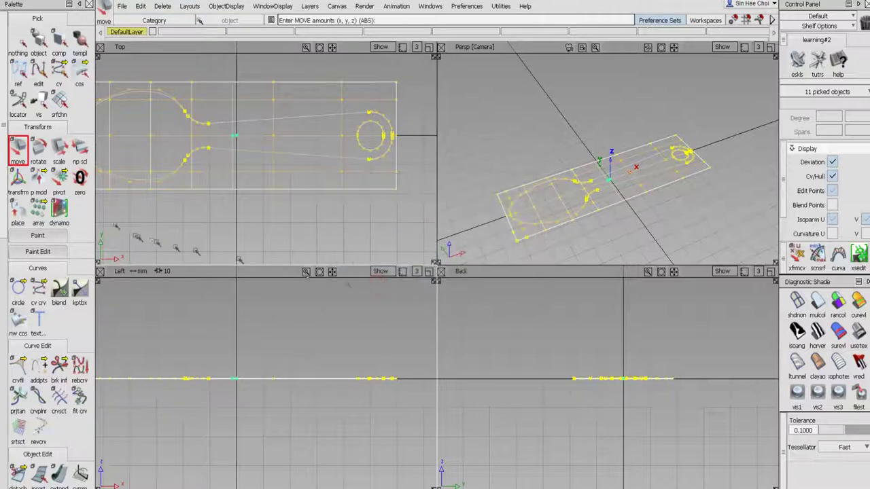
Move the selected plane and curves upward in Z in the Left view and deselect them.
{"action": "right_click", "coordinate": [225, 349]}
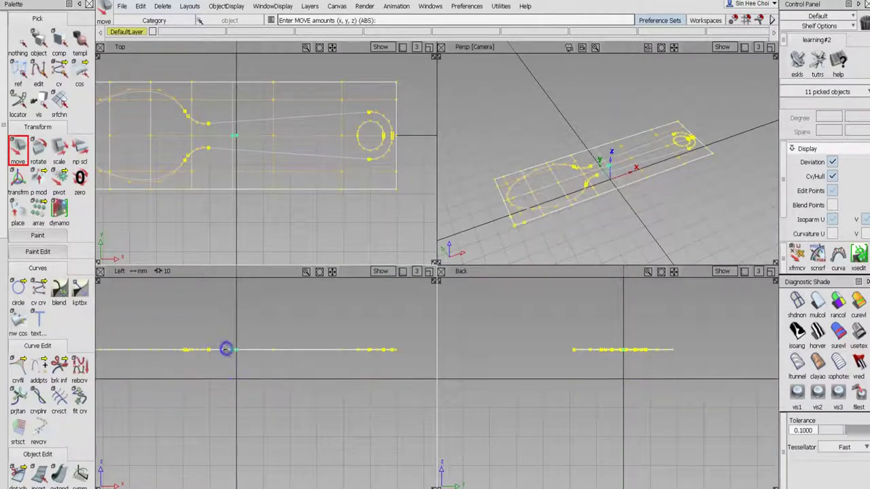
{"action": "left_click", "coordinate": [19, 40]}
{"action": "left_click", "coordinate": [39, 40]}
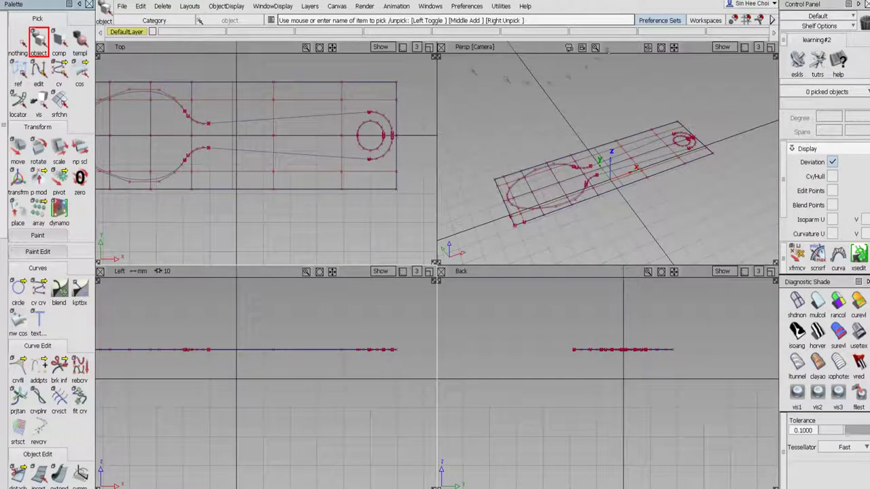
Set up a projection onto the plane in the Perspective view, creating curves on surfaces along the Z vector.
{"action": "left_click", "coordinate": [771, 48]}
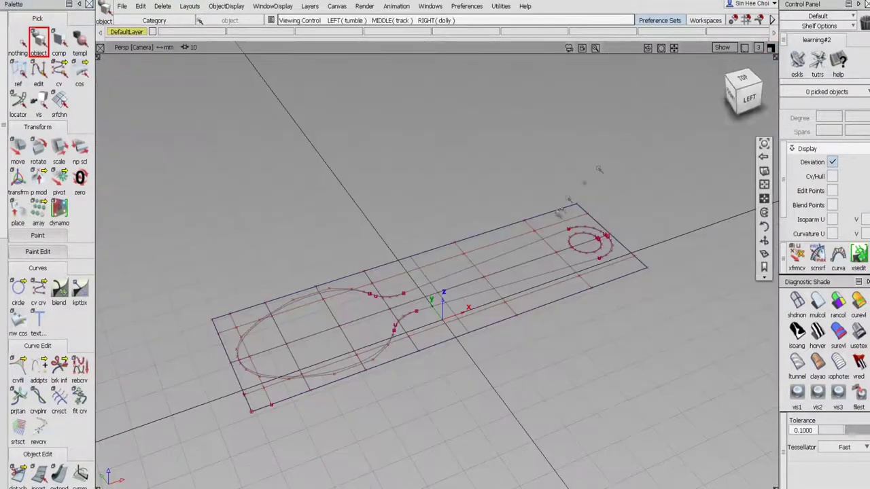
{"action": "right_click_drag", "start_coordinate": [531, 221], "coordinate": [521, 250], "text": "alt+shift"}
{"action": "middle_click_drag", "start_coordinate": [524, 286], "coordinate": [550, 206], "text": "alt+shift"}
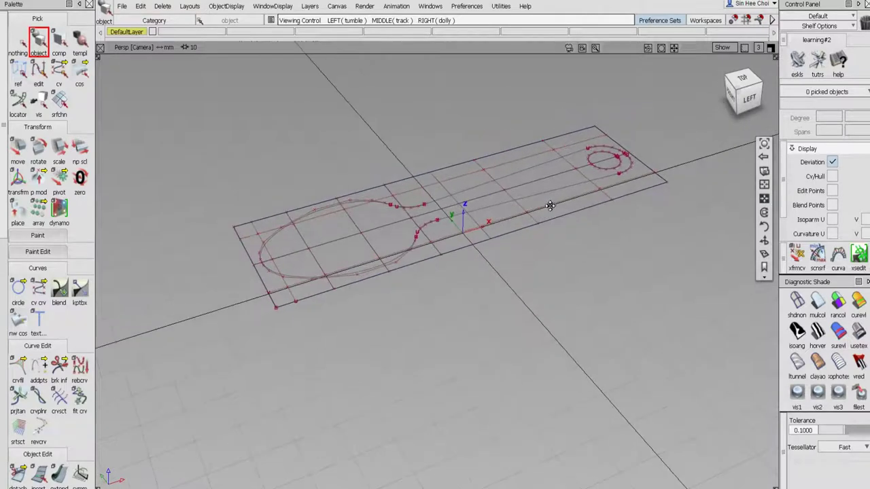
{"action": "left_click_drag", "start_coordinate": [548, 212], "coordinate": [524, 228], "text": "alt+shift"}
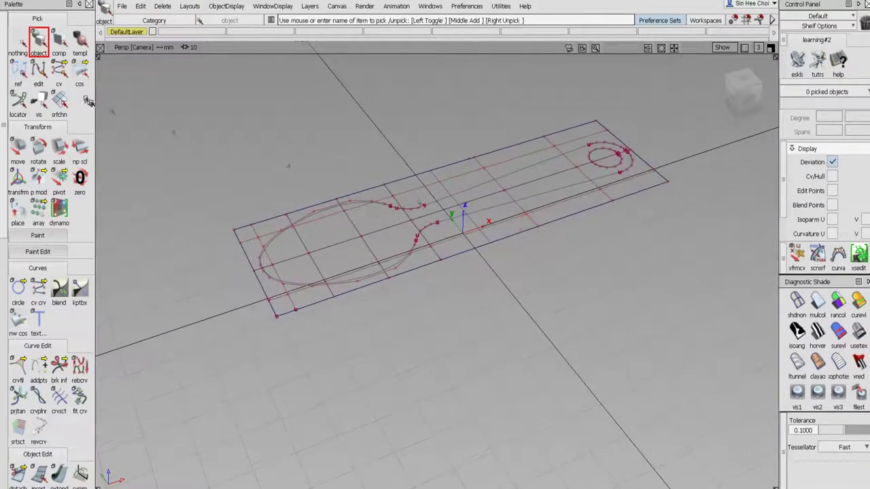
{"action": "left_click", "coordinate": [41, 42]}
{"action": "left_click", "coordinate": [237, 225]}
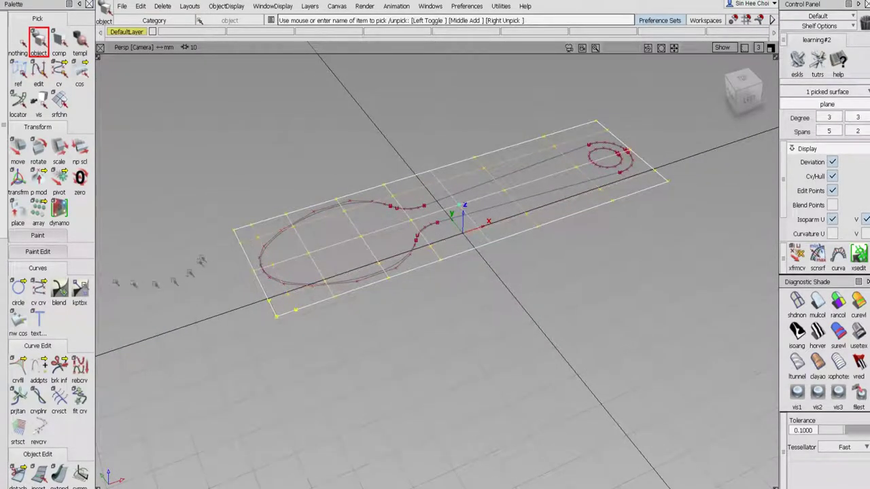
{"action": "left_click", "coordinate": [3, 281]}
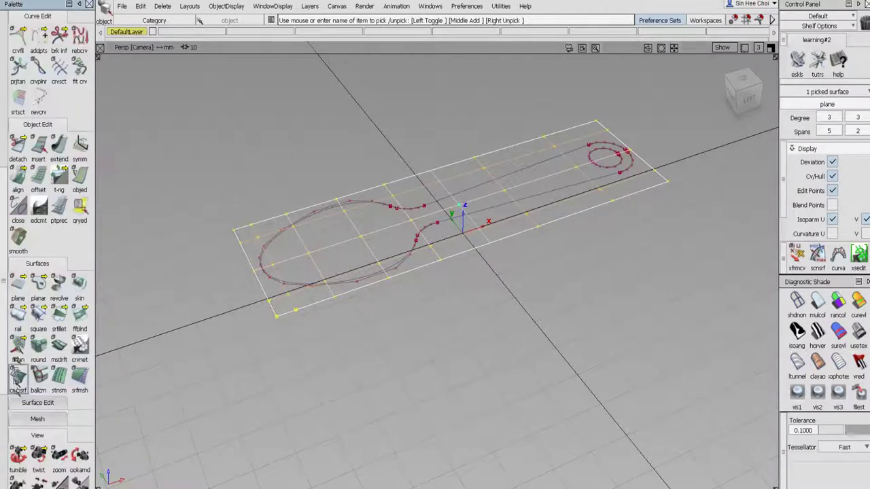
{"action": "left_click", "coordinate": [19, 402]}
{"action": "left_click", "coordinate": [18, 395]}
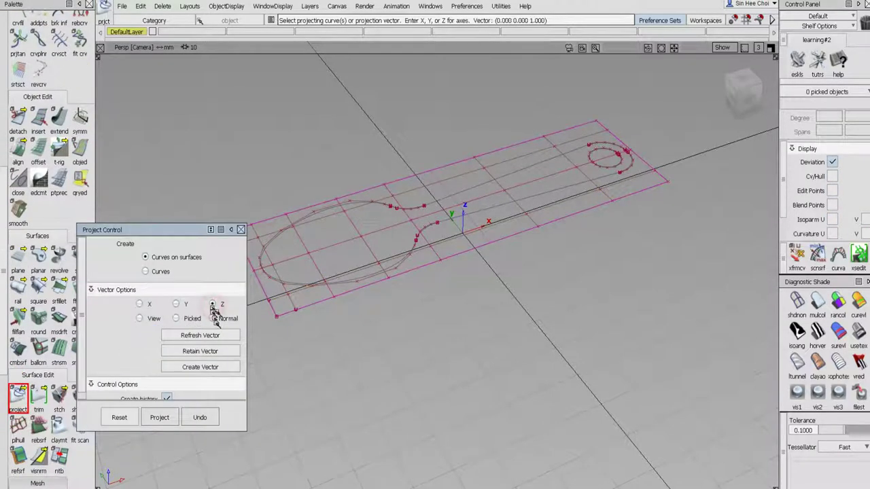
Project all spoon outline curves onto the plane and close the projection options.
{"action": "left_click_drag", "start_coordinate": [193, 230], "coordinate": [173, 217]}
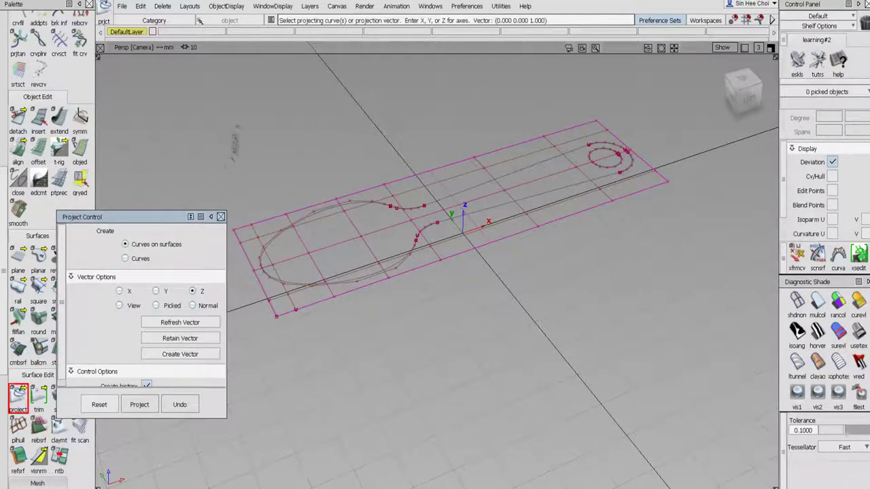
{"action": "left_click_drag", "start_coordinate": [238, 102], "coordinate": [704, 346]}
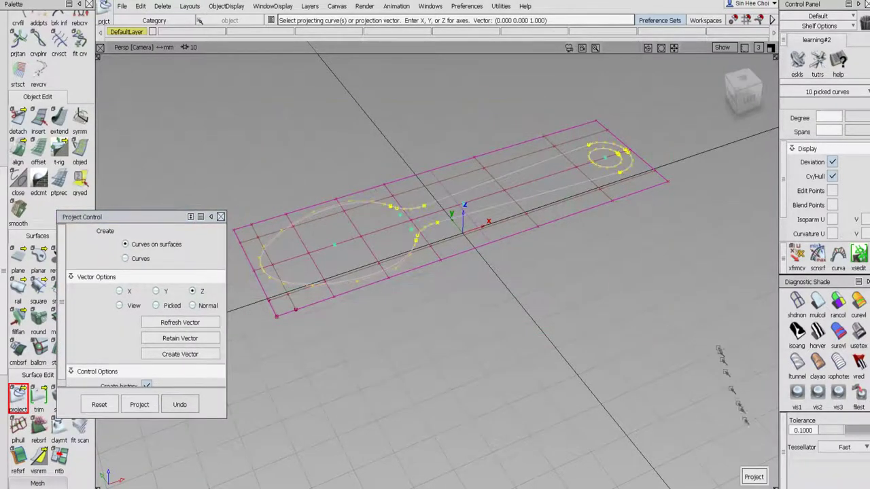
{"action": "left_click", "coordinate": [754, 476]}
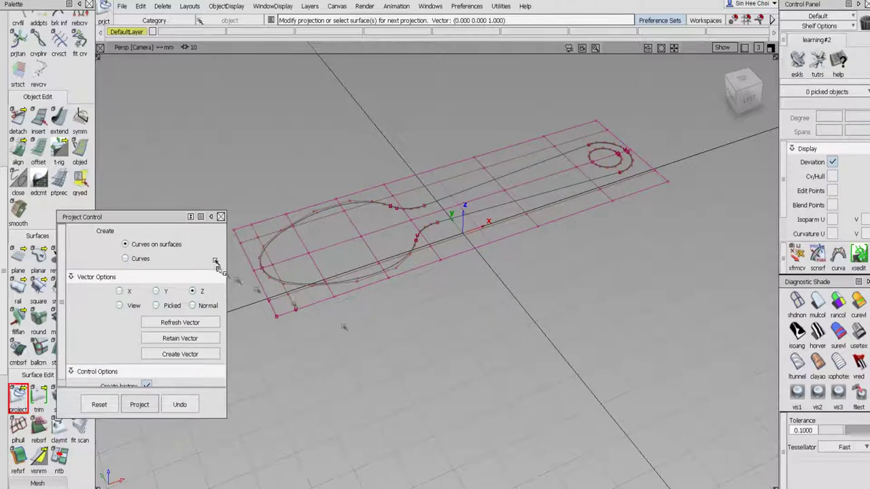
{"action": "left_click", "coordinate": [221, 217]}
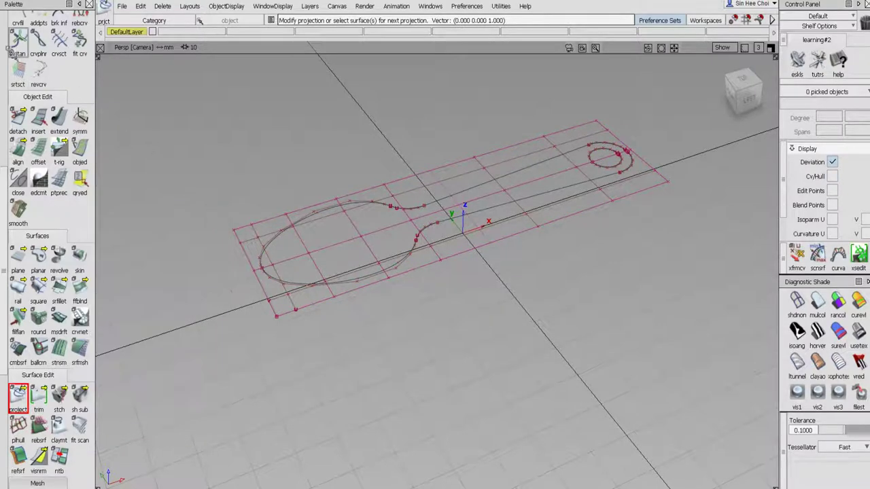
Assign the original spoon outline curves to a new layer L1 and hide that layer.
{"action": "scroll", "coordinate": [15, 49], "scroll_direction": "up", "scroll_amount": 10}
{"action": "left_click", "coordinate": [38, 42]}
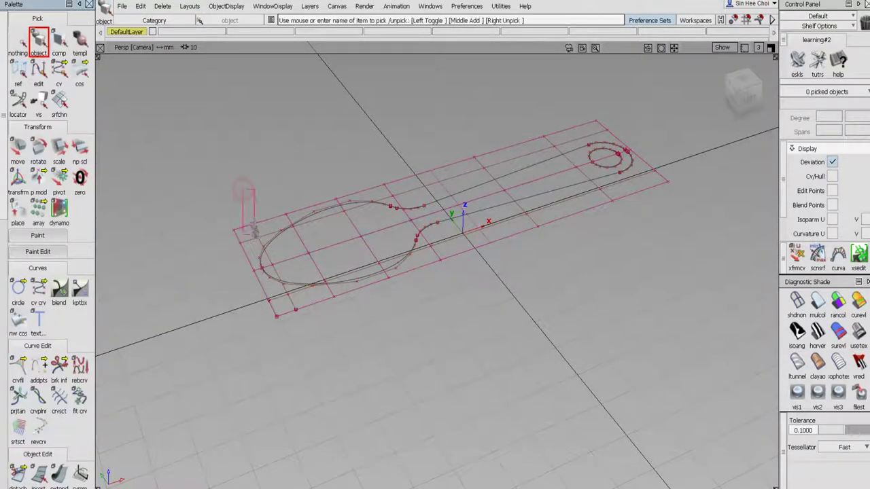
{"action": "left_click_drag", "start_coordinate": [233, 383], "coordinate": [687, 96]}
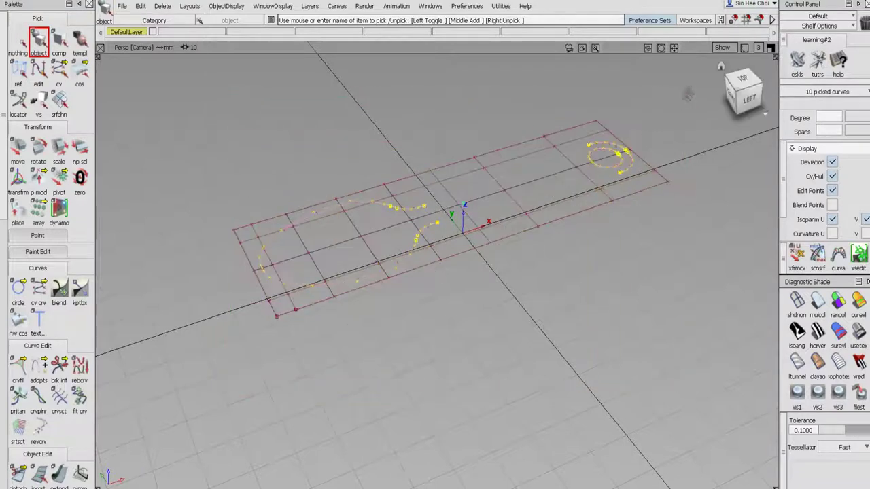
{"action": "left_click", "coordinate": [310, 7]}
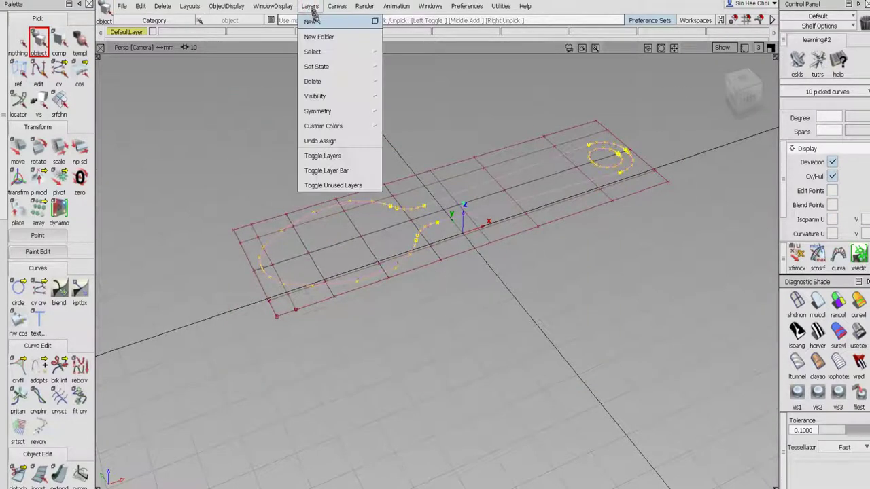
{"action": "left_click", "coordinate": [311, 21]}
{"action": "left_click", "coordinate": [180, 32]}
{"action": "left_click", "coordinate": [178, 43]}
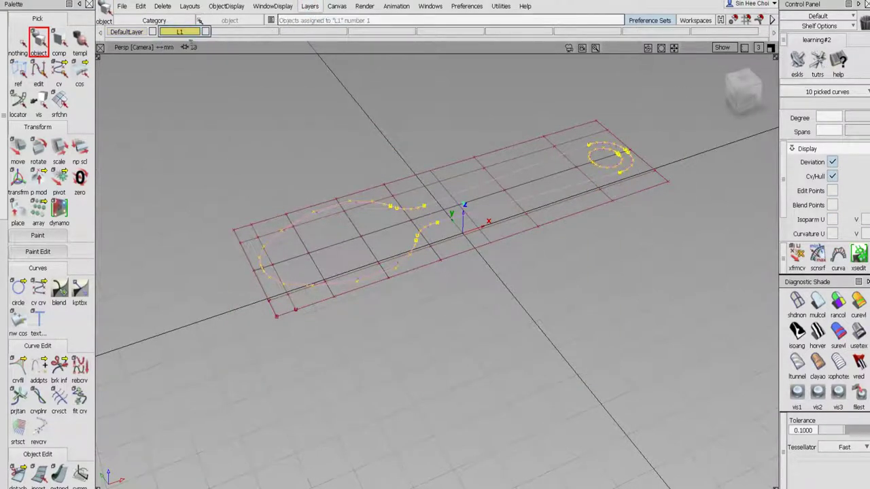
{"action": "left_click", "coordinate": [206, 32]}
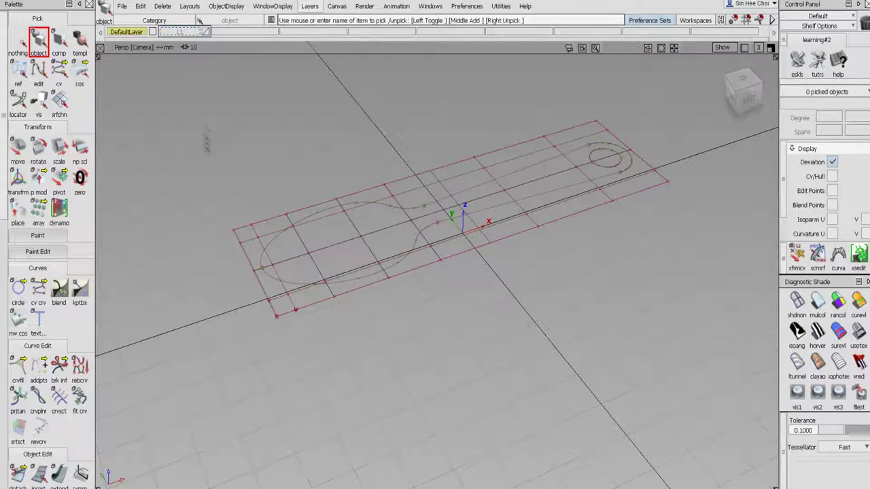
Check the projected outline by picking all curves-on-surface on the plane and unpicking them.
{"action": "left_click", "coordinate": [86, 74]}
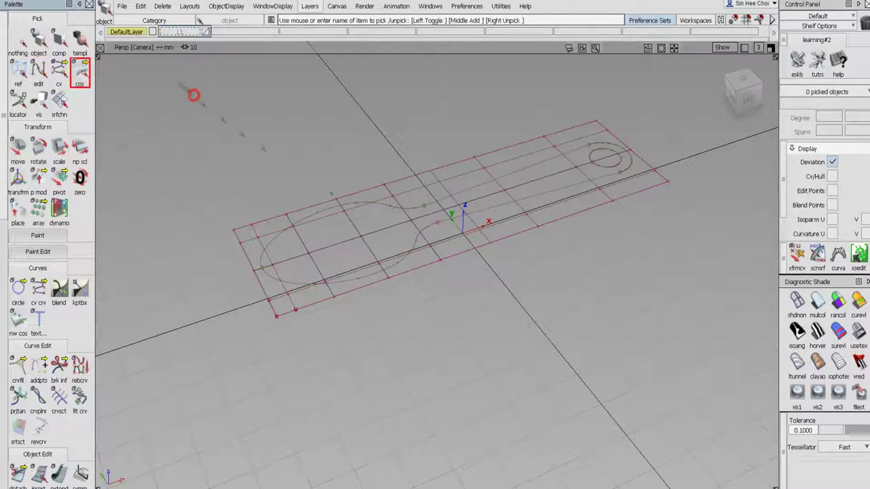
{"action": "left_click_drag", "start_coordinate": [193, 95], "coordinate": [733, 383]}
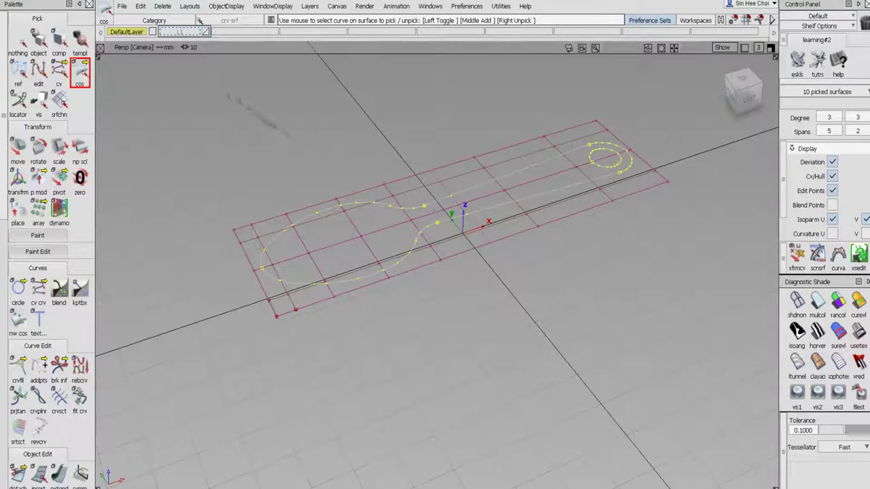
{"action": "left_click_drag", "start_coordinate": [224, 100], "coordinate": [713, 363]}
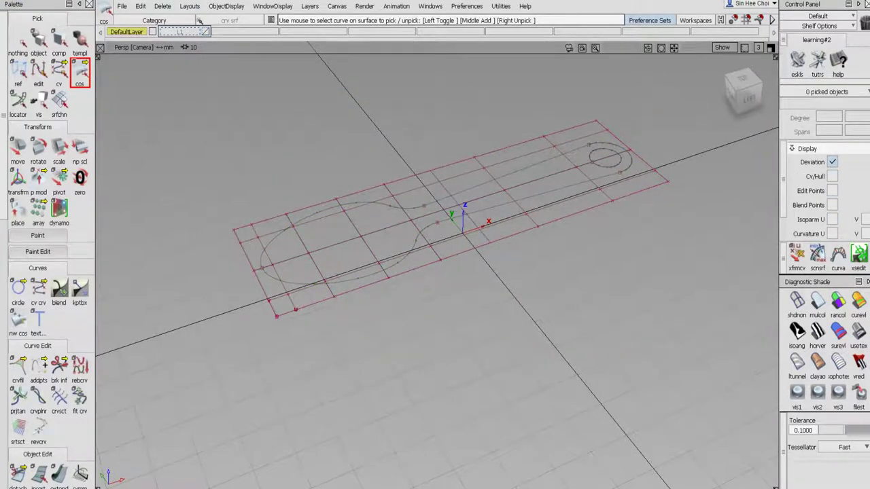
Select the plane in the maximized Top view and turn off its CV/Hull display.
{"action": "left_click", "coordinate": [771, 48]}
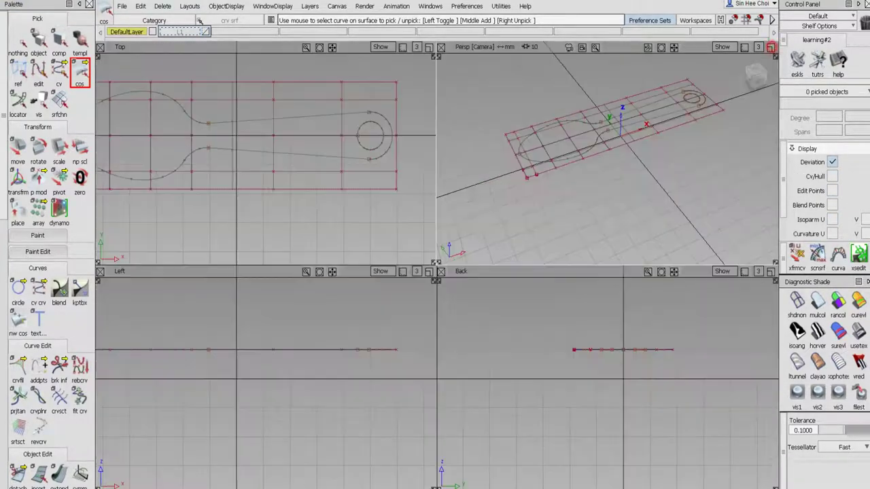
{"action": "left_click", "coordinate": [429, 47]}
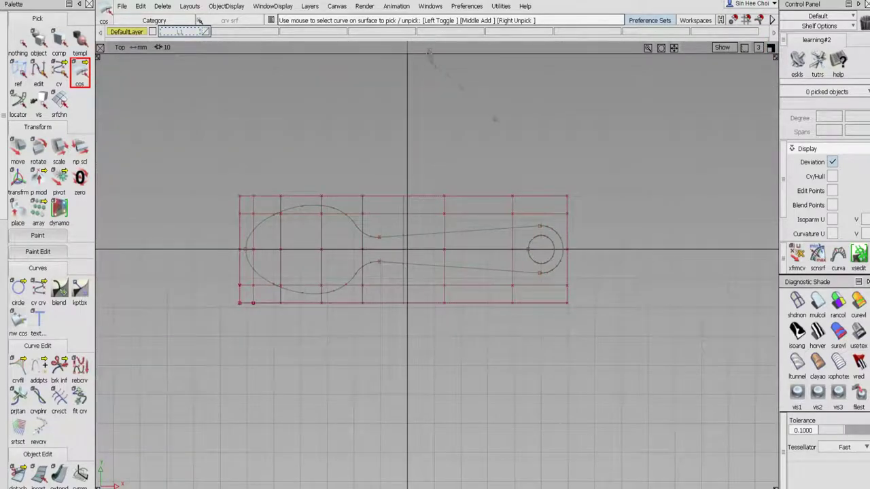
{"action": "left_click", "coordinate": [38, 42]}
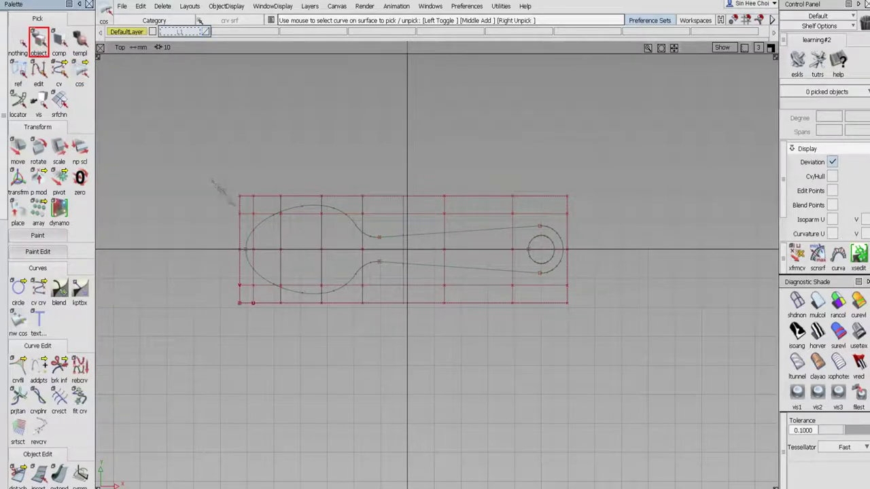
{"action": "left_click", "coordinate": [248, 212]}
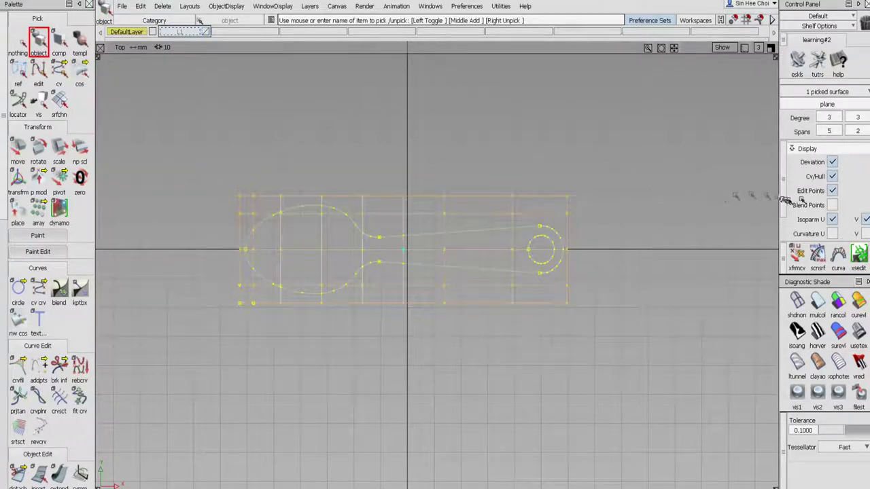
{"action": "left_click", "coordinate": [833, 175]}
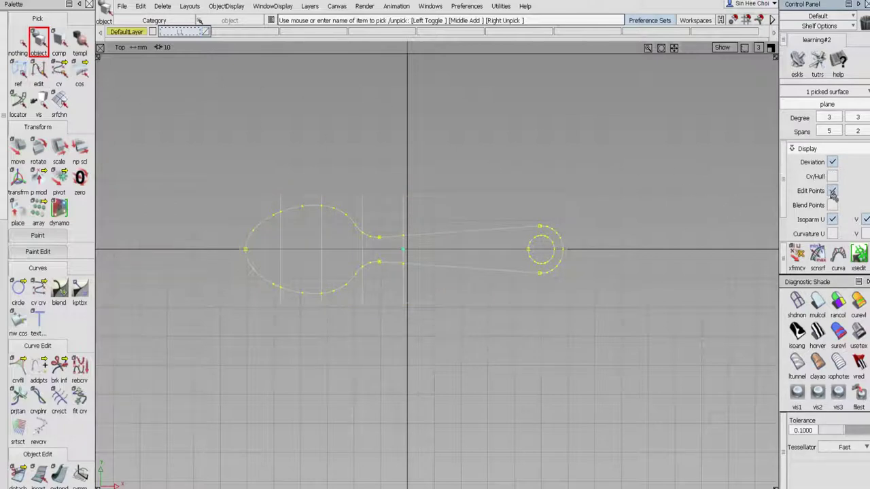
Unpick the plane and draw two straight edit-point curves about 50 mm wide beyond the bowl tip, above the horizontal axis, converging towards the spoon.
{"action": "left_click", "coordinate": [18, 42]}
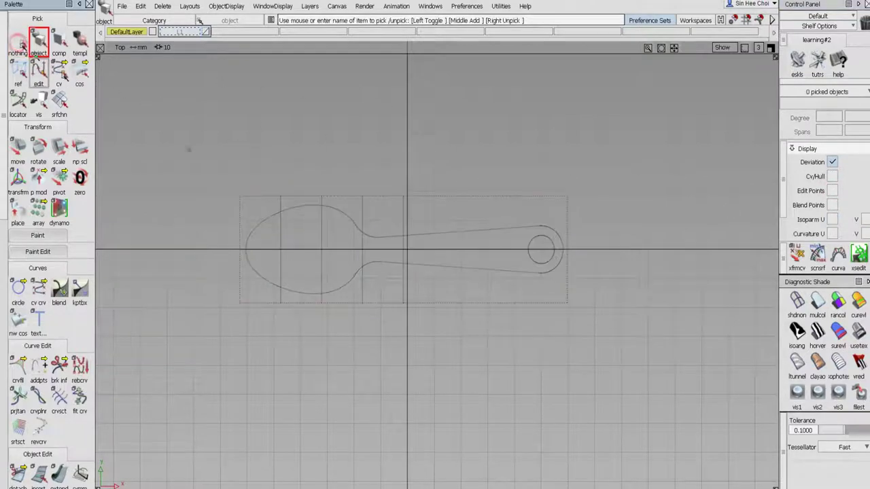
{"action": "right_click_drag", "start_coordinate": [306, 259], "coordinate": [381, 221], "text": "alt+shift"}
{"action": "middle_click_drag", "start_coordinate": [325, 213], "coordinate": [540, 248], "text": "alt+shift"}
{"action": "right_click_drag", "start_coordinate": [467, 228], "coordinate": [443, 265], "text": "alt+shift"}
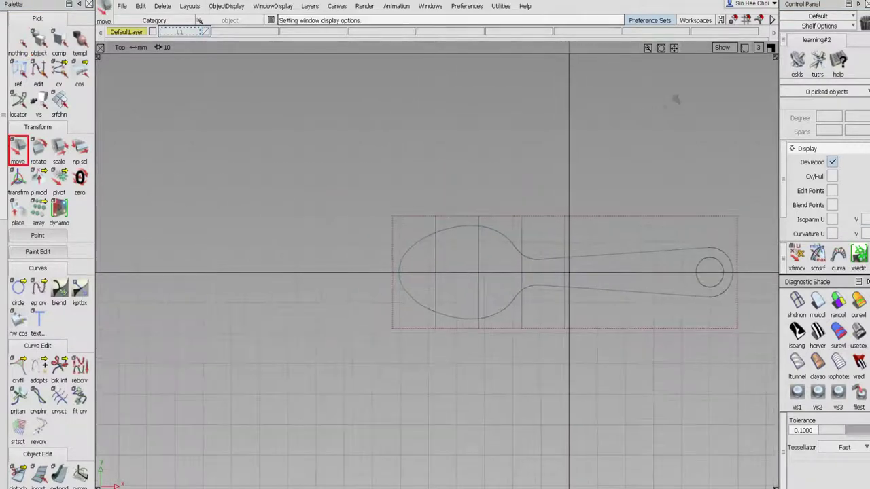
{"action": "left_click", "coordinate": [38, 289]}
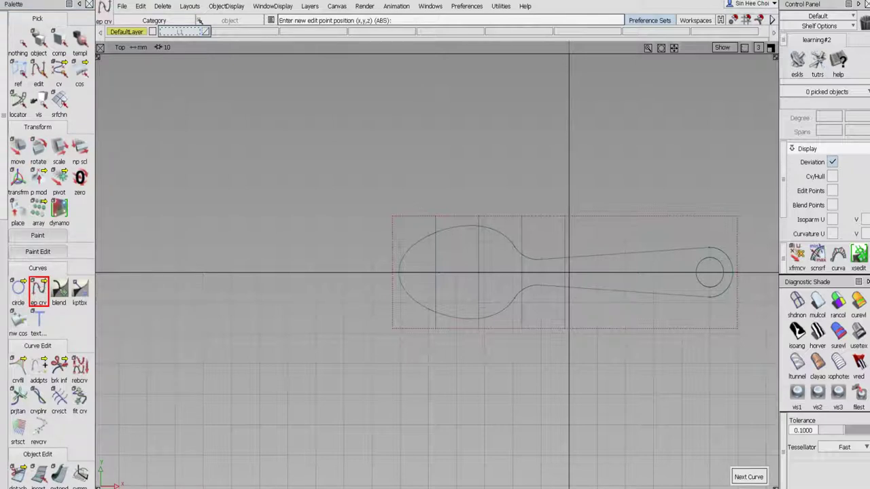
{"action": "left_click", "coordinate": [145, 243]}
{"action": "left_click", "coordinate": [287, 214]}
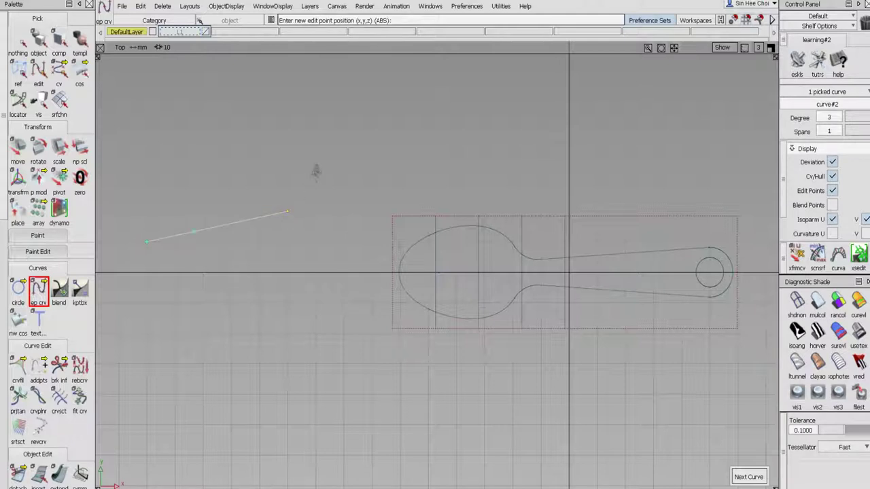
{"action": "right_click_drag", "start_coordinate": [314, 171], "coordinate": [293, 204], "text": "alt+shift"}
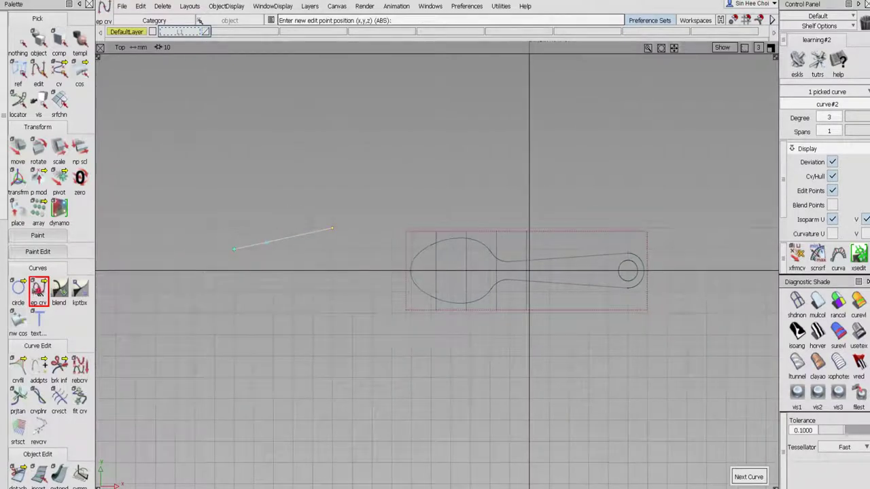
{"action": "left_click", "coordinate": [38, 291]}
{"action": "left_click", "coordinate": [329, 207]}
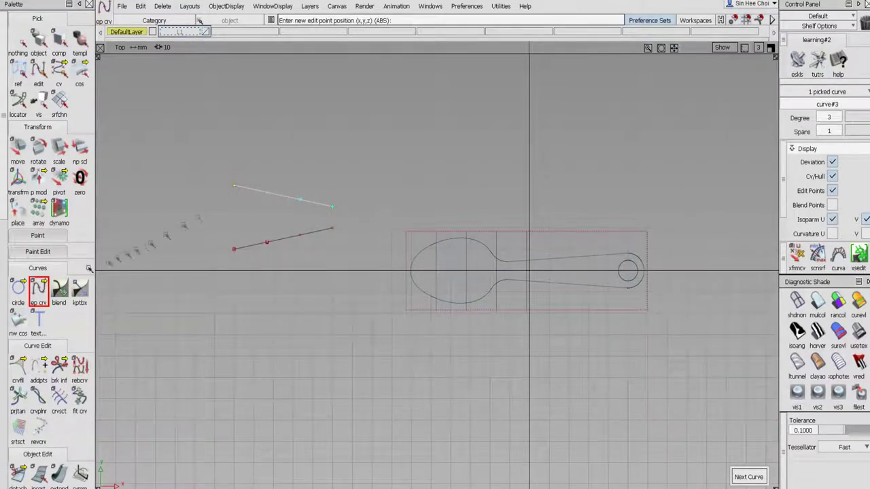
Draw a second converging pair of slanted edit-point curves above the first pair, with the uppermost curve's outer end at -150, 90.
{"action": "left_click", "coordinate": [39, 290]}
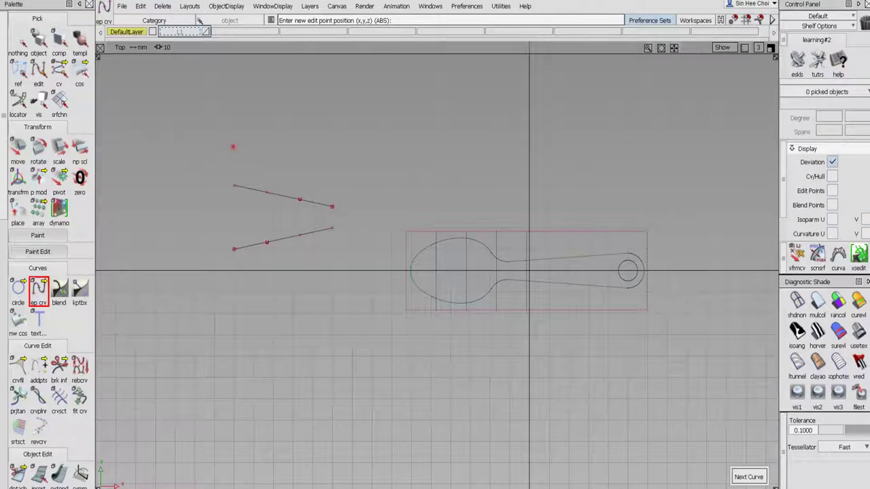
{"action": "left_click", "coordinate": [234, 145]}
{"action": "left_click", "coordinate": [333, 122]}
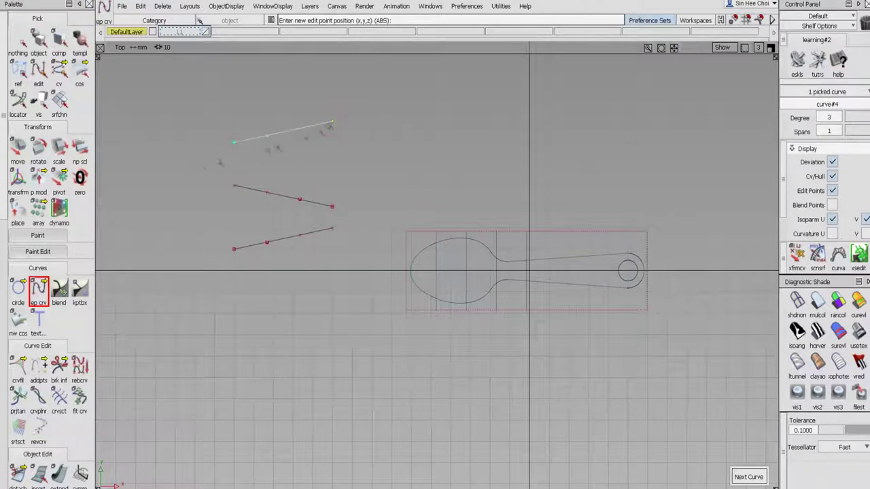
{"action": "left_click", "coordinate": [38, 292]}
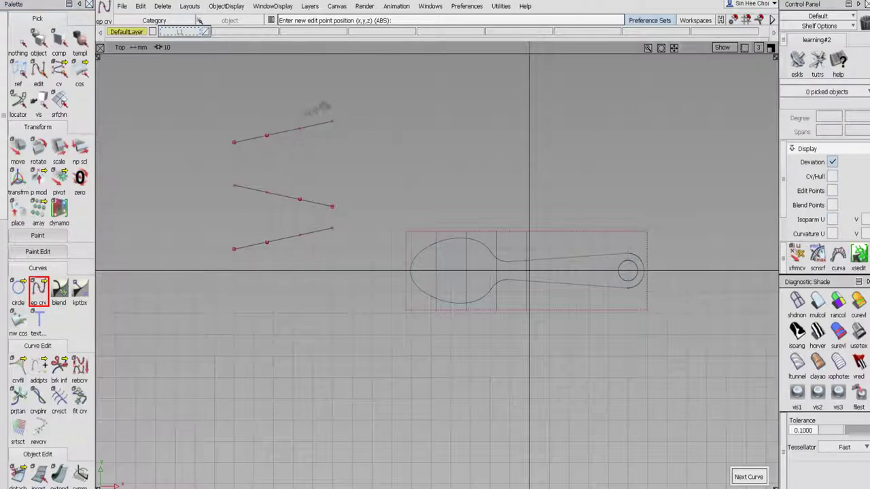
{"action": "left_click", "coordinate": [329, 101]}
{"action": "left_click", "coordinate": [253, 58]}
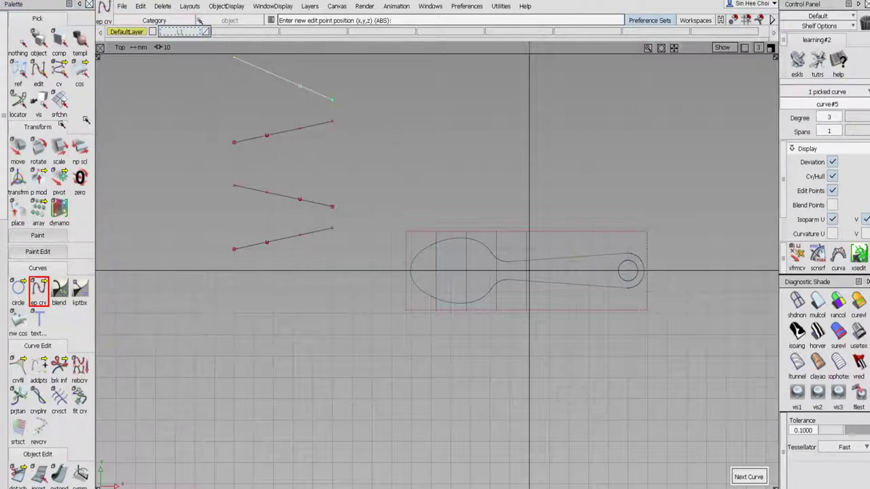
{"action": "left_click", "coordinate": [19, 149]}
{"action": "left_click", "coordinate": [233, 73]}
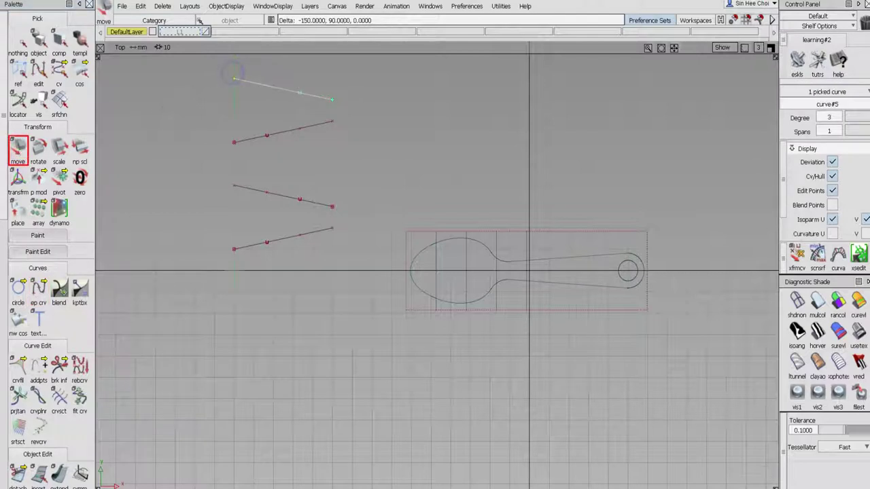
Draw a matching pair of slanted edit-point curves just below the horizontal axis, ending the first curve at -100, -20.
{"action": "left_click", "coordinate": [38, 289]}
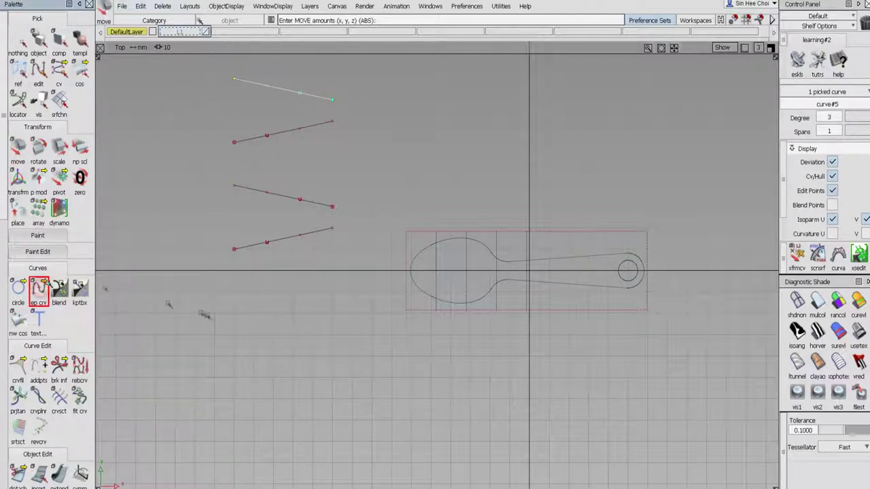
{"action": "left_click", "coordinate": [330, 313]}
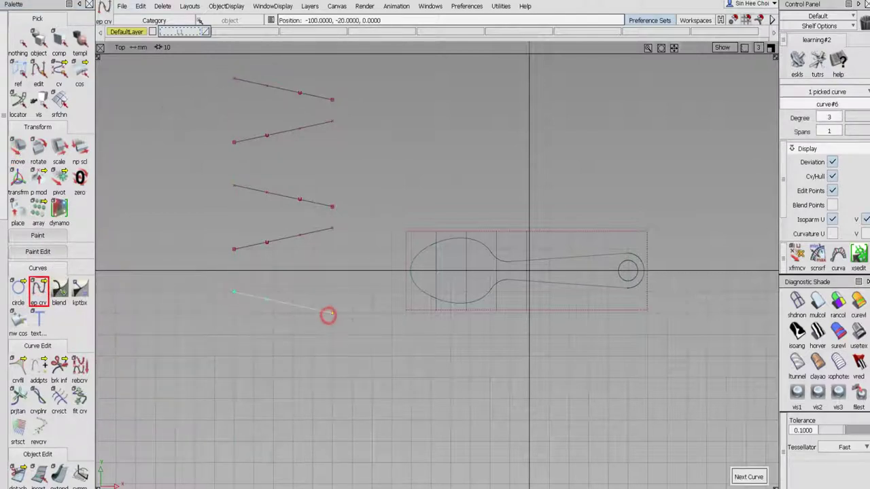
{"action": "left_click", "coordinate": [38, 291]}
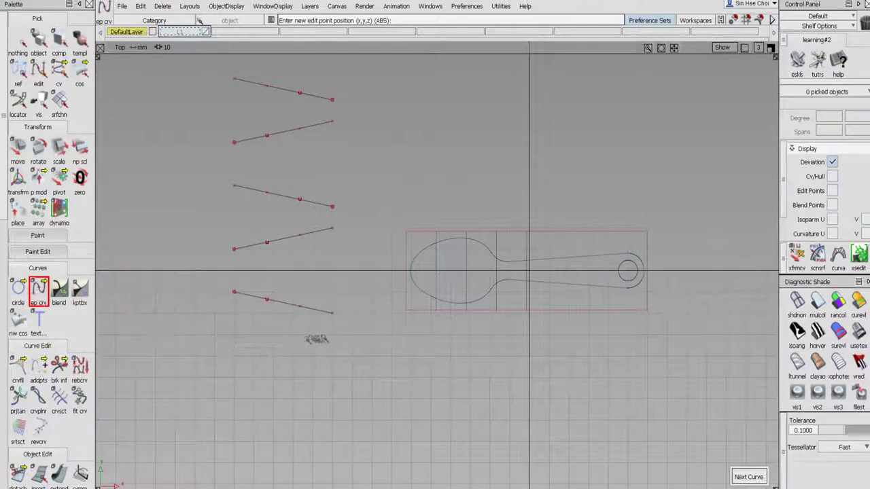
{"action": "left_click", "coordinate": [333, 336]}
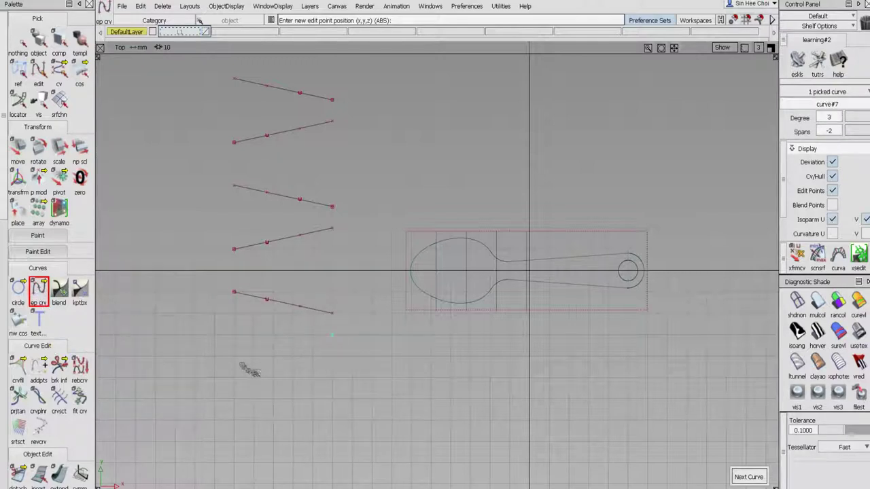
{"action": "left_click", "coordinate": [235, 359]}
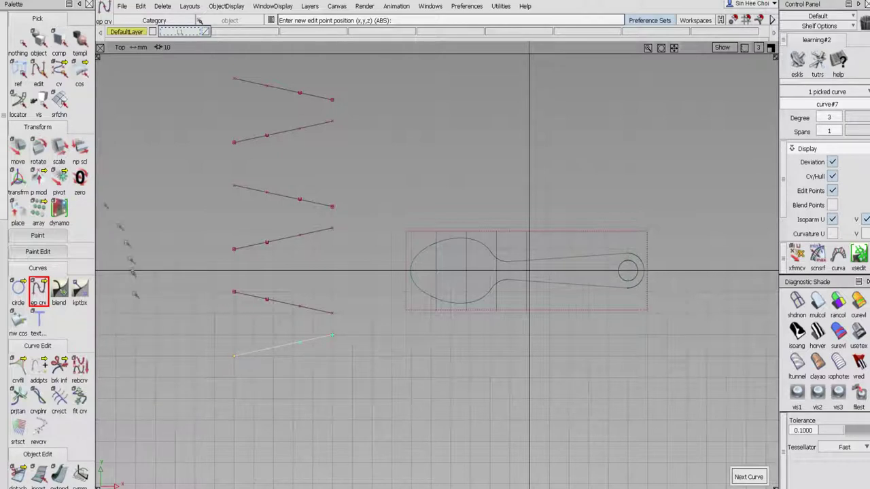
Draw the fourth converging pair of slanted edit-point curves below the others, aligned with their ends.
{"action": "left_click", "coordinate": [39, 291]}
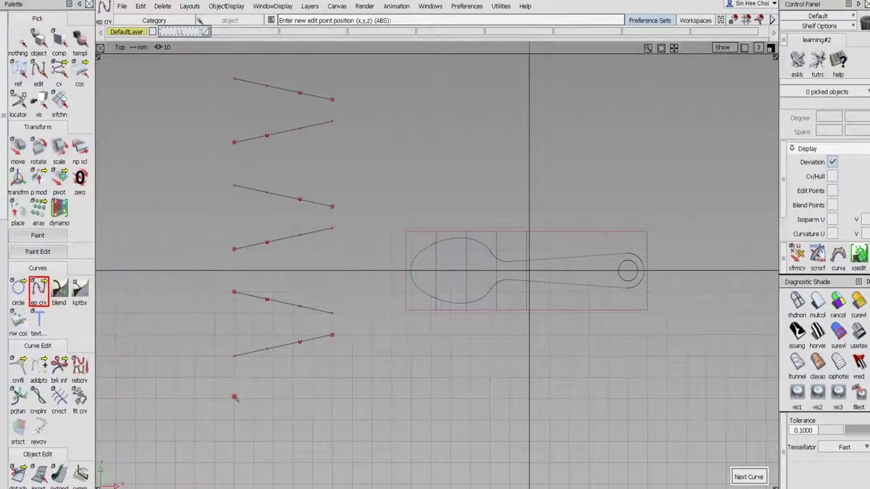
{"action": "left_click", "coordinate": [234, 398]}
{"action": "left_click", "coordinate": [332, 420]}
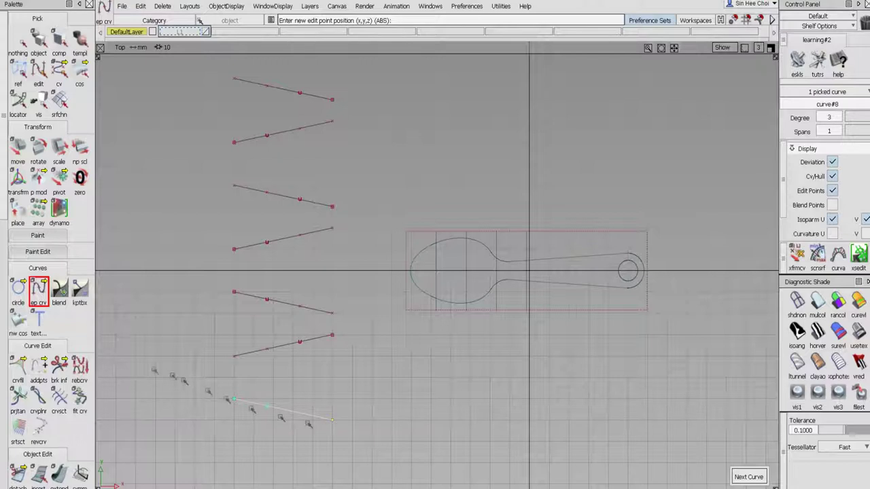
{"action": "left_click", "coordinate": [41, 289]}
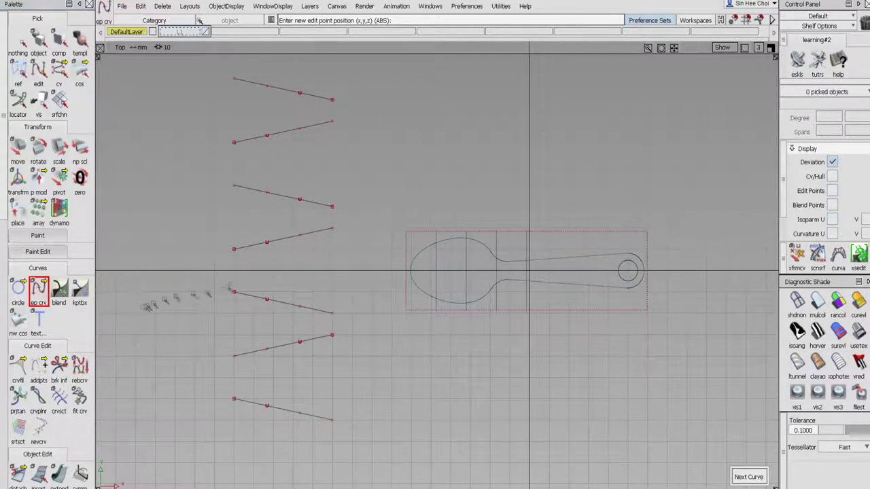
{"action": "left_click", "coordinate": [332, 441]}
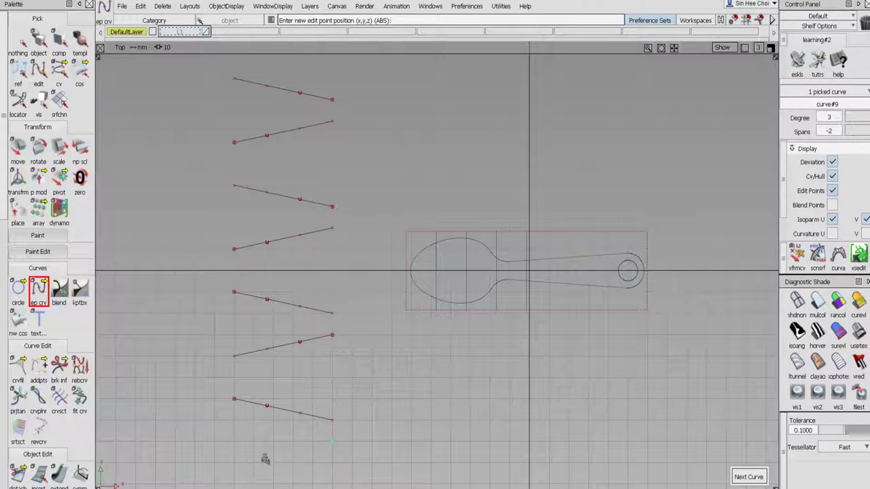
{"action": "left_click", "coordinate": [235, 465]}
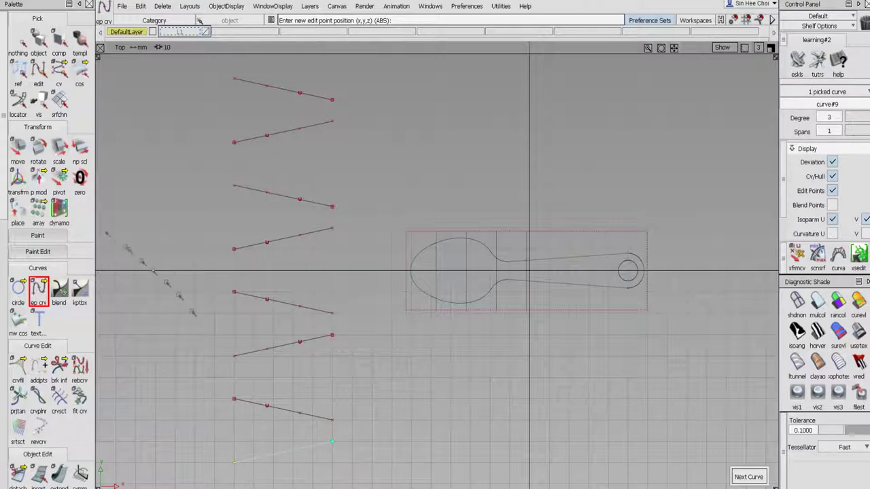
Group all eight slanted curves and place the group's pivot on the horizontal axis at their outer ends.
{"action": "left_click", "coordinate": [36, 42]}
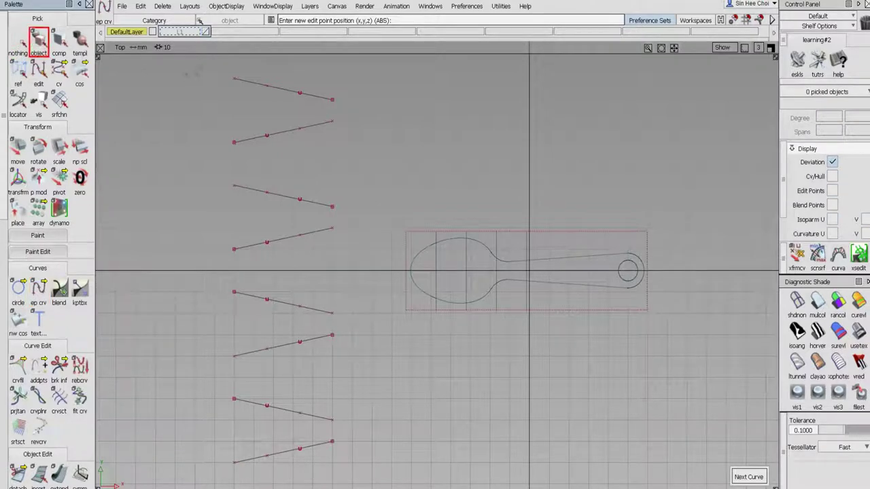
{"action": "left_click_drag", "start_coordinate": [208, 66], "coordinate": [354, 477]}
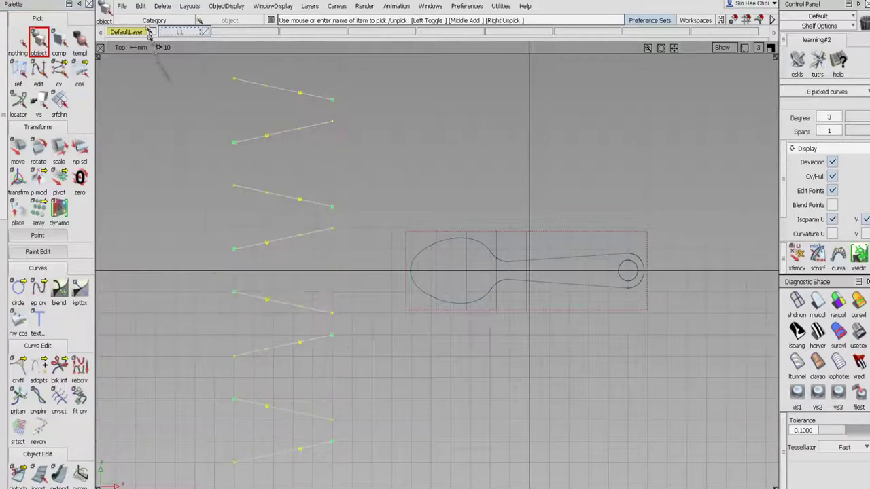
{"action": "left_click", "coordinate": [140, 6]}
{"action": "left_click", "coordinate": [158, 184]}
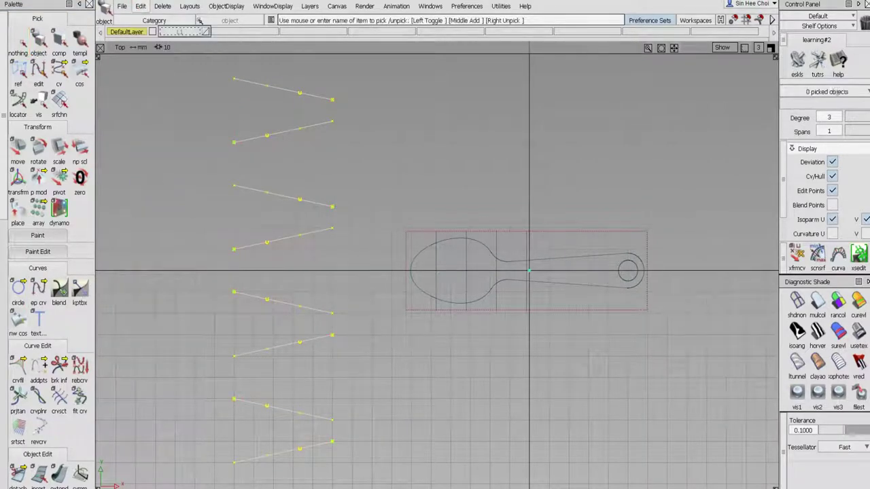
{"action": "left_click", "coordinate": [59, 181]}
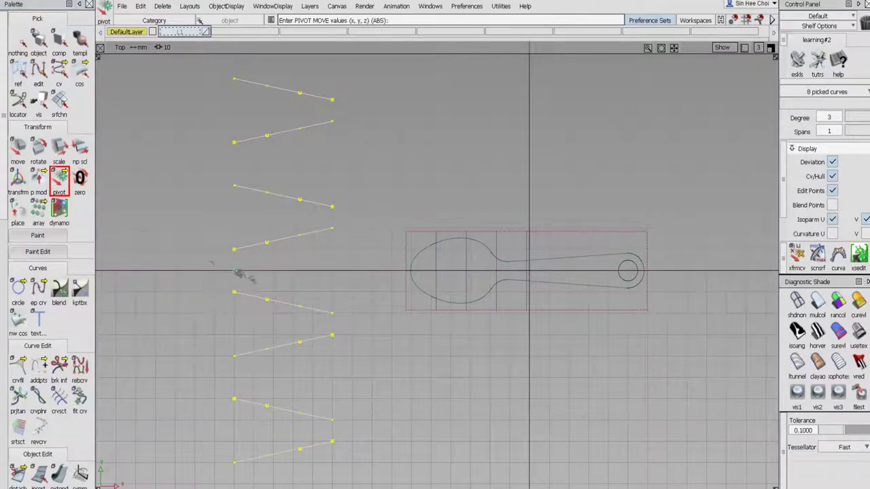
Compress the curve group vertically with non-proportional scale and move it so its outer ends sit just outside the bowl tip.
{"action": "left_click", "coordinate": [80, 146]}
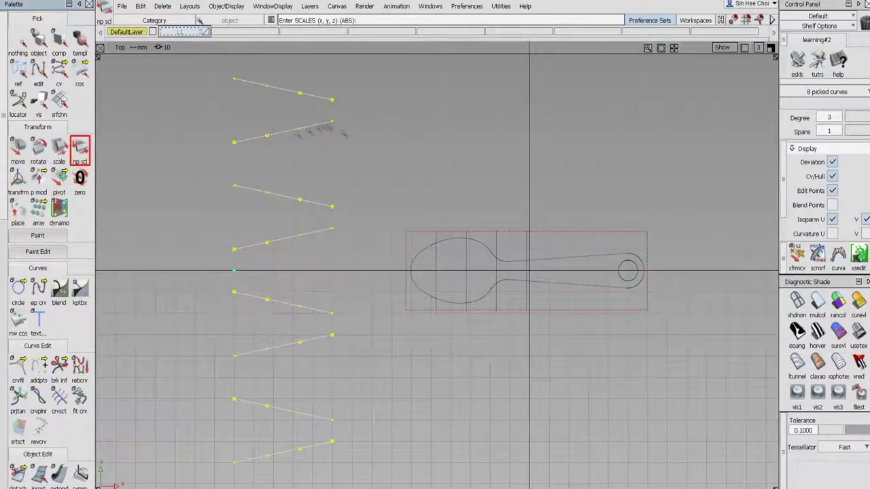
{"action": "left_click_drag", "start_coordinate": [340, 139], "coordinate": [301, 417]}
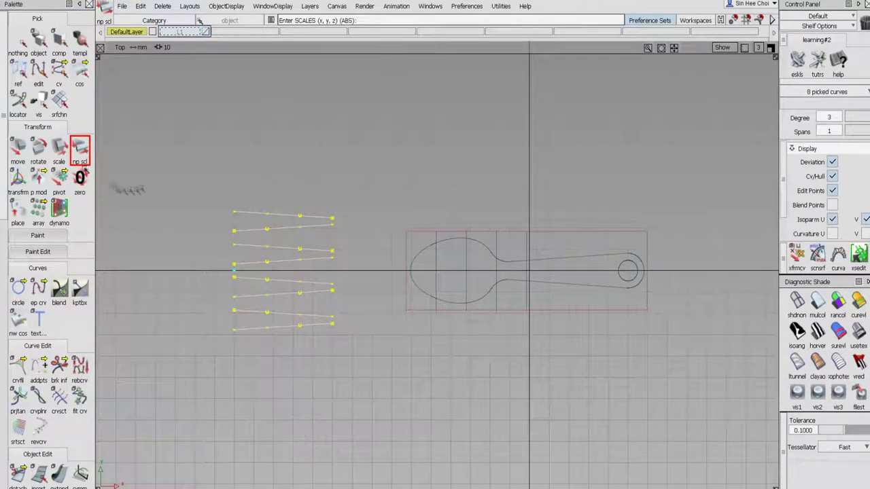
{"action": "left_click", "coordinate": [16, 148]}
{"action": "left_click_drag", "start_coordinate": [120, 140], "coordinate": [294, 158]}
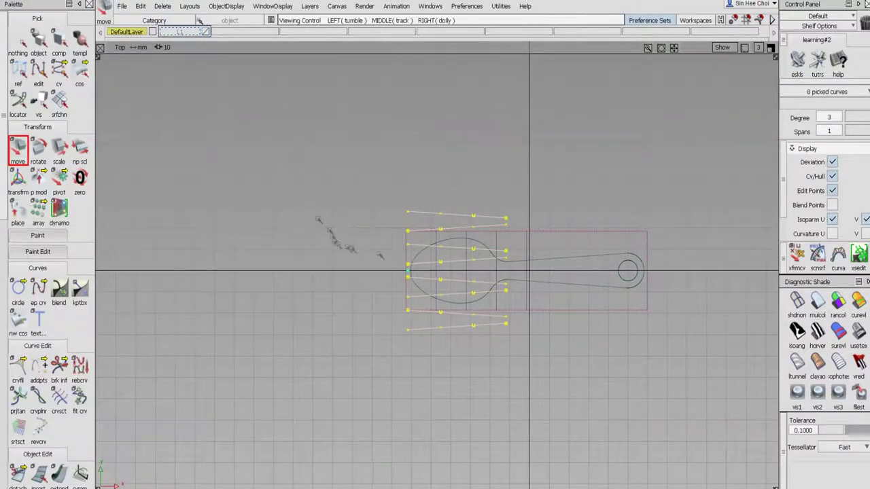
{"action": "right_click_drag", "start_coordinate": [378, 254], "coordinate": [503, 79], "text": "alt+shift"}
{"action": "left_click_drag", "start_coordinate": [173, 175], "coordinate": [178, 182]}
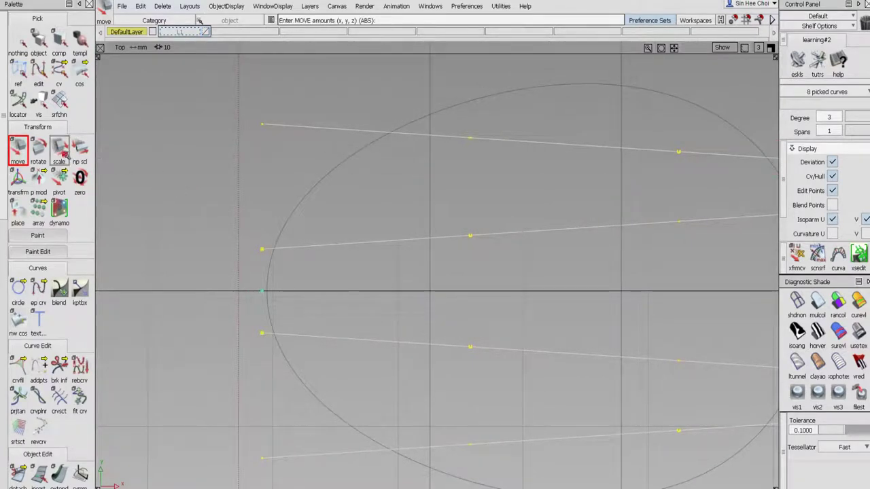
Scale the curve group down proportionally to about 6.7 by 7.4 mm at the bowl tip.
{"action": "left_click", "coordinate": [59, 153]}
{"action": "left_click_drag", "start_coordinate": [180, 137], "coordinate": [0, 480]}
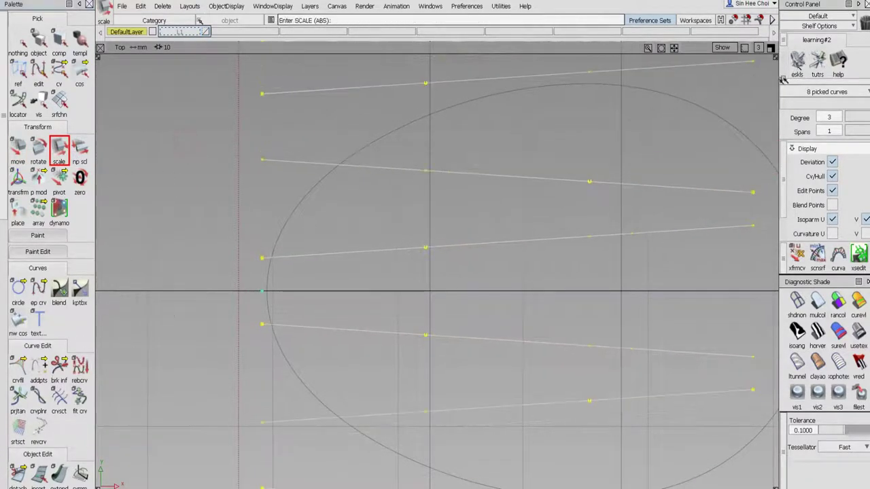
{"action": "left_click_drag", "start_coordinate": [713, 111], "coordinate": [145, 272]}
{"action": "right_click_drag", "start_coordinate": [549, 215], "coordinate": [517, 263], "text": "alt+shift"}
{"action": "left_click_drag", "start_coordinate": [576, 95], "coordinate": [372, 339]}
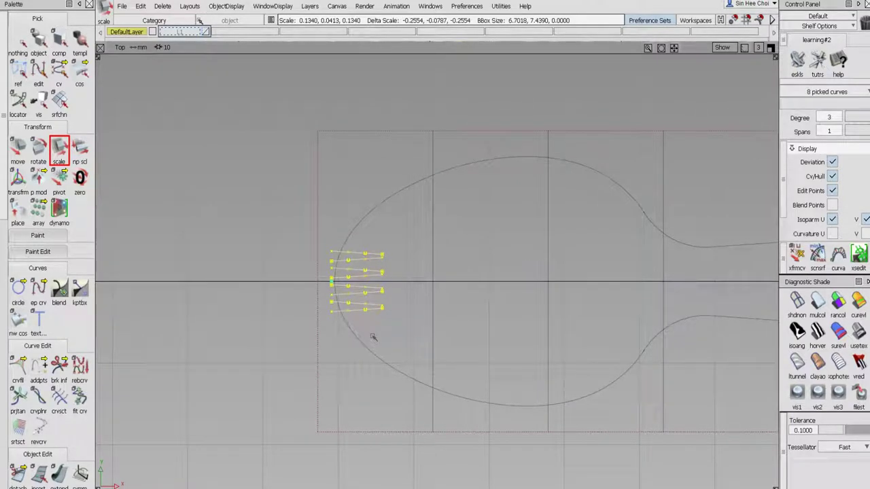
{"action": "mouse_move", "coordinate": [372, 337]}
{"action": "left_mouse_down"}
{"action": "mouse_move", "coordinate": [372, 345]}
{"action": "mouse_move", "coordinate": [371, 336]}
{"action": "left_mouse_up"}
Stretch the curve group slightly in the vertical direction with non-proportional scale.
{"action": "right_click_drag", "start_coordinate": [379, 311], "coordinate": [411, 215], "text": "alt+shift"}
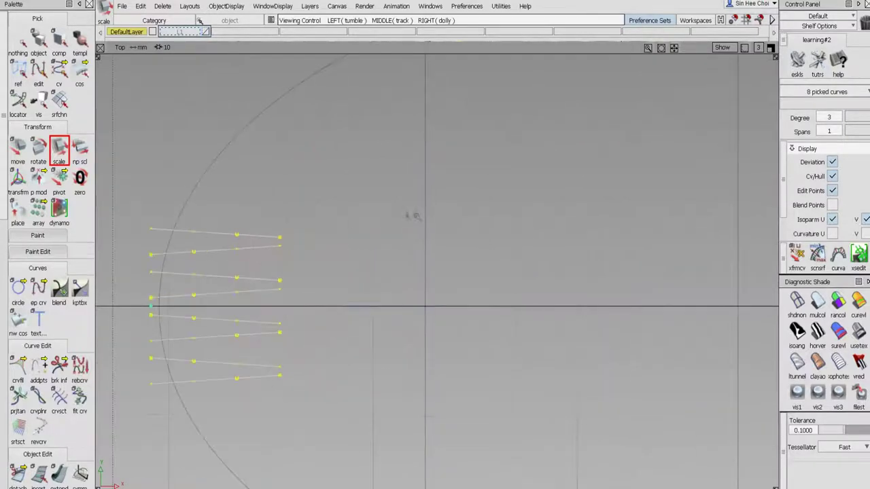
{"action": "middle_click_drag", "start_coordinate": [346, 228], "coordinate": [477, 223], "text": "alt+shift"}
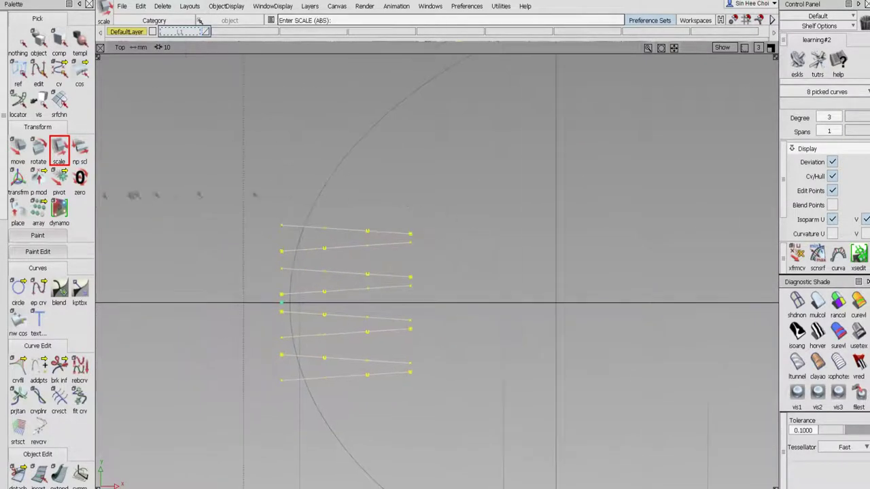
{"action": "left_click", "coordinate": [80, 151]}
{"action": "right_click_drag", "start_coordinate": [156, 202], "coordinate": [167, 158]}
{"action": "right_click_drag", "start_coordinate": [381, 170], "coordinate": [267, 291], "text": "alt+shift"}
{"action": "middle_click_drag", "start_coordinate": [243, 321], "coordinate": [249, 303]}
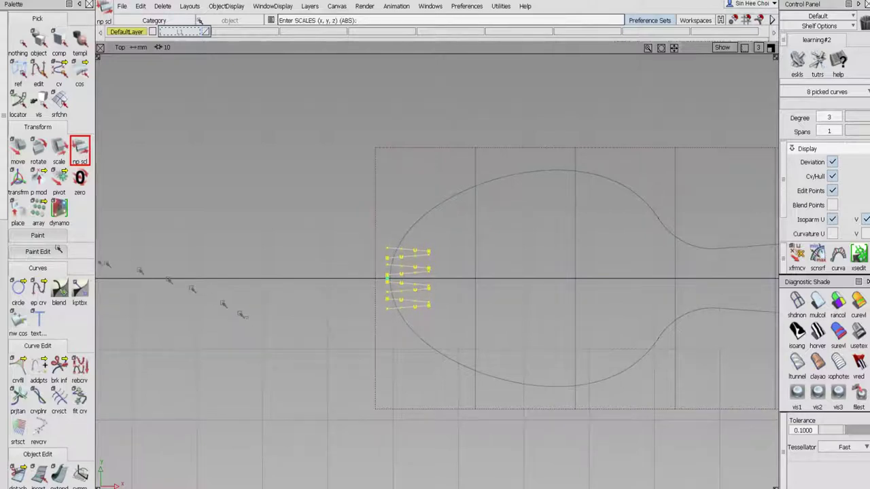
Move the slanted curve group slightly toward the bowl so its outer ends sit only just outside the bowl tip.
{"action": "left_click", "coordinate": [17, 147]}
{"action": "right_click_drag", "start_coordinate": [361, 332], "coordinate": [367, 264], "text": "alt+shift"}
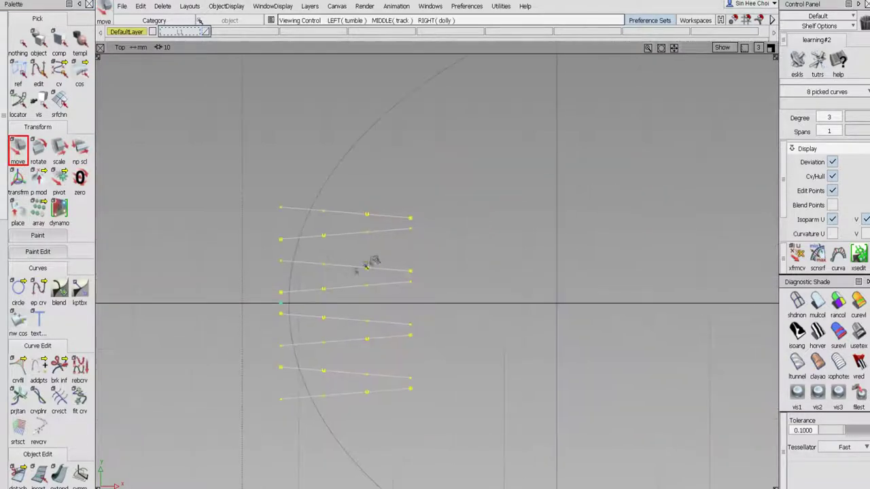
{"action": "middle_click_drag", "start_coordinate": [204, 269], "coordinate": [214, 267]}
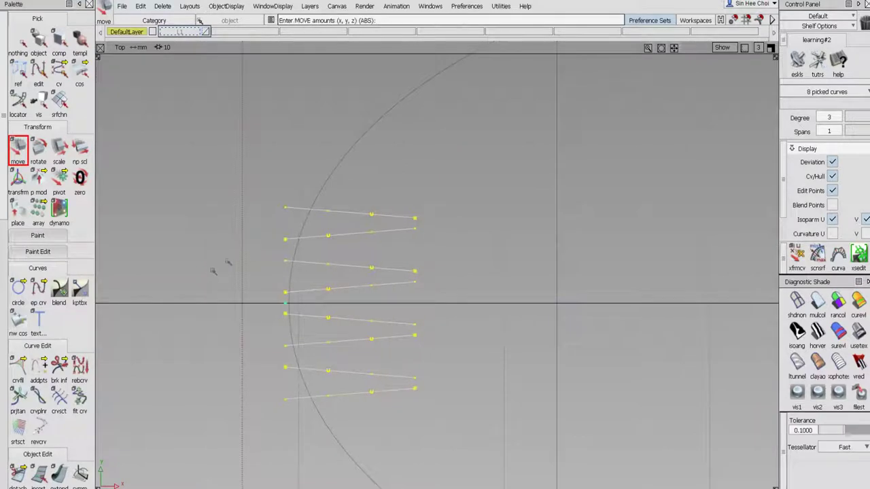
{"action": "right_click_drag", "start_coordinate": [363, 231], "coordinate": [429, 351], "text": "alt+shift"}
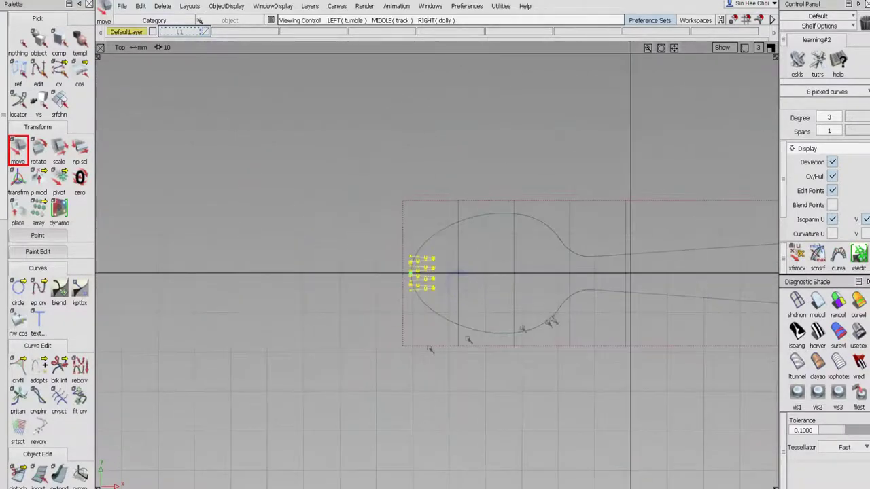
{"action": "middle_click_drag", "start_coordinate": [552, 321], "coordinate": [431, 317], "text": "alt+shift"}
{"action": "right_click_drag", "start_coordinate": [438, 312], "coordinate": [476, 250], "text": "alt+shift"}
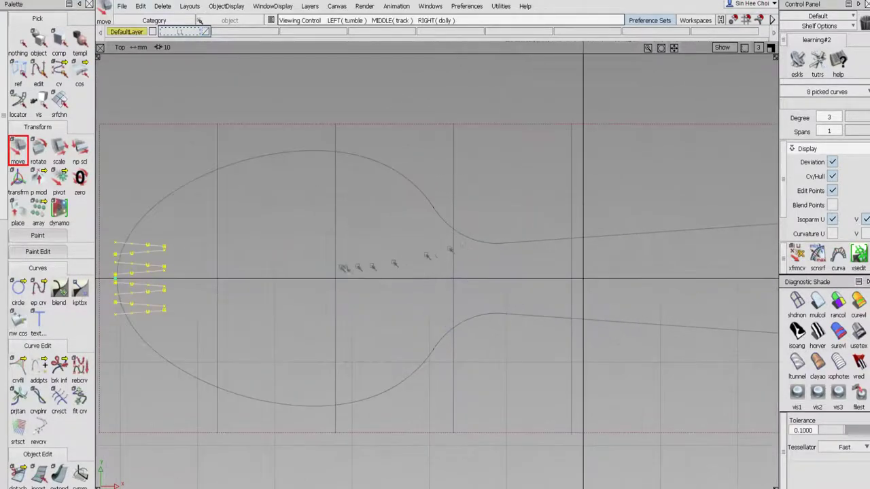
{"action": "middle_click_drag", "start_coordinate": [344, 268], "coordinate": [439, 265], "text": "alt+shift"}
{"action": "right_click_drag", "start_coordinate": [385, 271], "coordinate": [389, 214], "text": "alt+shift"}
{"action": "middle_click_drag", "start_coordinate": [238, 218], "coordinate": [359, 225], "text": "alt+shift"}
{"action": "right_click_drag", "start_coordinate": [359, 225], "coordinate": [467, 235], "text": "alt+shift"}
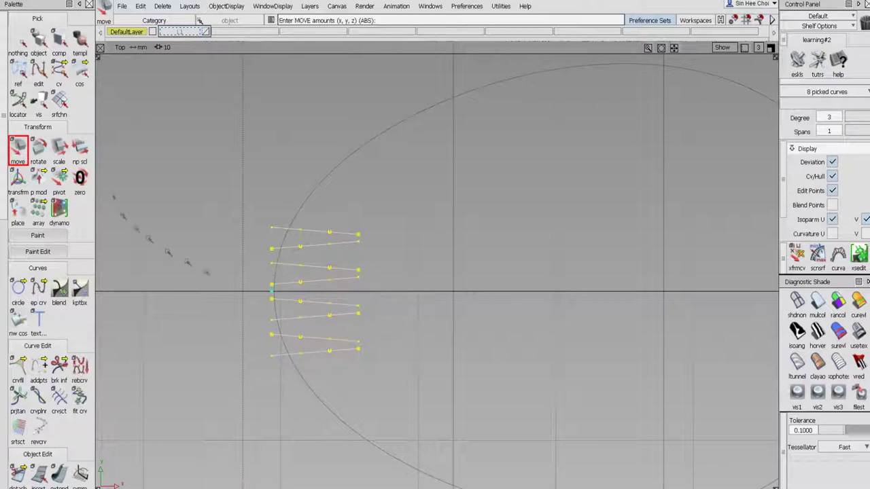
Stretch the eight slanted curves a little more vertically with non-proportional scale, keeping their length, and clear the selection.
{"action": "left_click", "coordinate": [79, 150]}
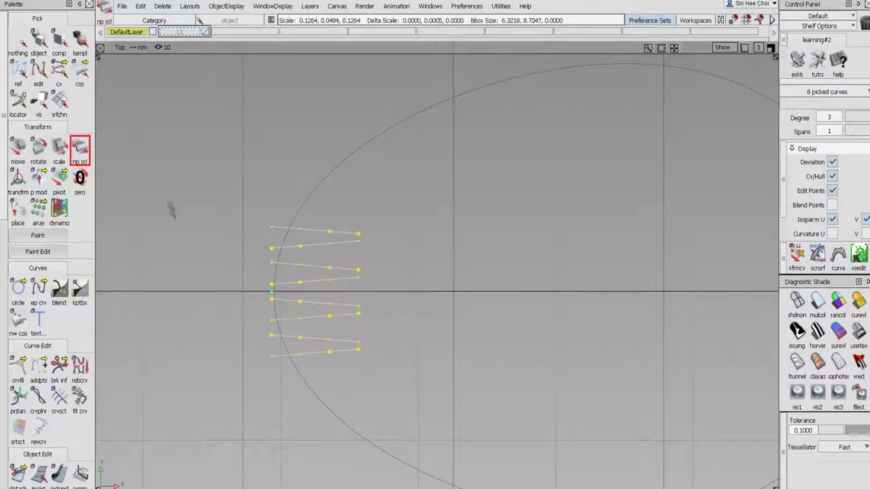
{"action": "middle_click_drag", "start_coordinate": [171, 211], "coordinate": [173, 208]}
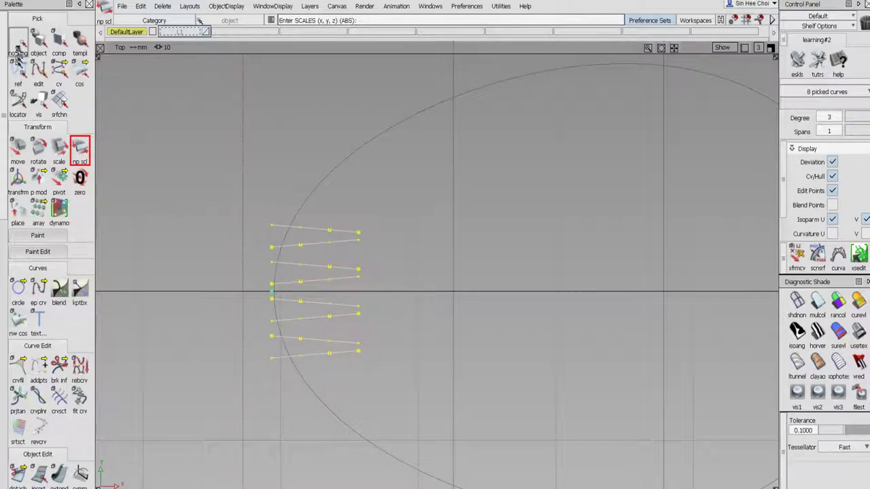
{"action": "left_click", "coordinate": [17, 39]}
Draw four short edit point curves, each joining the inner ends of one pair of slanted curves, and clear the selection.
{"action": "left_click", "coordinate": [39, 288]}
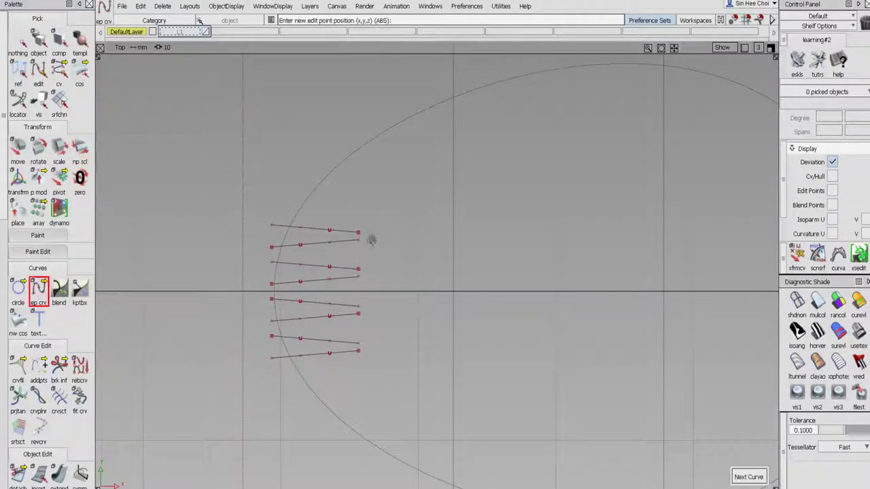
{"action": "left_click", "coordinate": [369, 230]}
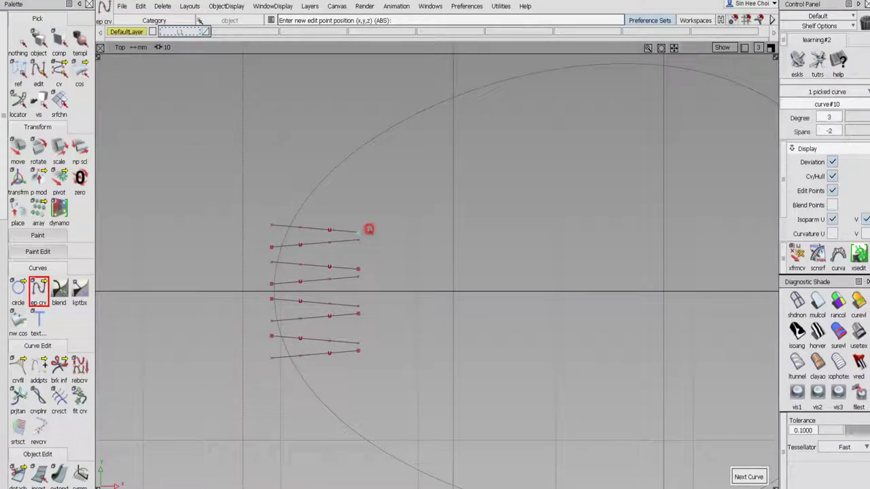
{"action": "left_click", "coordinate": [369, 269]}
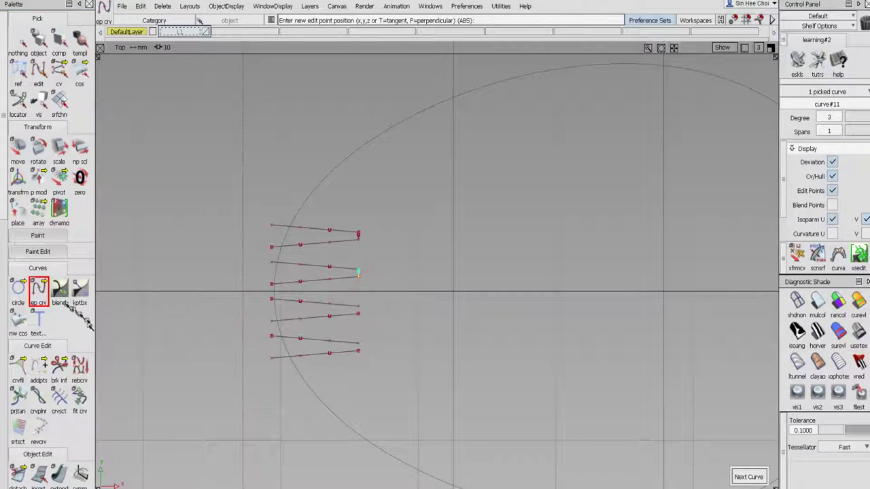
{"action": "left_click", "coordinate": [40, 295]}
{"action": "left_click", "coordinate": [365, 305]}
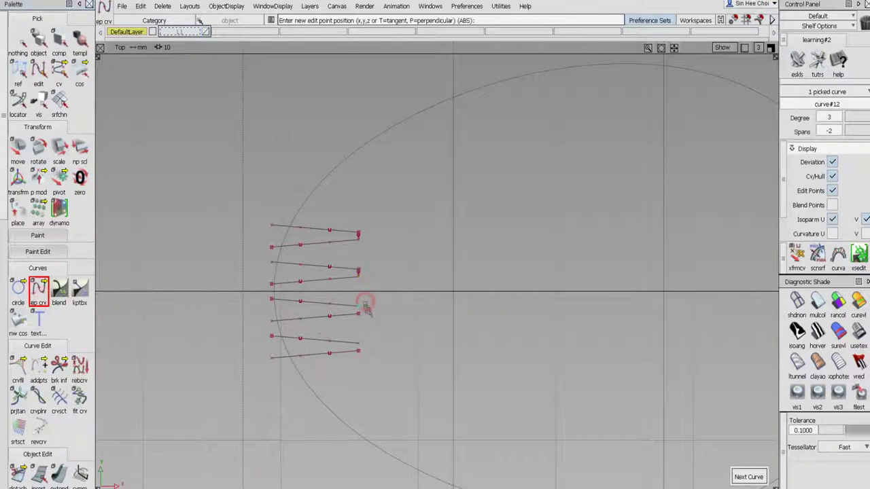
{"action": "left_click", "coordinate": [40, 295]}
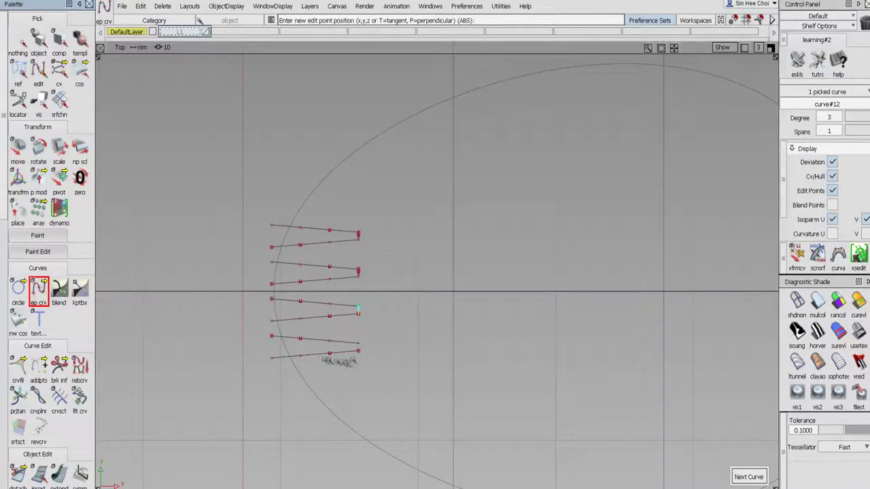
{"action": "left_click", "coordinate": [359, 349]}
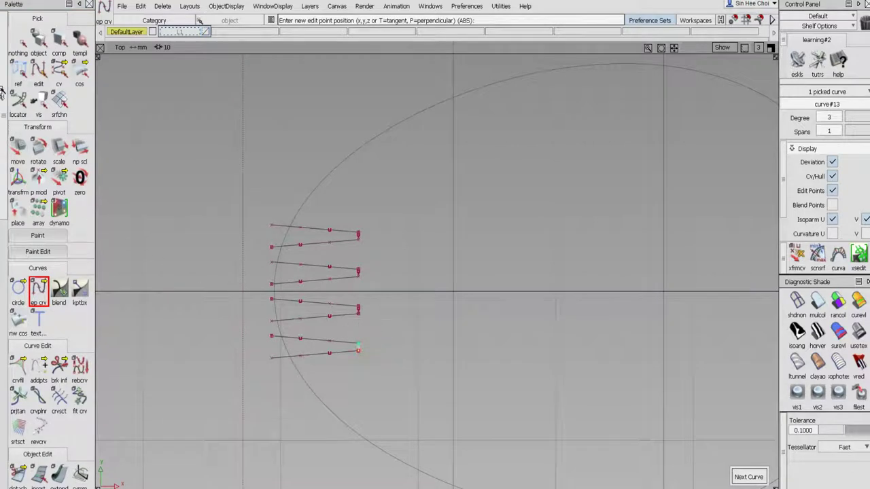
{"action": "left_click", "coordinate": [18, 44]}
Set up the Align 2008 tool to modify the first object with Tangent continuity.
{"action": "left_click", "coordinate": [355, 292], "text": "alt+shift"}
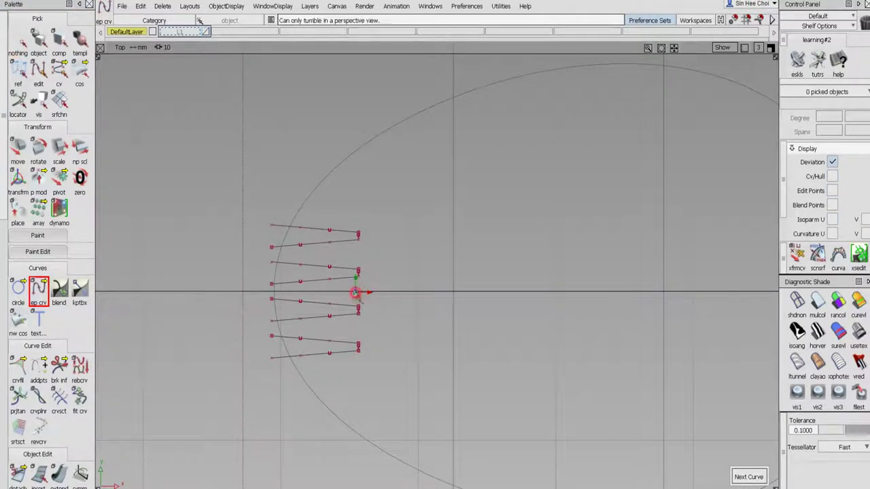
{"action": "mouse_move", "coordinate": [408, 343]}
{"action": "right_mouse_down", "text": "alt+shift"}
{"action": "mouse_move", "coordinate": [456, 293]}
{"action": "mouse_move", "coordinate": [478, 244]}
{"action": "right_mouse_up", "text": "alt+shift"}
{"action": "middle_click_drag", "start_coordinate": [386, 306], "coordinate": [403, 292], "text": "alt+shift"}
{"action": "scroll", "coordinate": [7, 367], "scroll_direction": "down", "scroll_amount": 8}
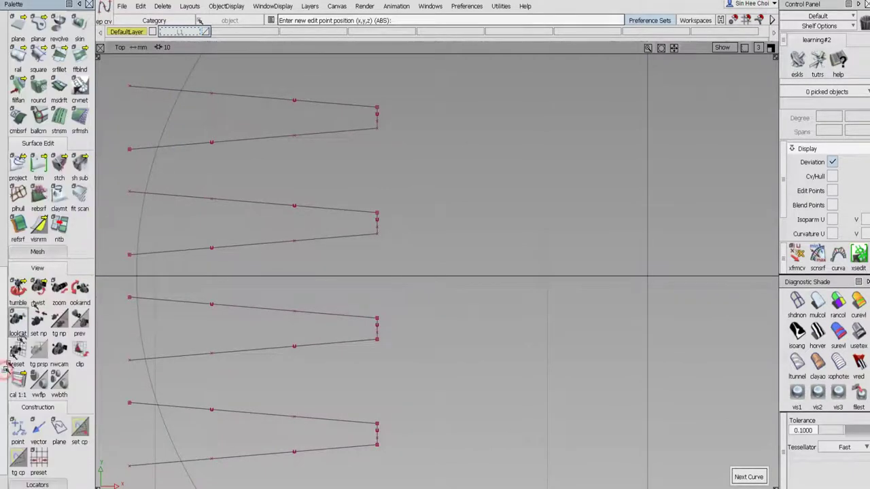
{"action": "scroll", "coordinate": [25, 90], "scroll_direction": "up", "scroll_amount": 1}
{"action": "scroll", "coordinate": [24, 90], "scroll_direction": "up", "scroll_amount": 2}
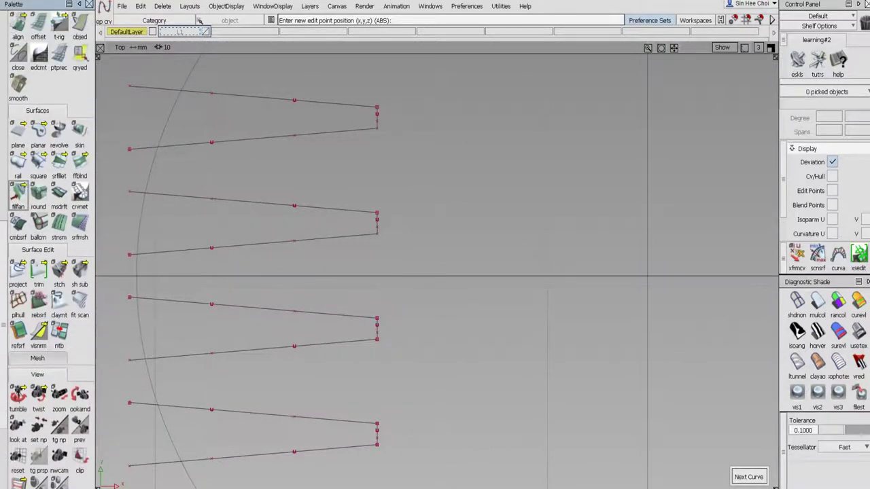
{"action": "scroll", "coordinate": [21, 75], "scroll_direction": "up", "scroll_amount": 1}
{"action": "left_click", "coordinate": [18, 59]}
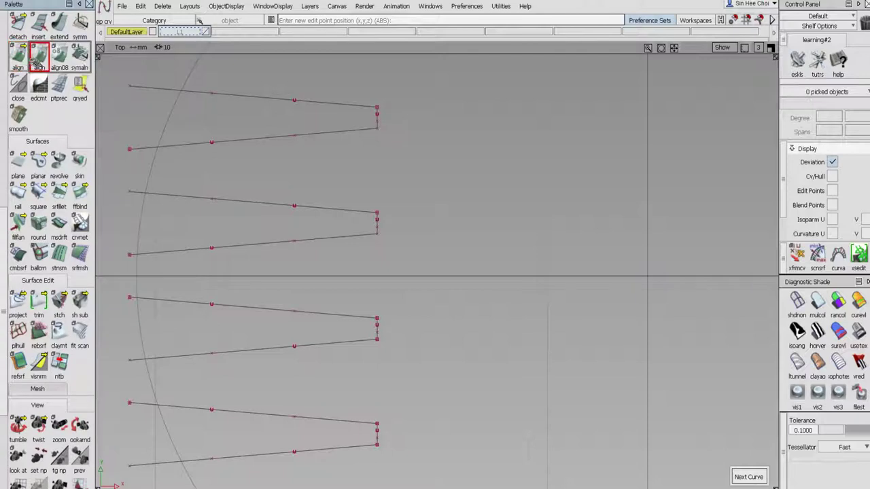
{"action": "double_click", "coordinate": [19, 58]}
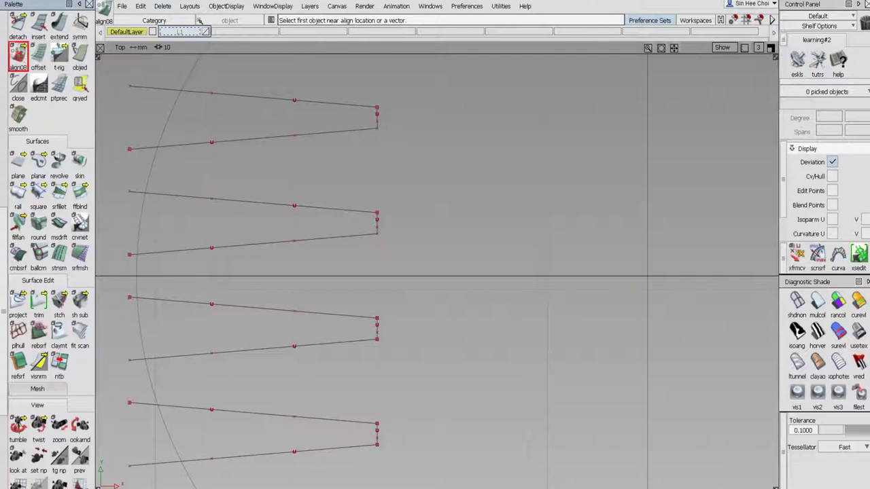
{"action": "left_click", "coordinate": [197, 233]}
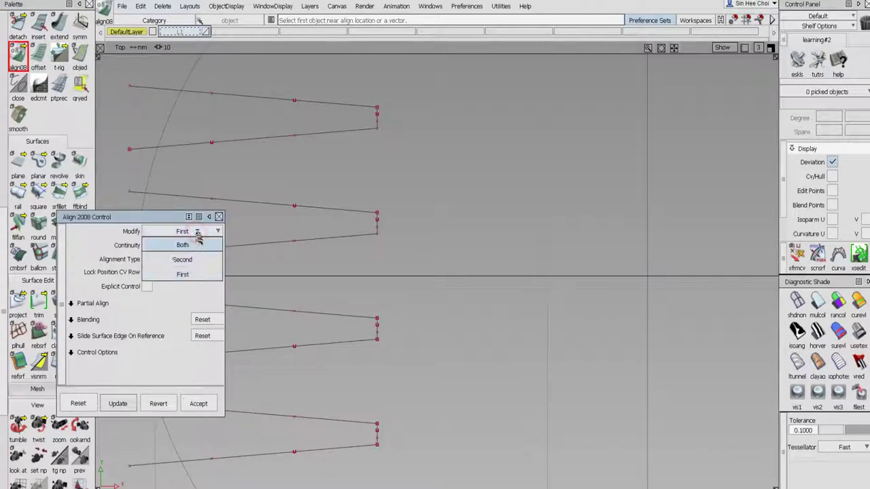
{"action": "left_click", "coordinate": [197, 272]}
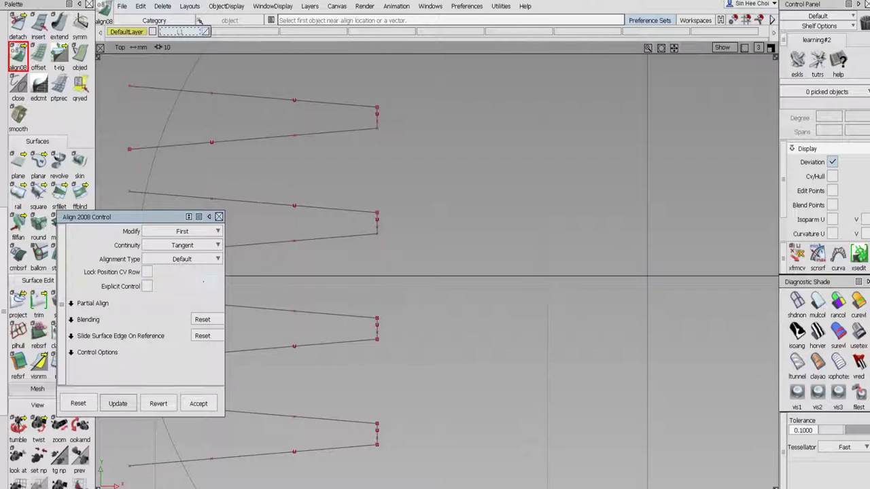
{"action": "left_click", "coordinate": [194, 246]}
{"action": "left_click", "coordinate": [194, 274]}
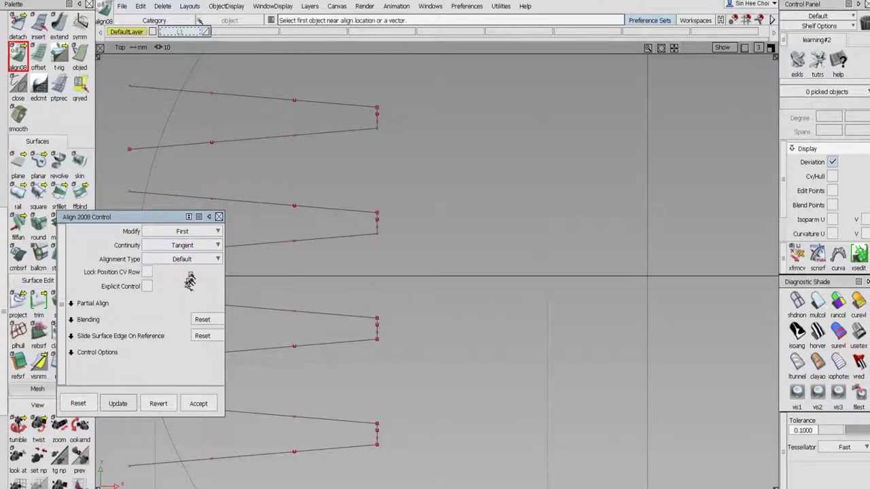
{"action": "left_click", "coordinate": [199, 403]}
Align both ends of the short connecting curves in the upper two slots tangent to their adjoining slanted curves.
{"action": "left_click", "coordinate": [378, 112]}
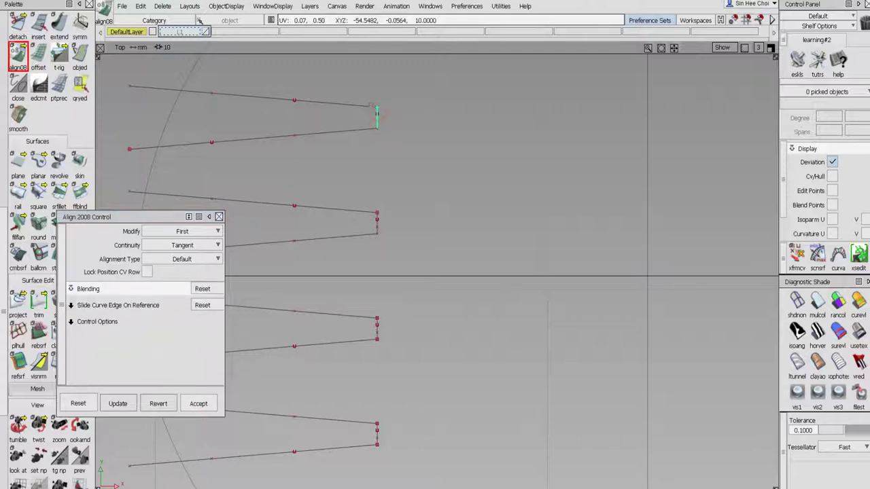
{"action": "left_click", "coordinate": [371, 107]}
{"action": "left_click", "coordinate": [378, 124]}
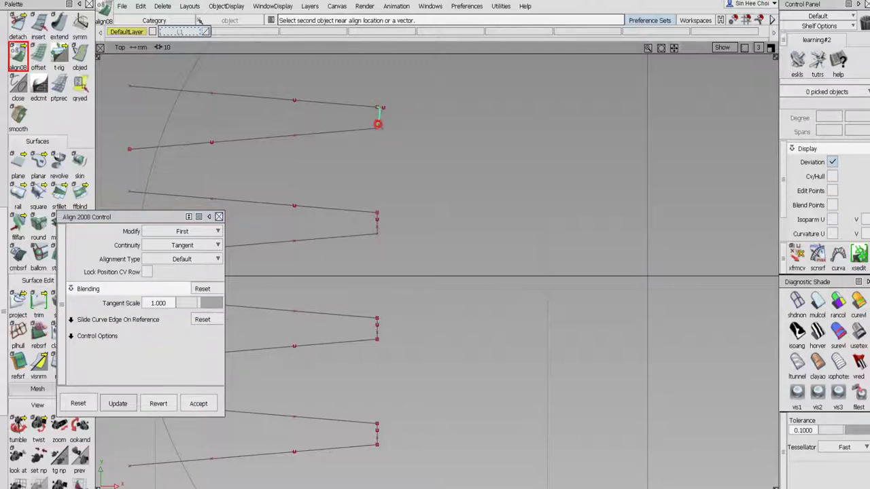
{"action": "left_click", "coordinate": [369, 130]}
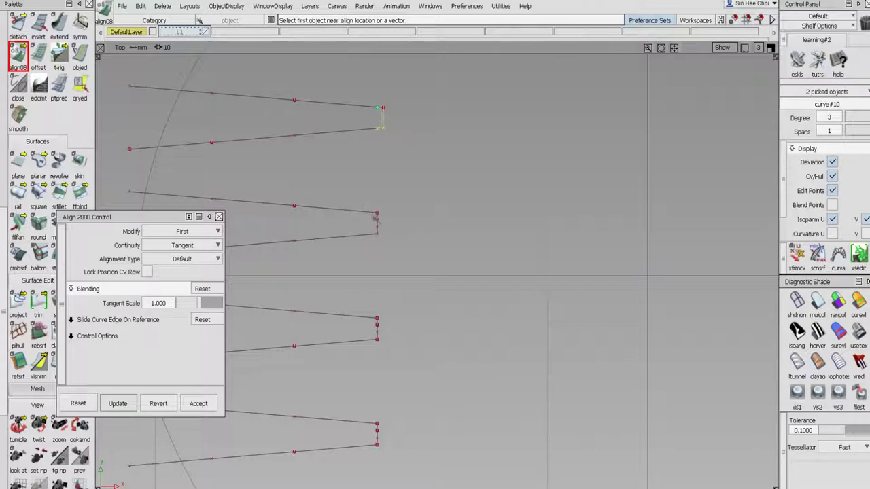
{"action": "left_click", "coordinate": [371, 213]}
{"action": "left_click", "coordinate": [378, 229]}
{"action": "left_click", "coordinate": [370, 236]}
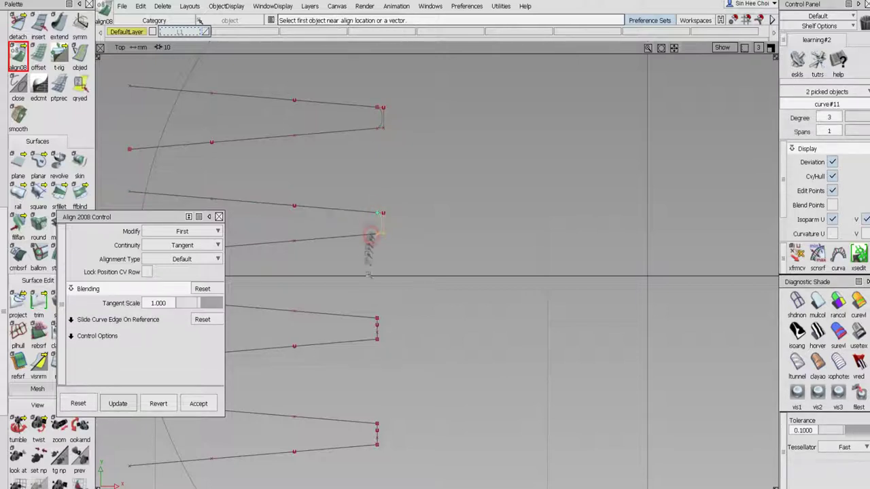
Align both ends of the short connecting curves in the lower two slots tangent to their adjoining slanted curves.
{"action": "left_click", "coordinate": [377, 324]}
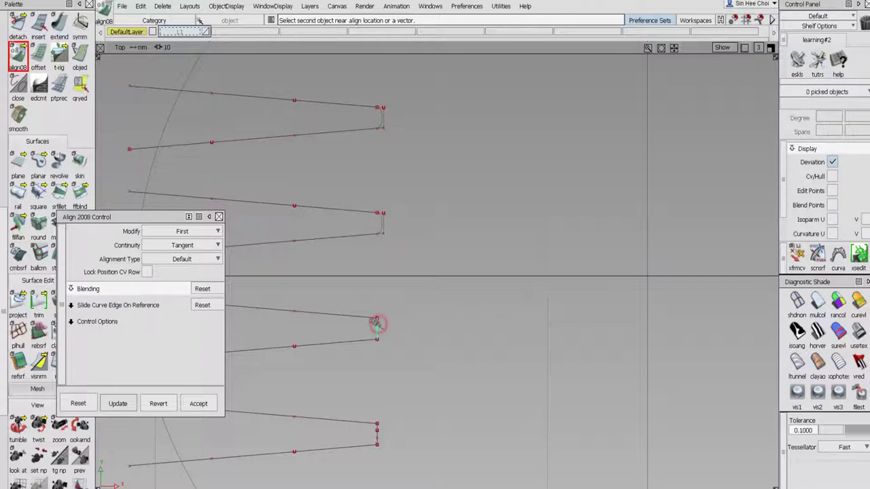
{"action": "left_click", "coordinate": [375, 339]}
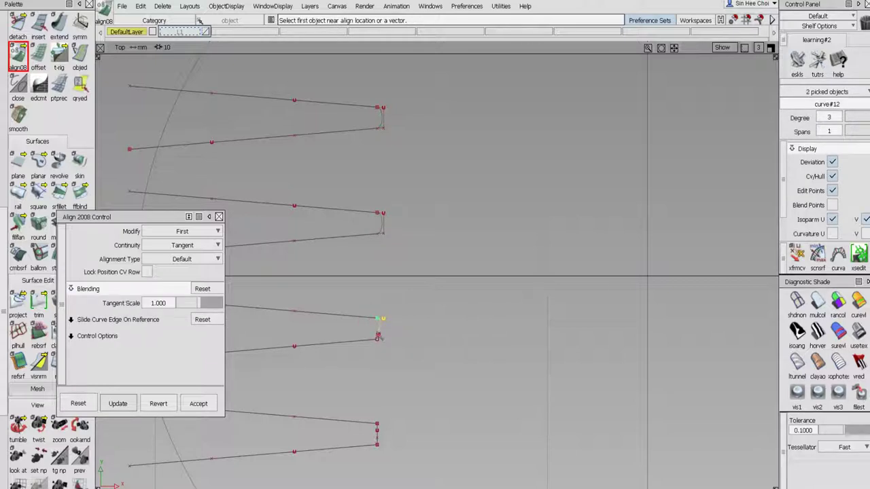
{"action": "left_click", "coordinate": [377, 333]}
{"action": "left_click", "coordinate": [369, 340]}
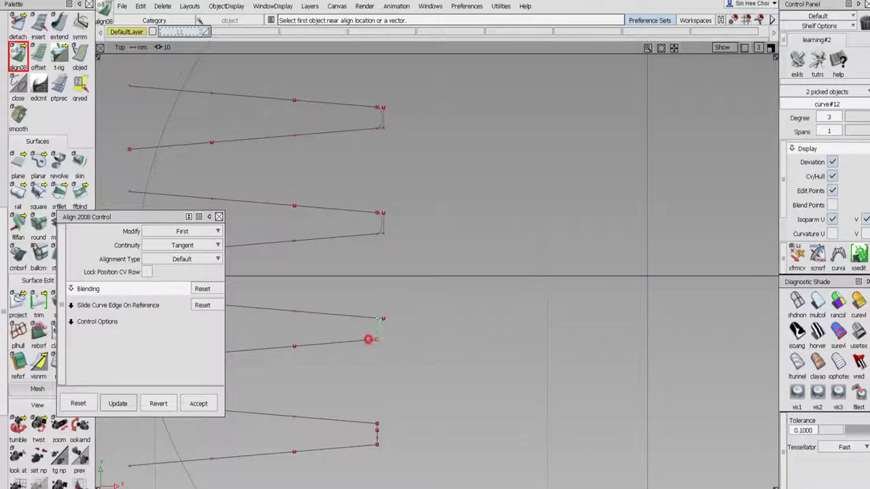
{"action": "left_click", "coordinate": [378, 428]}
{"action": "left_click", "coordinate": [376, 444]}
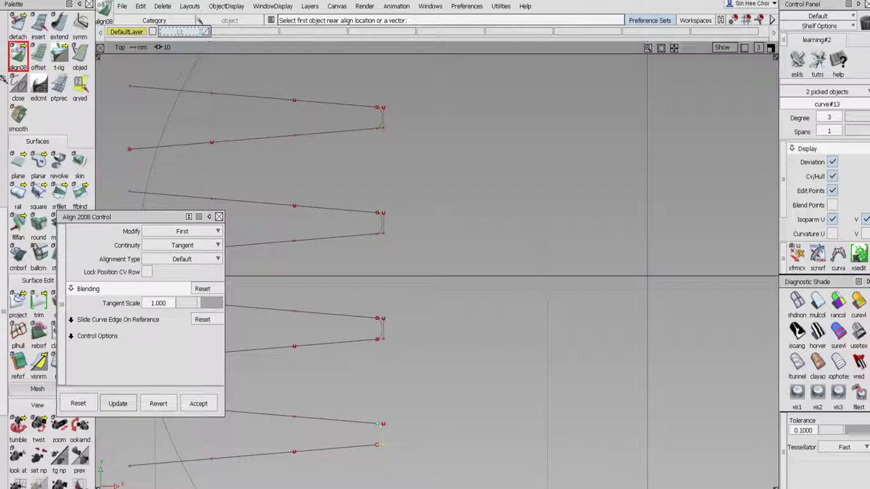
Select the middle CVs of all four connecting curves and move them horizontally away from the bowl tip to round the slot ends.
{"action": "scroll", "coordinate": [3, 78], "scroll_direction": "up", "scroll_amount": 10}
{"action": "left_click", "coordinate": [18, 42]}
{"action": "left_click", "coordinate": [59, 68]}
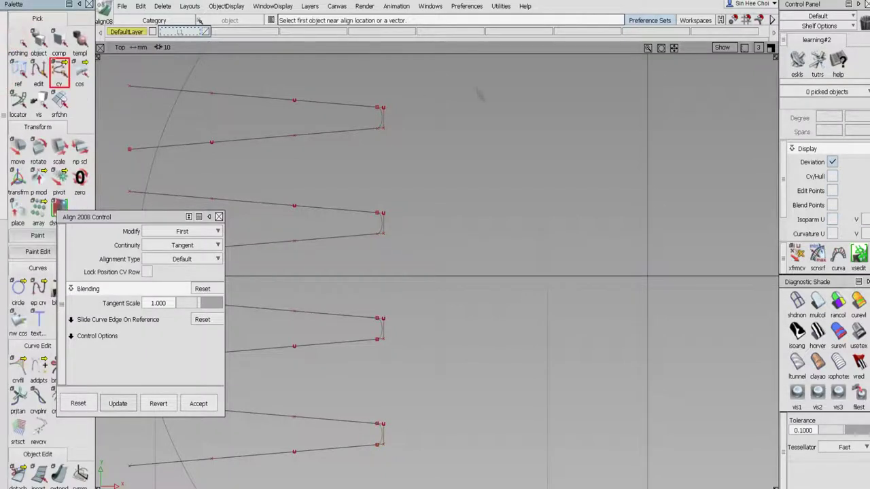
{"action": "left_click_drag", "start_coordinate": [466, 73], "coordinate": [386, 478]}
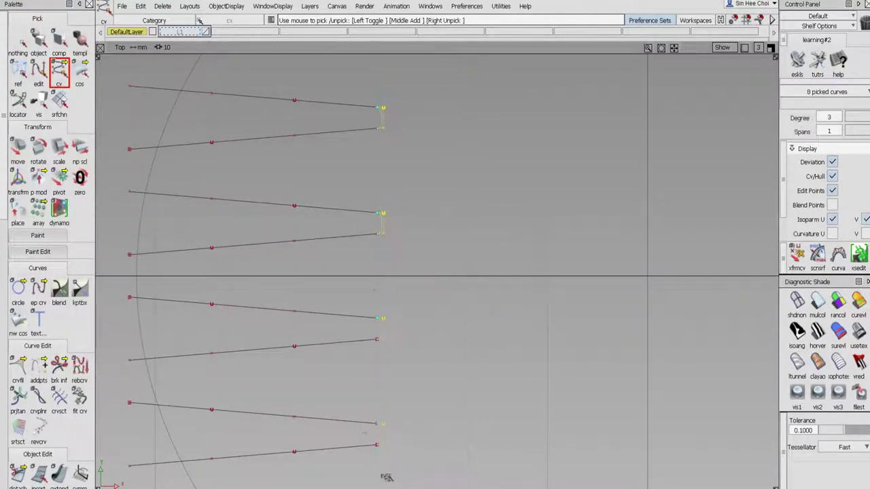
{"action": "left_click", "coordinate": [17, 146]}
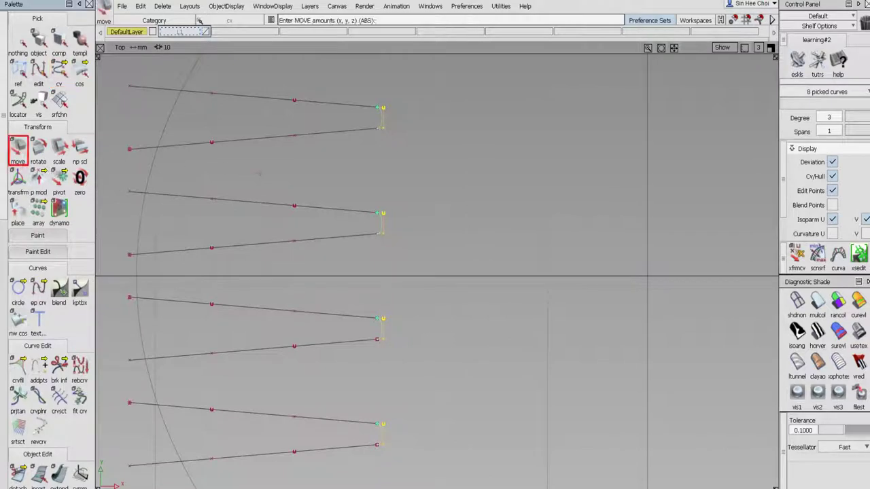
{"action": "middle_click_drag", "start_coordinate": [254, 174], "coordinate": [281, 173]}
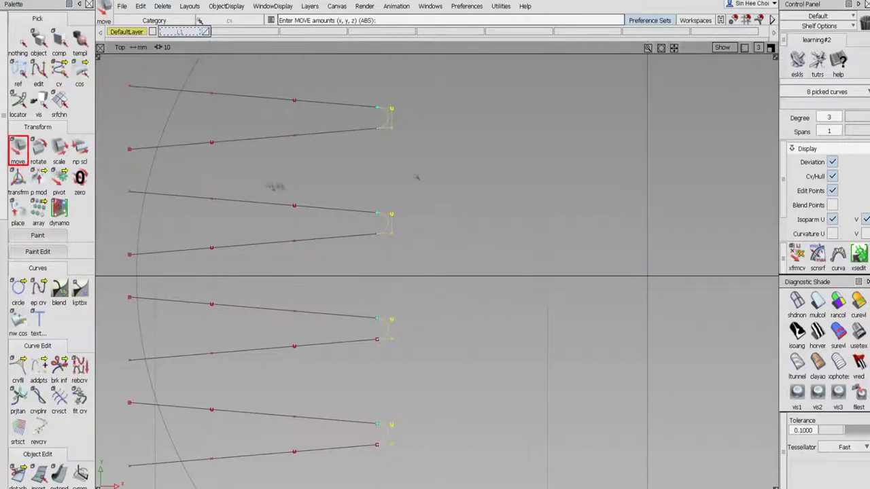
{"action": "right_click_drag", "start_coordinate": [581, 175], "coordinate": [319, 173], "text": "alt+shift"}
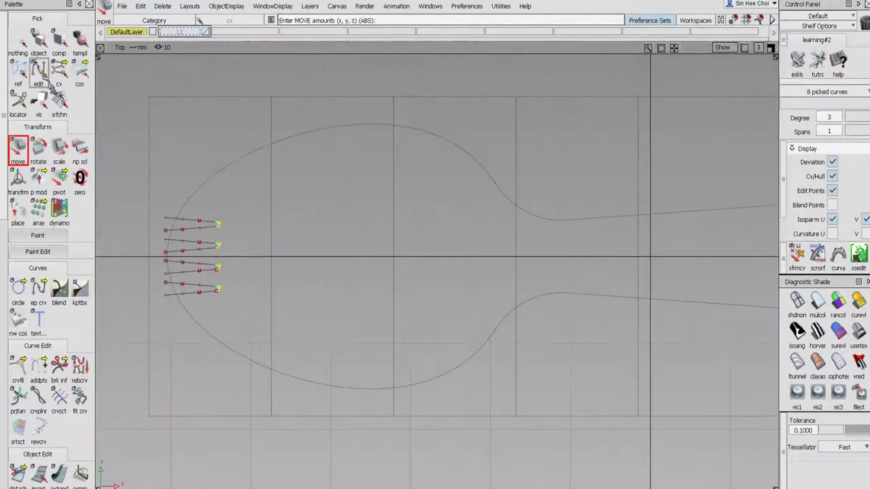
{"action": "left_click", "coordinate": [39, 42]}
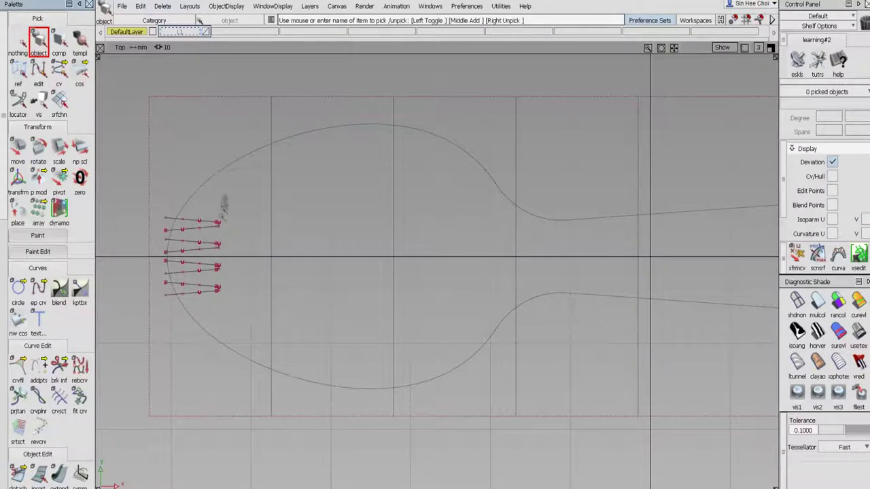
Project all twelve tine slot curves along Z onto the subdivided plane as curves on surface.
{"action": "left_click", "coordinate": [222, 189]}
{"action": "left_click", "coordinate": [227, 157]}
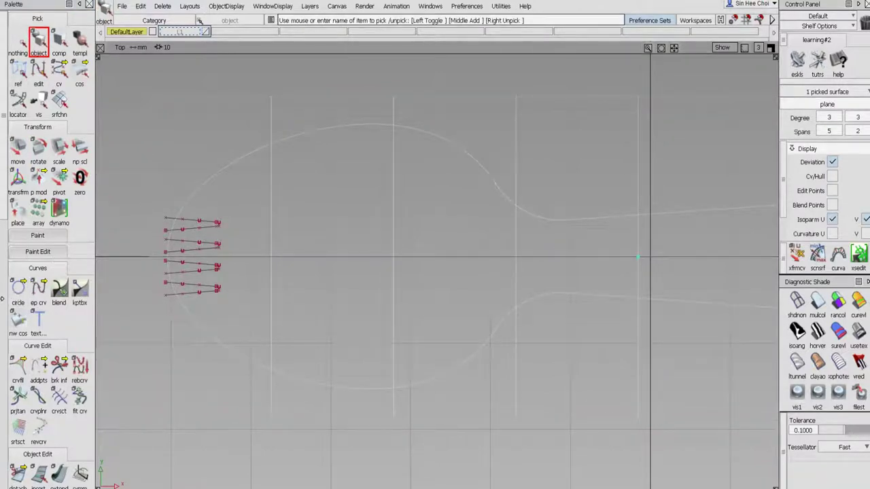
{"action": "scroll", "coordinate": [15, 300], "scroll_direction": "down", "scroll_amount": 6}
{"action": "double_click", "coordinate": [17, 325]}
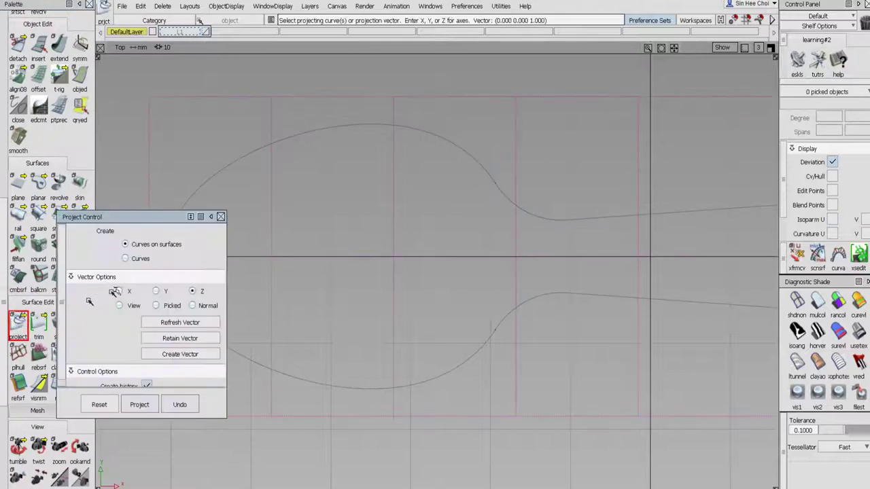
{"action": "left_click_drag", "start_coordinate": [130, 217], "coordinate": [286, 234]}
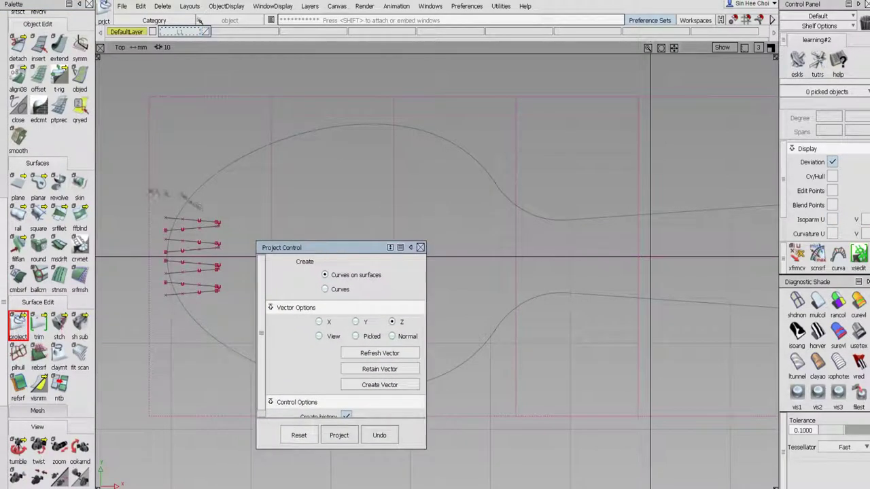
{"action": "left_click_drag", "start_coordinate": [136, 191], "coordinate": [250, 337]}
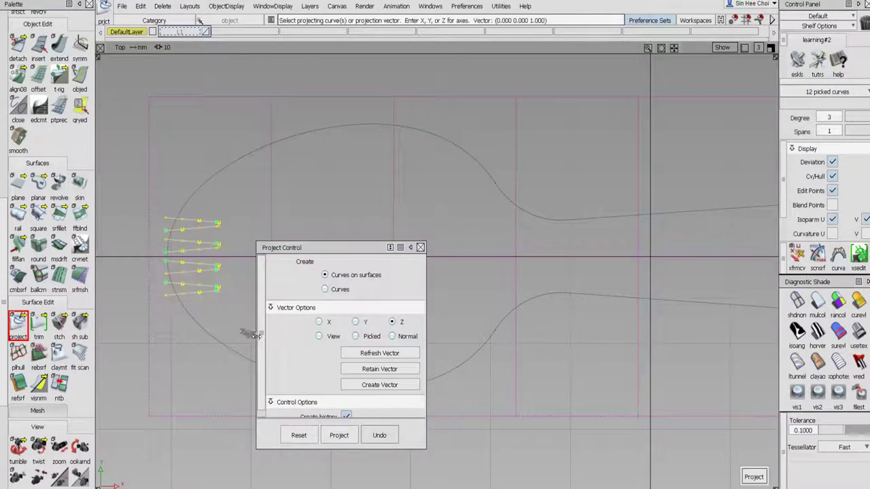
{"action": "left_click", "coordinate": [754, 477]}
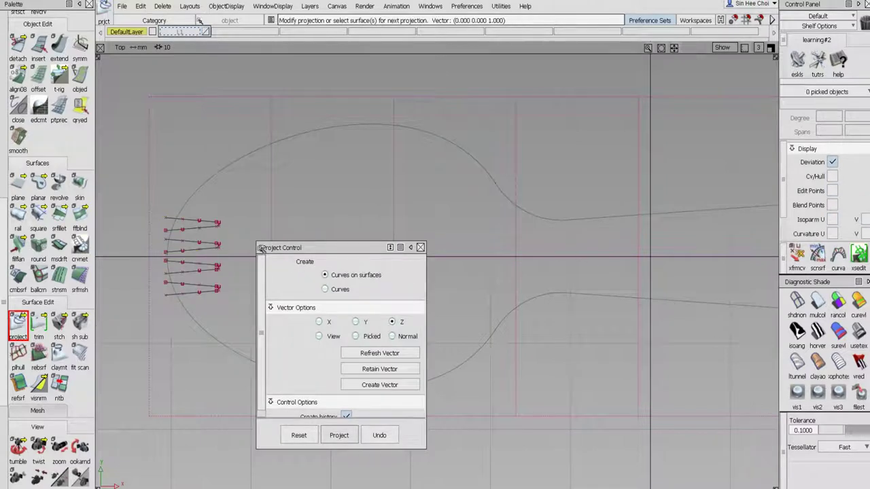
Select the original tine slot curves at the bowl tip and assign them to the layer beside DefaultLayer.
{"action": "scroll", "coordinate": [5, 42], "scroll_direction": "up", "scroll_amount": 5}
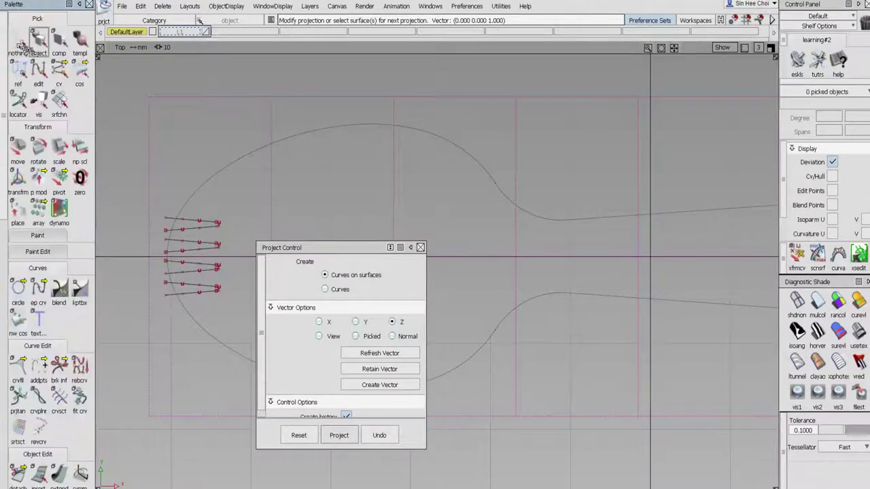
{"action": "left_click", "coordinate": [38, 42]}
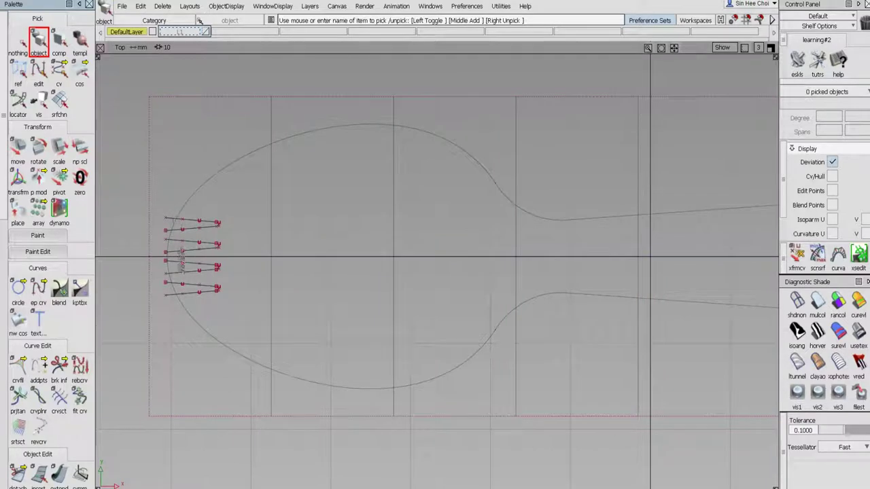
{"action": "left_click", "coordinate": [165, 191]}
{"action": "left_click_drag", "start_coordinate": [130, 171], "coordinate": [321, 348]}
{"action": "left_click_drag", "start_coordinate": [178, 31], "coordinate": [183, 48]}
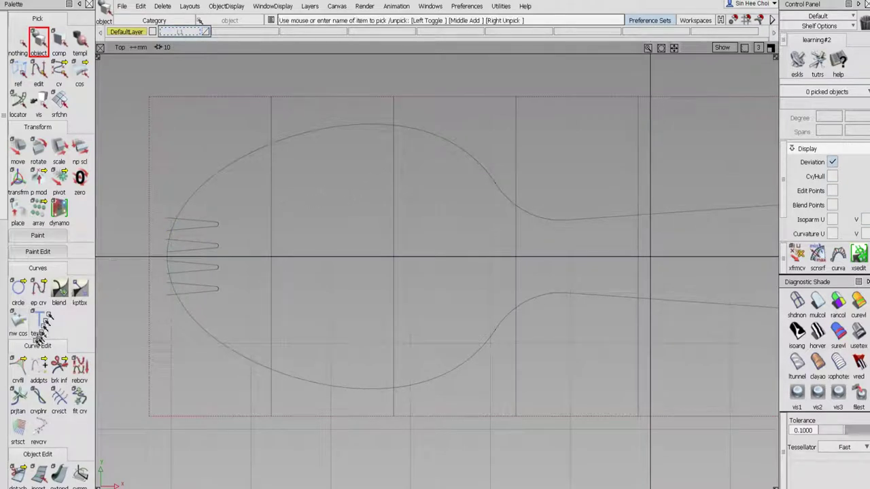
Trim the plane to the projected spoon outline and tine slots, keeping the inner bowl region.
{"action": "scroll", "coordinate": [40, 320], "scroll_direction": "down", "scroll_amount": 5}
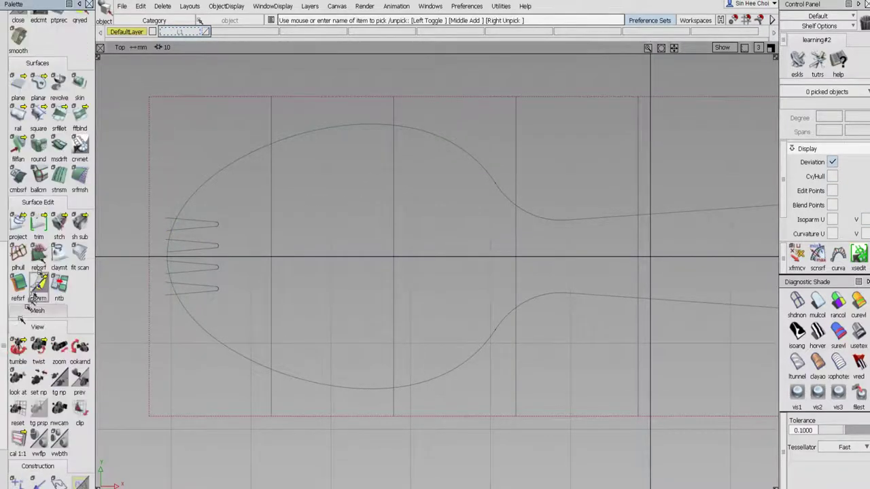
{"action": "left_click", "coordinate": [39, 224]}
{"action": "left_click", "coordinate": [271, 191]}
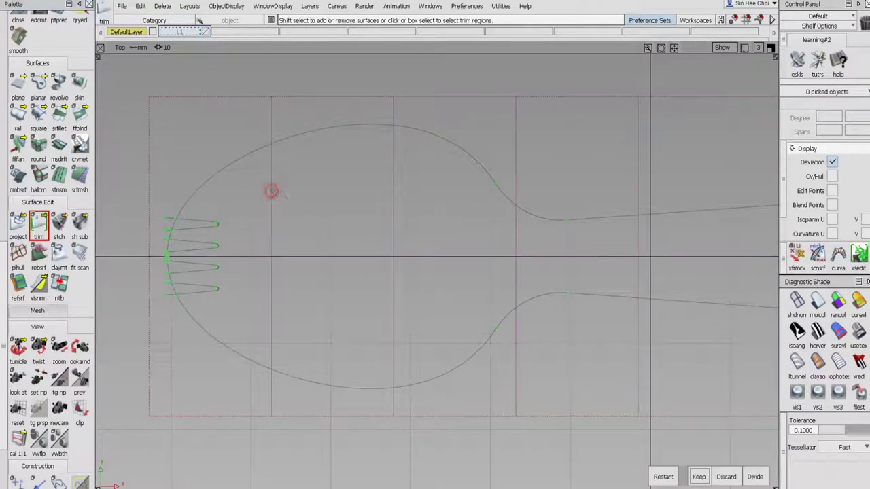
{"action": "left_click", "coordinate": [699, 476]}
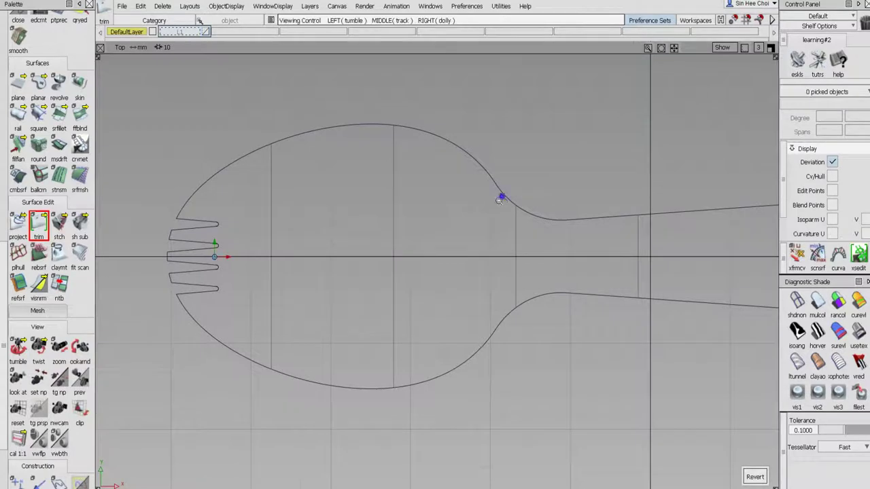
Select the trimmed spoon surface and delete its construction history.
{"action": "right_click_drag", "start_coordinate": [501, 196], "coordinate": [446, 280], "text": "alt+shift"}
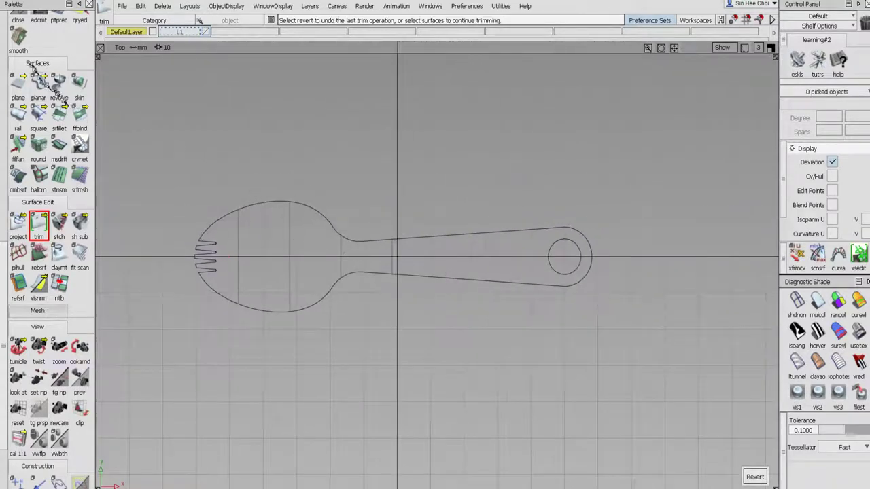
{"action": "scroll", "coordinate": [3, 43], "scroll_direction": "up", "scroll_amount": 5}
{"action": "left_click", "coordinate": [38, 41]}
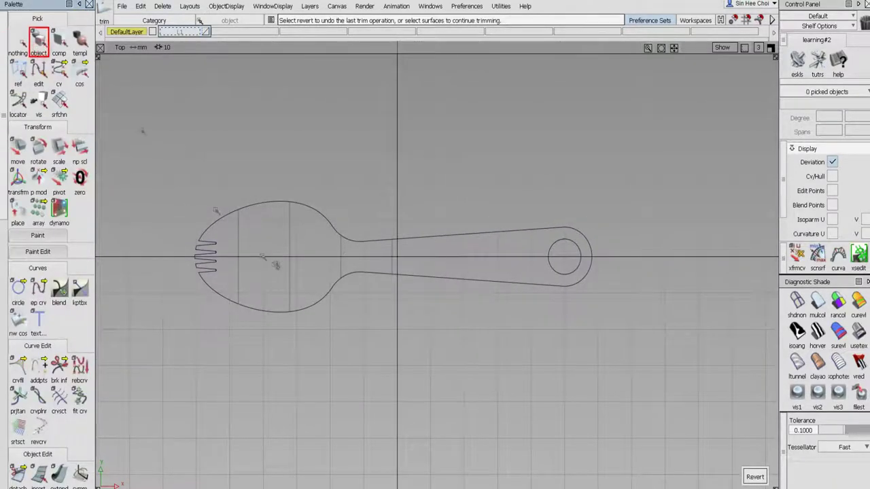
{"action": "left_click", "coordinate": [276, 263]}
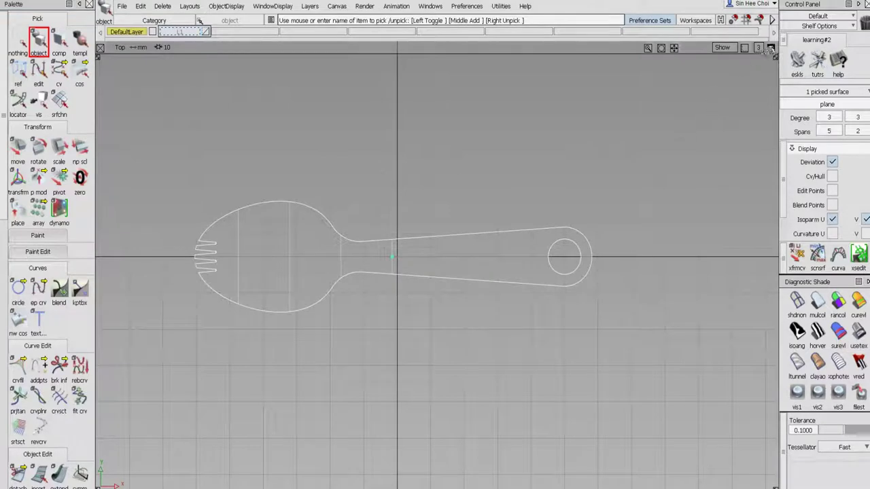
{"action": "left_click", "coordinate": [770, 47]}
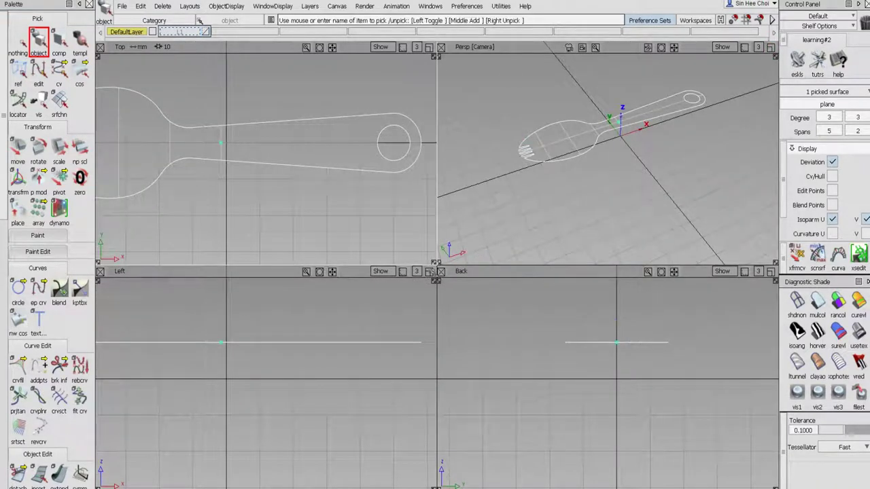
{"action": "left_click", "coordinate": [429, 271]}
{"action": "middle_click_drag", "start_coordinate": [386, 247], "coordinate": [518, 282], "text": "alt+shift"}
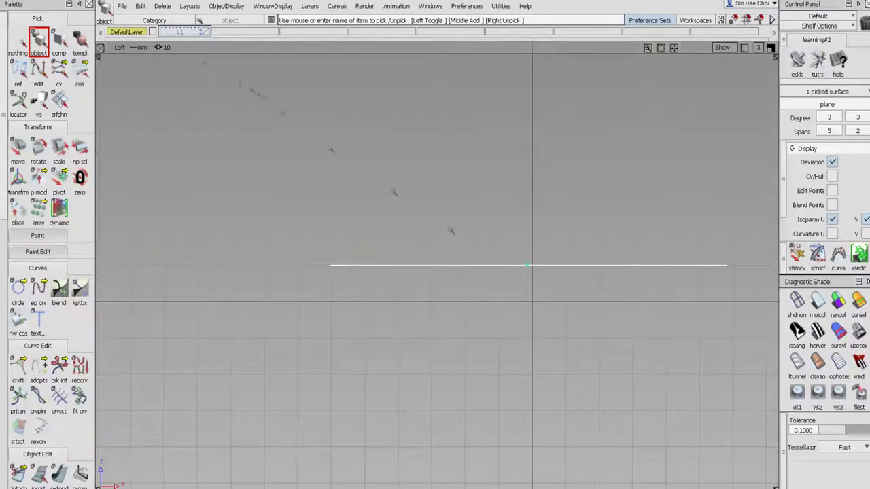
{"action": "left_click", "coordinate": [162, 6]}
{"action": "left_click", "coordinate": [189, 33]}
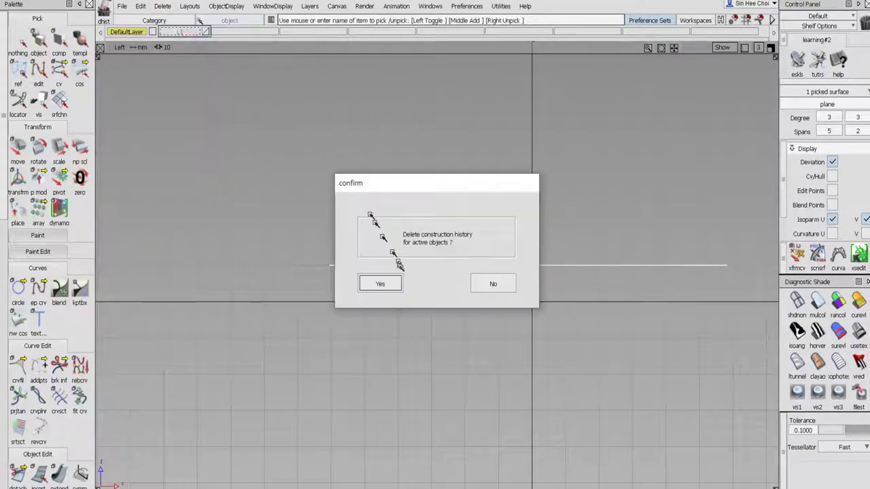
{"action": "left_click", "coordinate": [384, 283]}
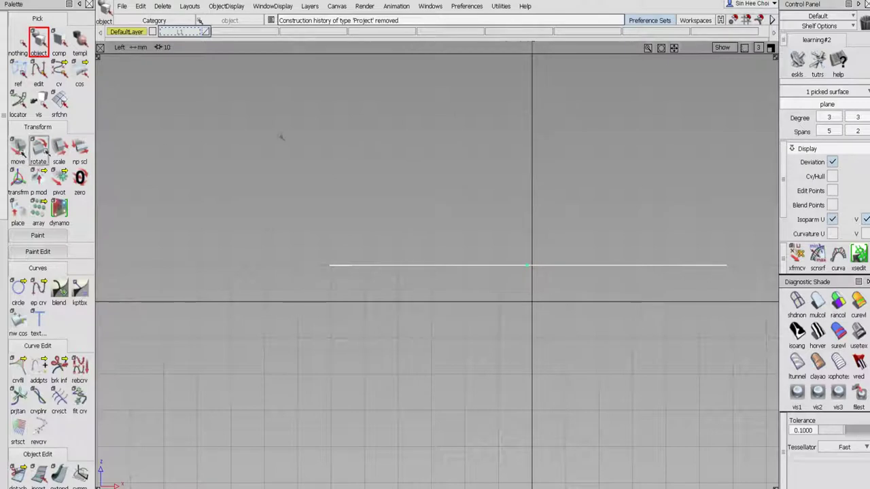
Display the spoon surface's CVs and hull in the perspective view and deselect the surface.
{"action": "left_click", "coordinate": [771, 48]}
{"action": "left_click", "coordinate": [771, 49]}
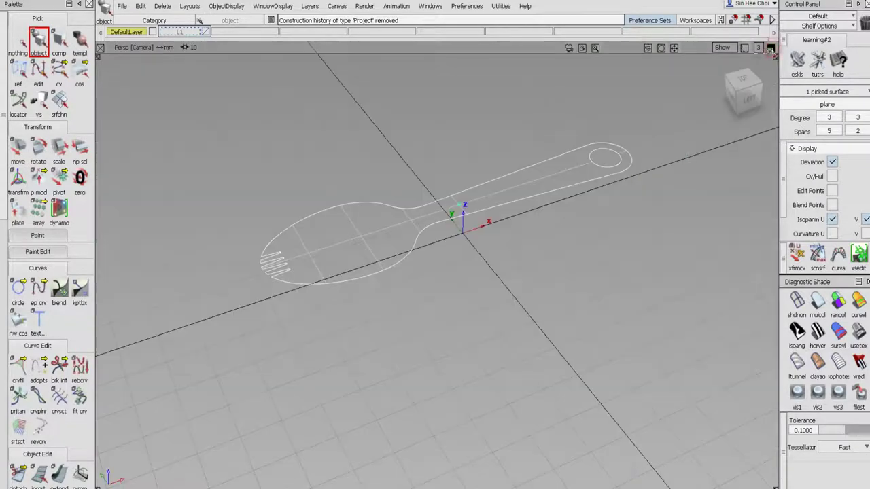
{"action": "left_click_drag", "start_coordinate": [590, 233], "coordinate": [584, 208], "text": "alt+shift"}
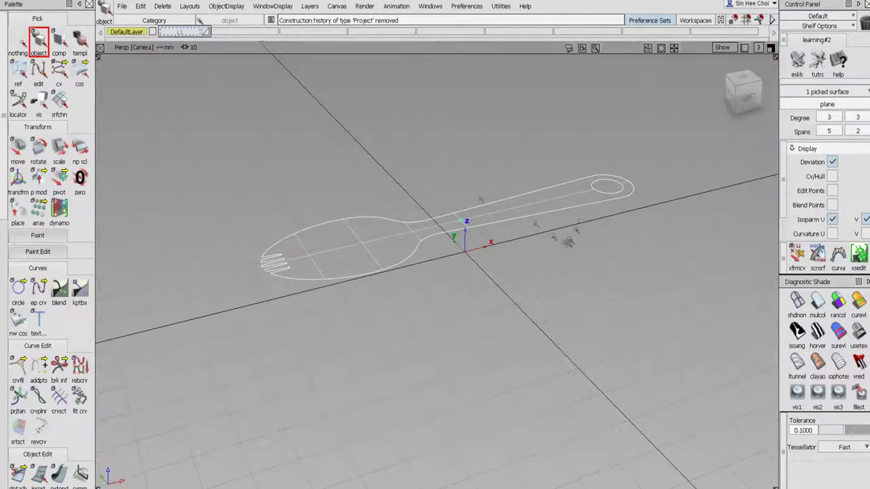
{"action": "left_click", "coordinate": [835, 178]}
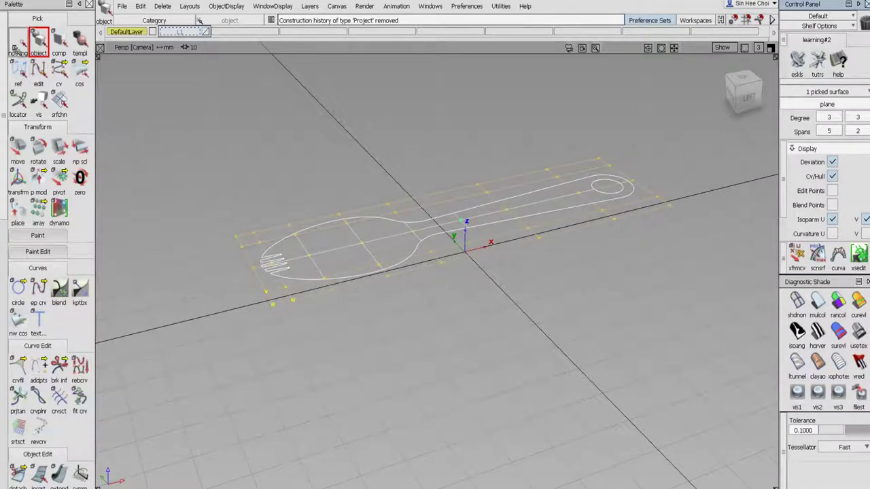
{"action": "left_click", "coordinate": [15, 48]}
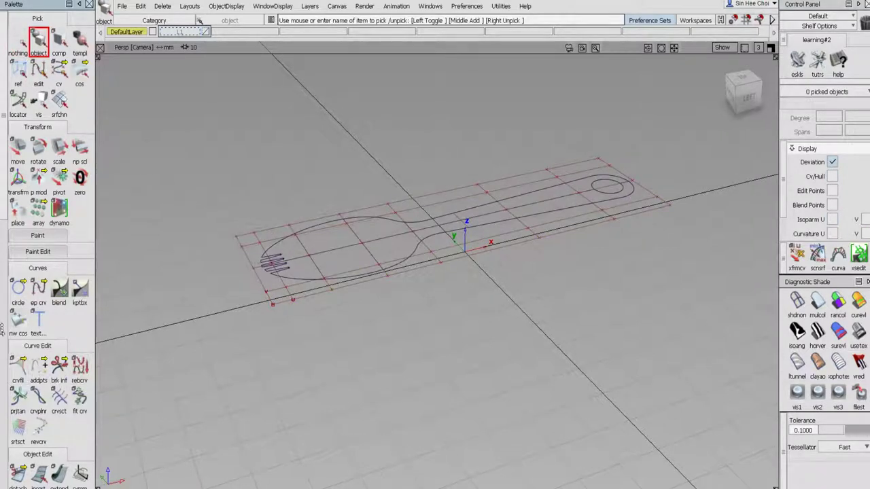
Set up the Proportional Modification tool with the Move operation and XYZ move mode.
{"action": "scroll", "coordinate": [48, 96], "scroll_direction": "down", "scroll_amount": 5}
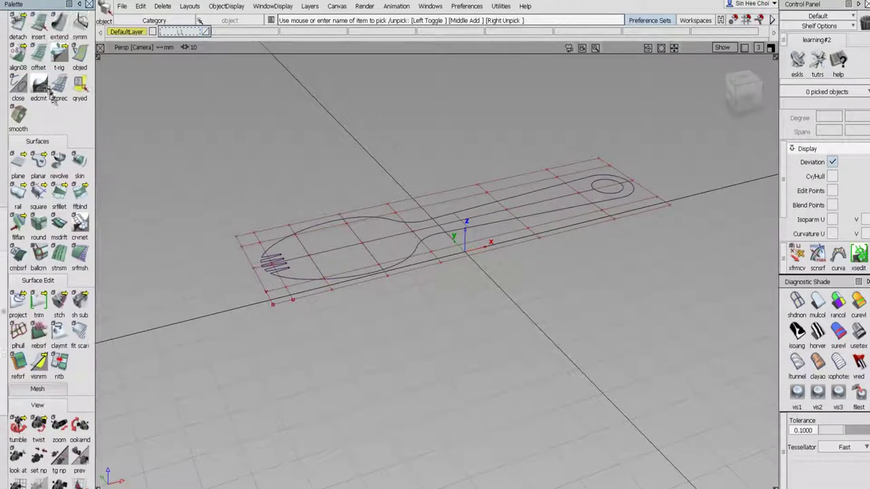
{"action": "scroll", "coordinate": [62, 108], "scroll_direction": "up", "scroll_amount": 5}
{"action": "scroll", "coordinate": [69, 139], "scroll_direction": "down", "scroll_amount": 9}
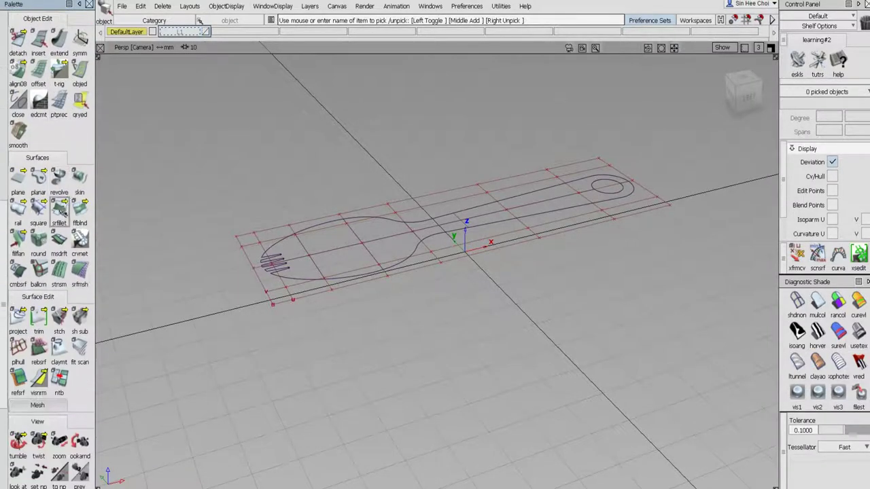
{"action": "scroll", "coordinate": [67, 203], "scroll_direction": "up", "scroll_amount": 11}
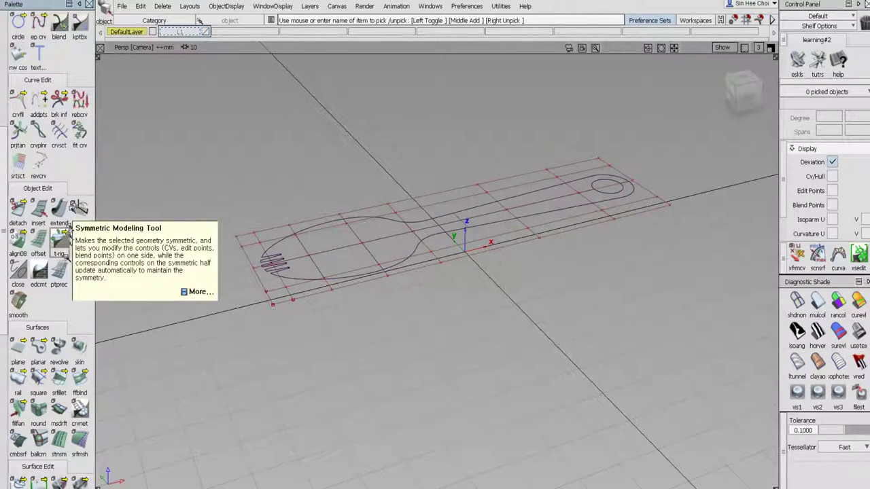
{"action": "scroll", "coordinate": [68, 235], "scroll_direction": "up", "scroll_amount": 3}
{"action": "scroll", "coordinate": [68, 231], "scroll_direction": "up", "scroll_amount": 6}
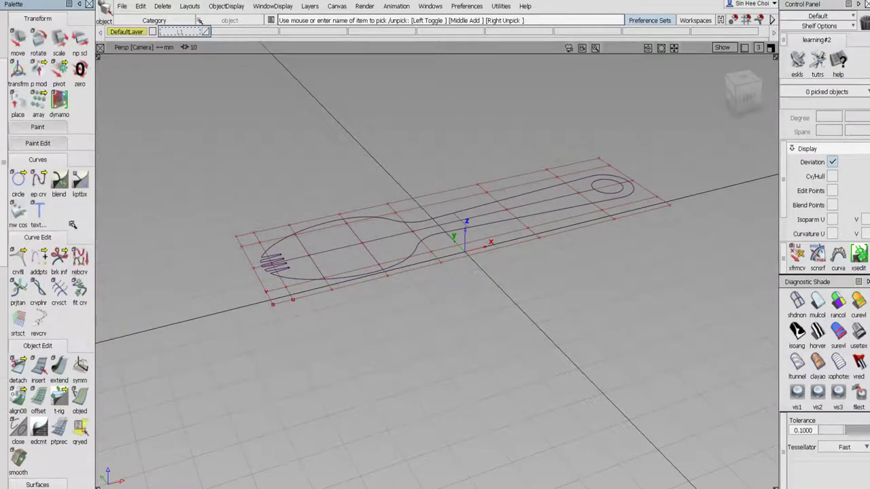
{"action": "double_click", "coordinate": [39, 163]}
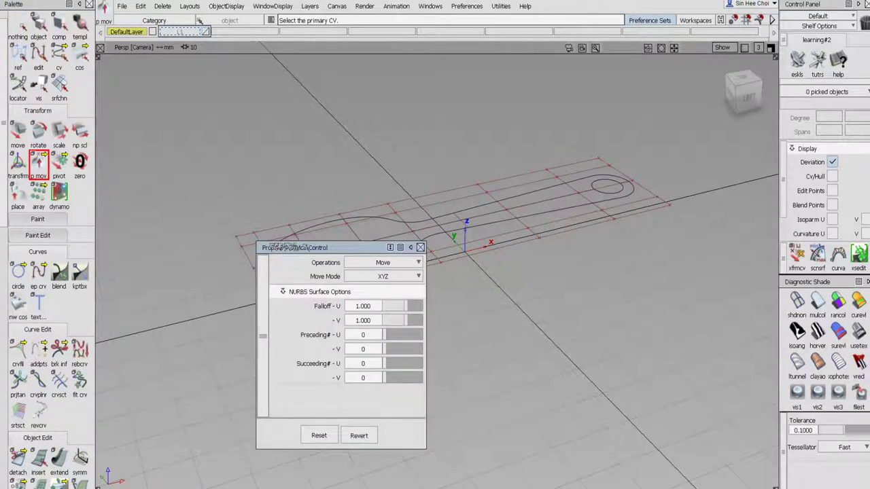
{"action": "left_click_drag", "start_coordinate": [333, 248], "coordinate": [136, 263]}
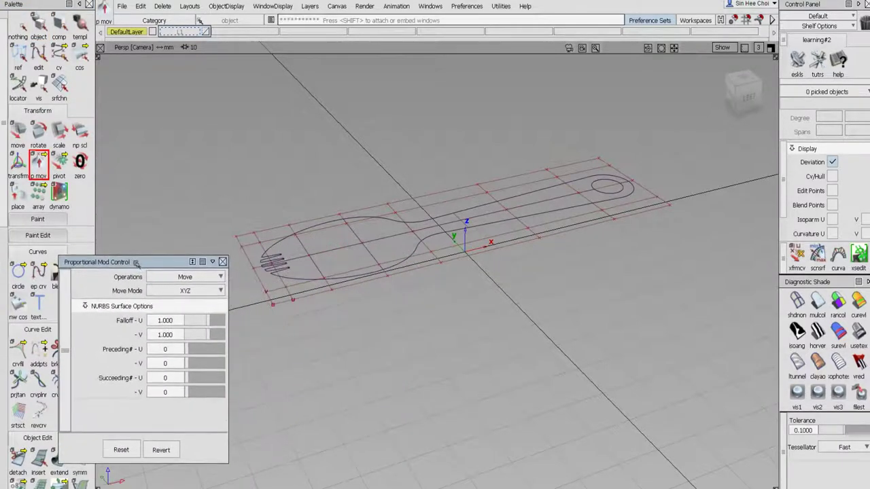
{"action": "left_click", "coordinate": [189, 277]}
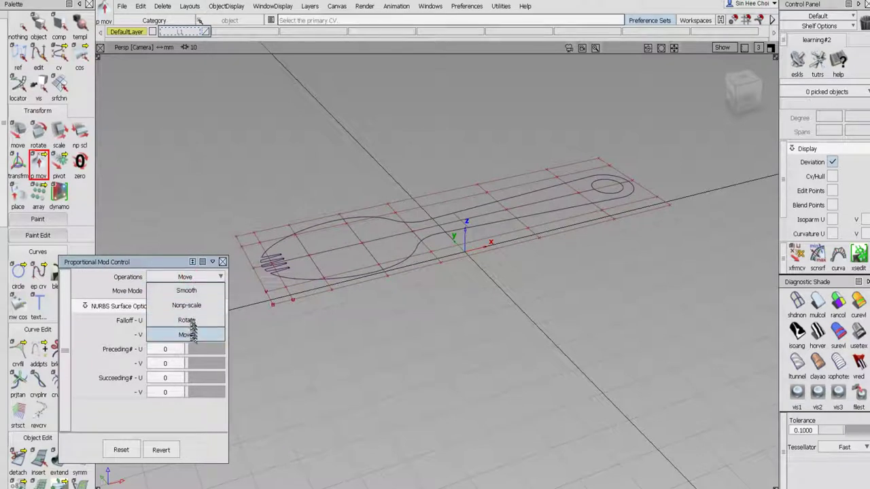
{"action": "left_click", "coordinate": [192, 337]}
{"action": "left_click", "coordinate": [189, 294]}
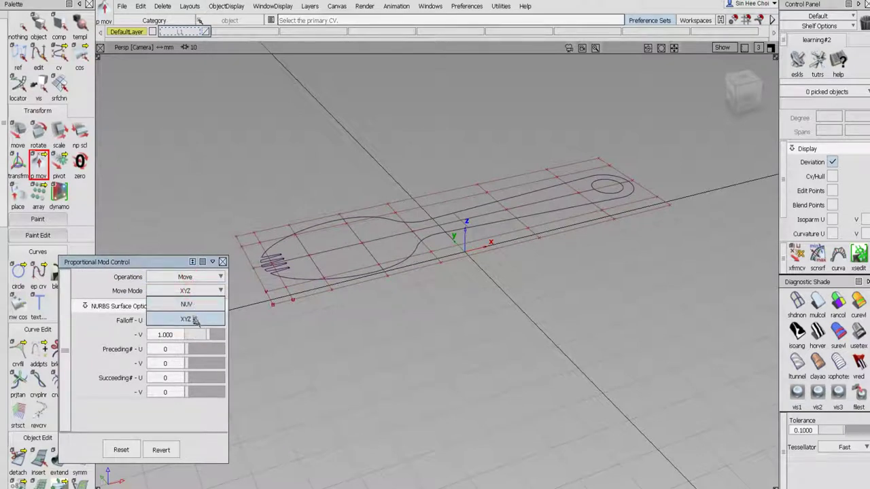
{"action": "left_click", "coordinate": [195, 324]}
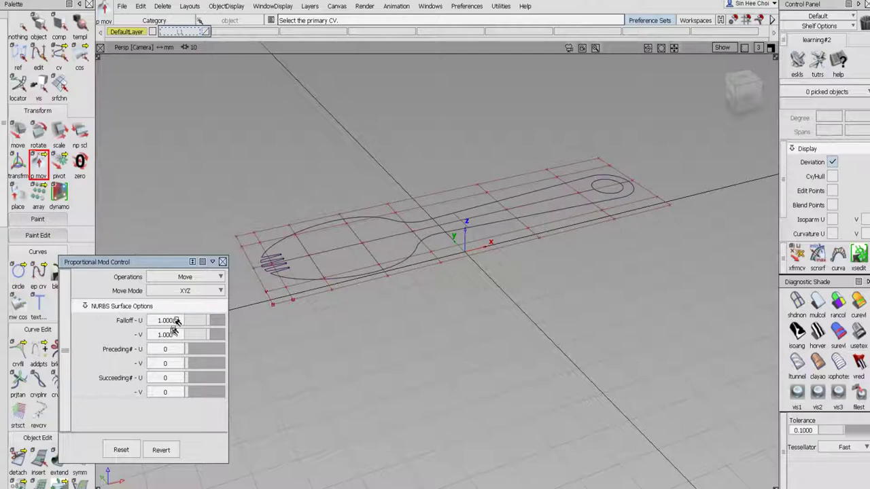
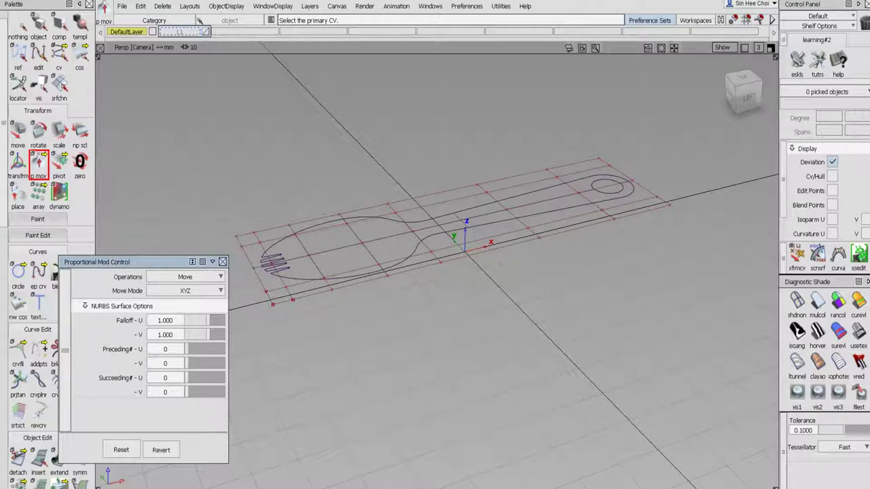
Pick the bowl's central CV as primary, with 3 preceding CVs in U, 1 preceding in V and 1 succeeding in V.
{"action": "left_click", "coordinate": [362, 243]}
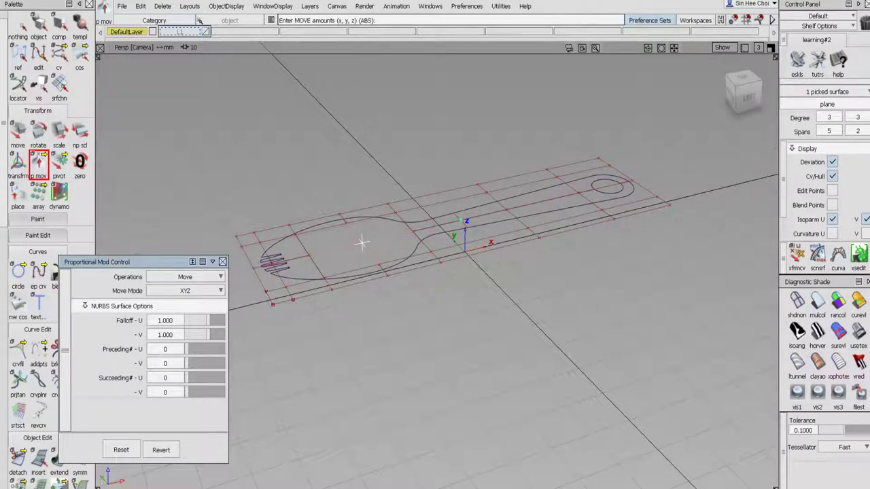
{"action": "left_click", "coordinate": [195, 364]}
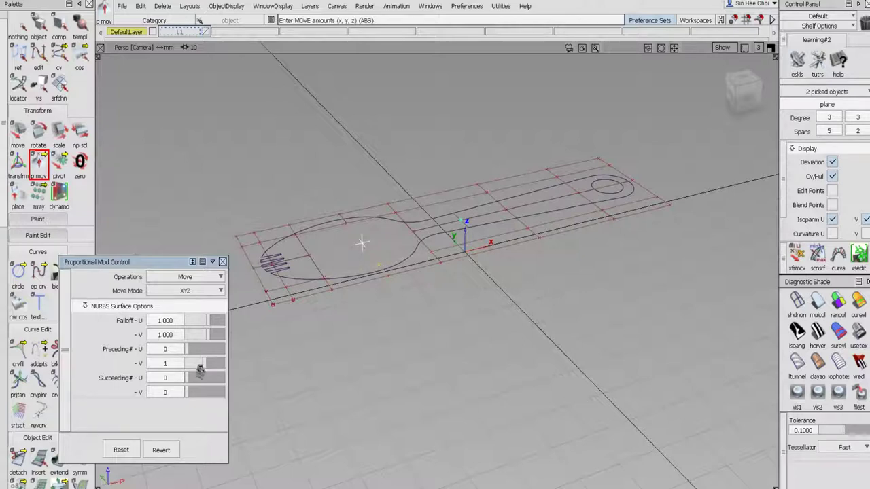
{"action": "left_click_drag", "start_coordinate": [195, 397], "coordinate": [199, 396]}
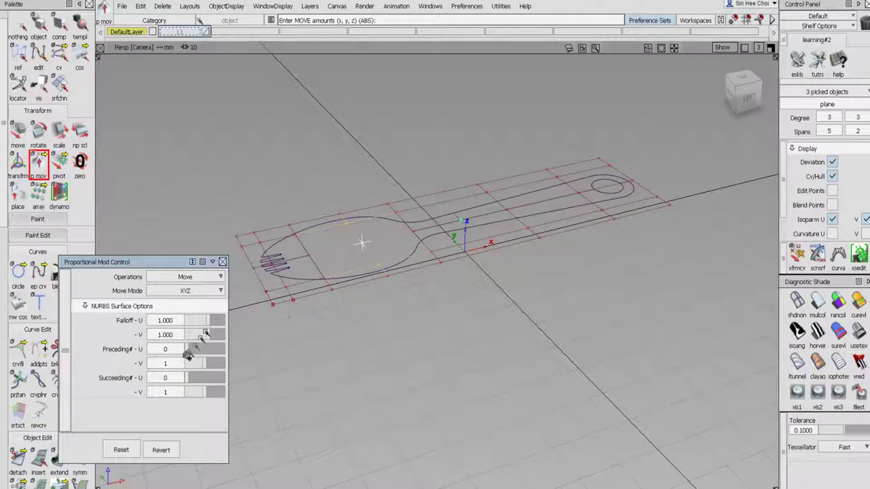
{"action": "left_click_drag", "start_coordinate": [195, 356], "coordinate": [178, 387]}
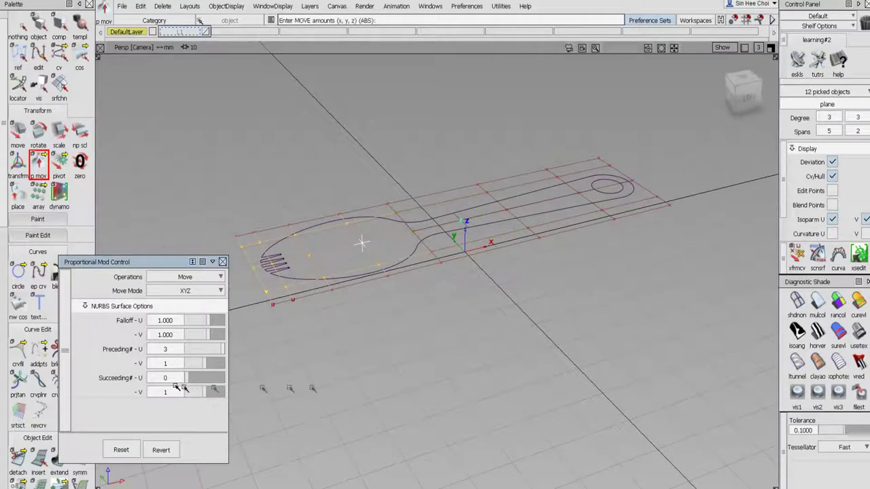
Show the four-view layout and shade the spoon surface with the multi-color diagnostic shader.
{"action": "left_click", "coordinate": [770, 47]}
{"action": "left_click_drag", "start_coordinate": [127, 262], "coordinate": [98, 134]}
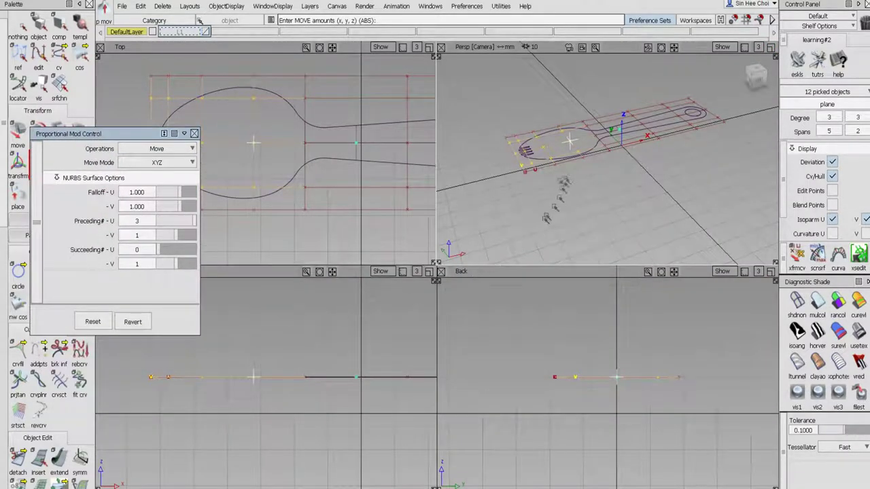
{"action": "right_click_drag", "start_coordinate": [574, 173], "coordinate": [602, 162], "text": "alt+shift"}
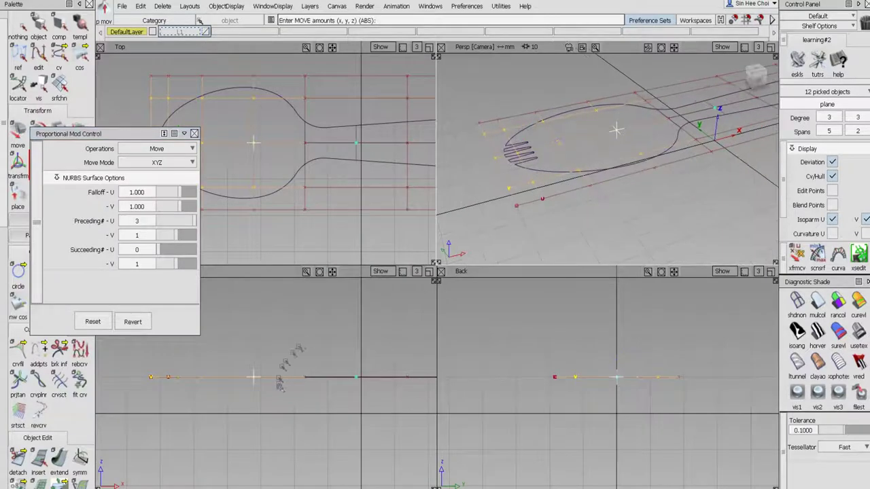
{"action": "left_click", "coordinate": [818, 299]}
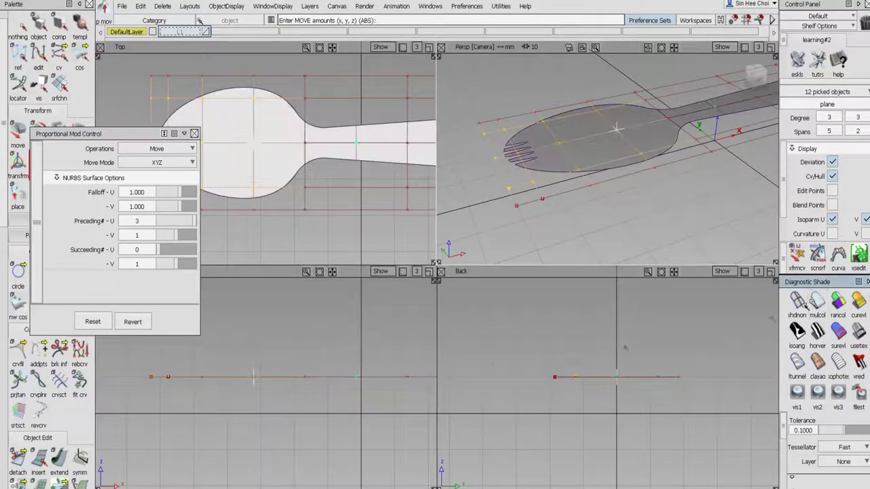
Proportionally move the picked CVs down in the side view to hollow out the bowl, and deselect them.
{"action": "right_click_drag", "start_coordinate": [319, 323], "coordinate": [319, 363]}
{"action": "left_click_drag", "start_coordinate": [317, 364], "coordinate": [317, 375]}
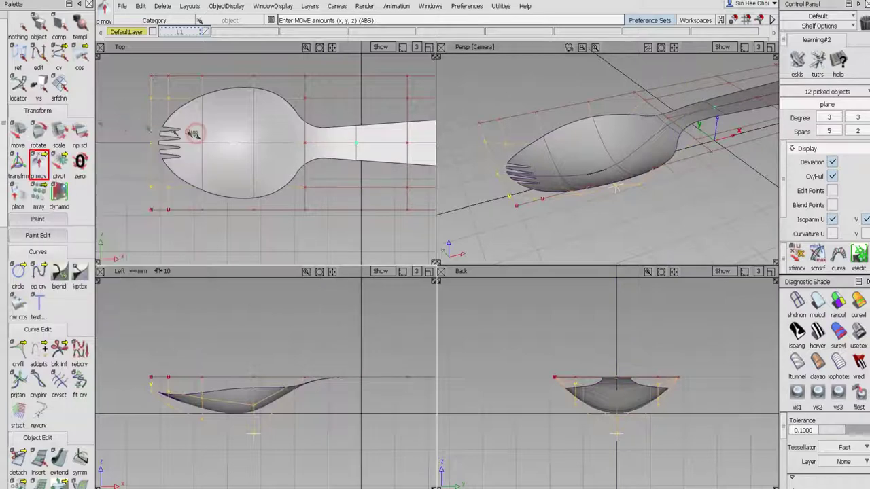
{"action": "left_click", "coordinate": [19, 28]}
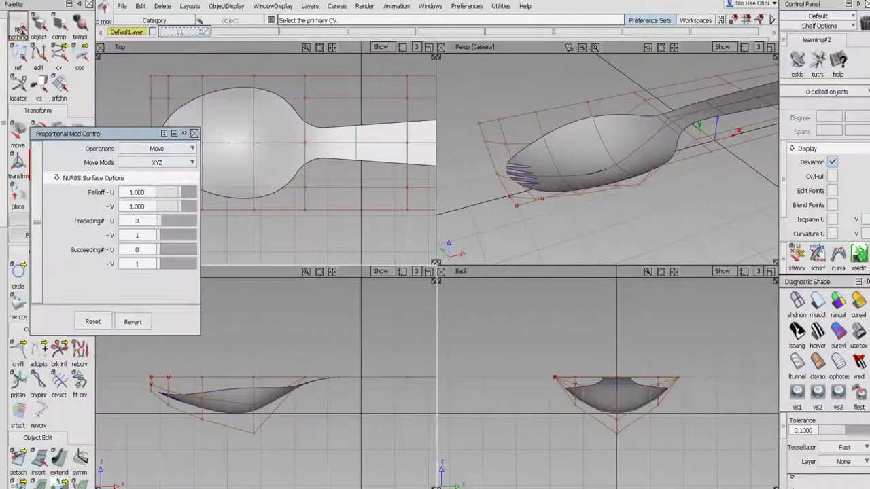
Lower the two CVs flanking the bowl's deepest CV slightly to round its cross-section, and deselect them.
{"action": "left_click", "coordinate": [59, 54]}
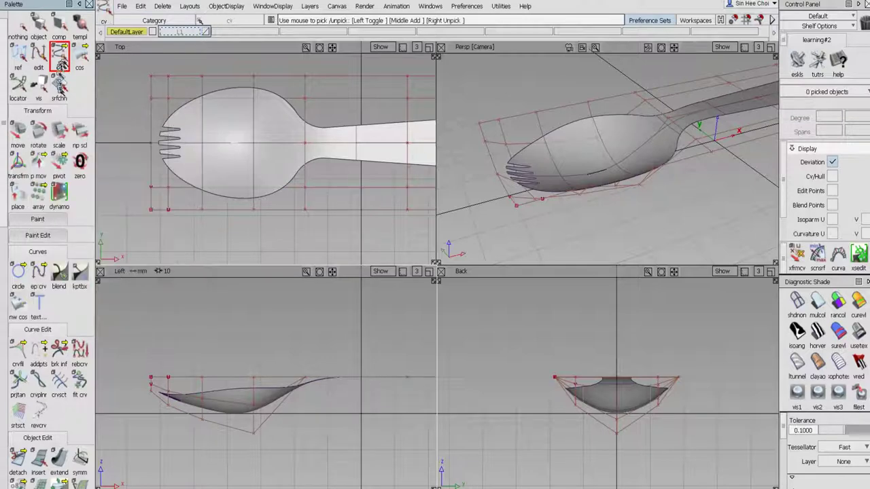
{"action": "left_click", "coordinate": [572, 403]}
{"action": "left_click_drag", "start_coordinate": [576, 410], "coordinate": [580, 414]}
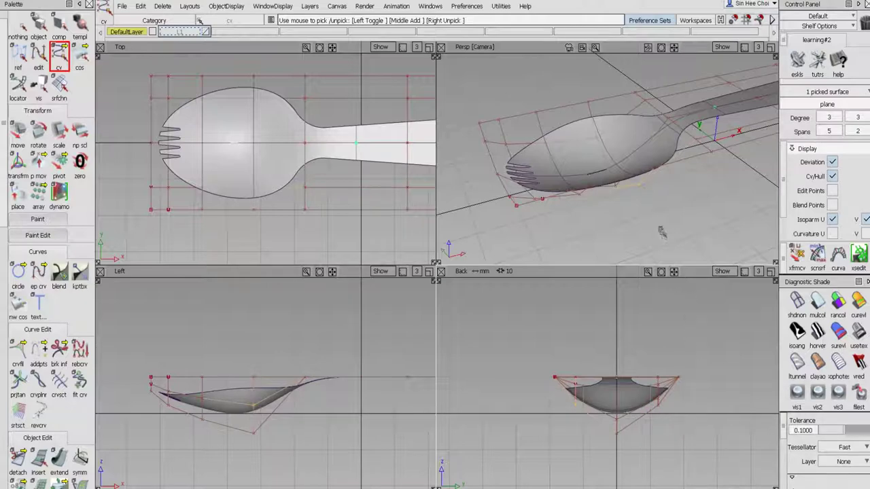
{"action": "left_click", "coordinate": [657, 404]}
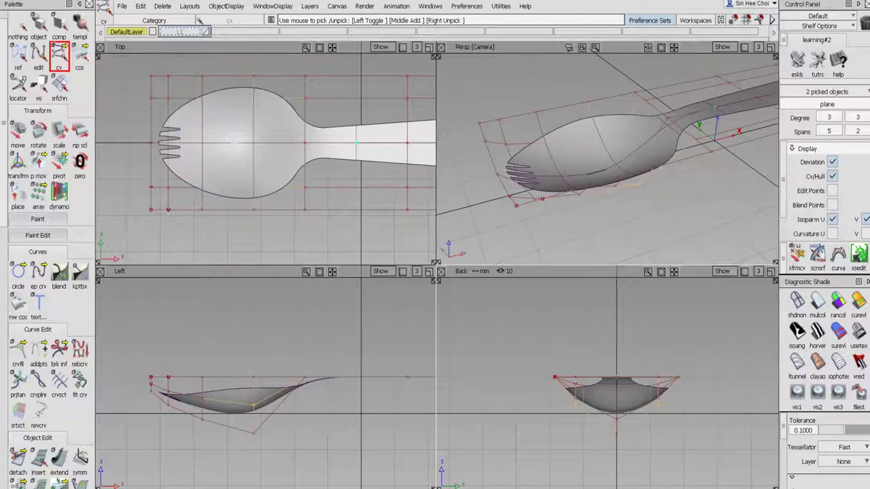
{"action": "left_click", "coordinate": [19, 132]}
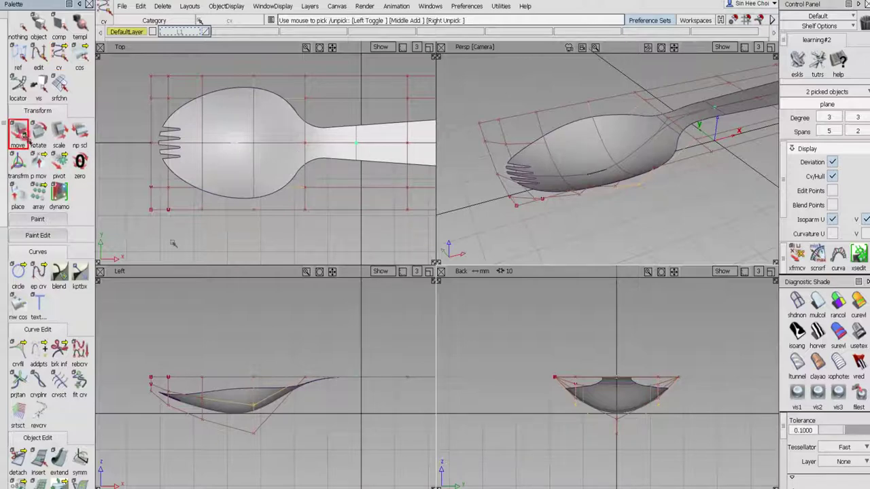
{"action": "right_click_drag", "start_coordinate": [491, 351], "coordinate": [491, 355]}
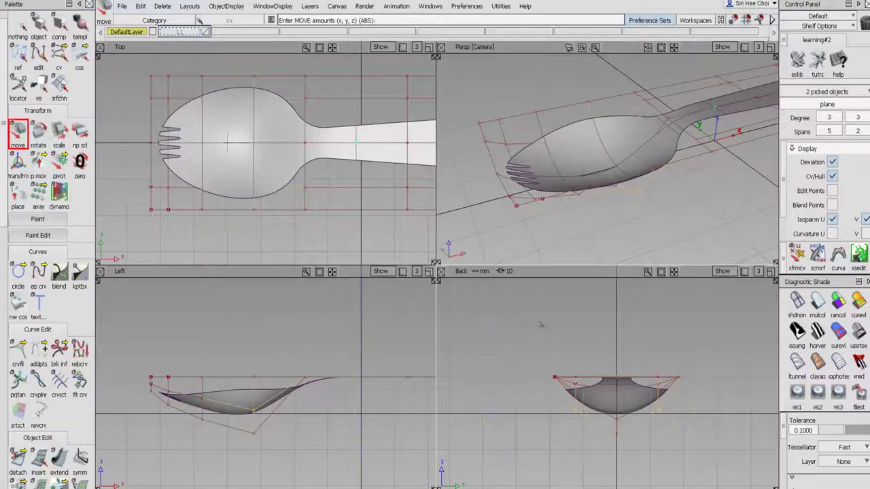
{"action": "left_click", "coordinate": [18, 29]}
Move the bowl's lowest CV horizontally toward the handle in the side view, and deselect it.
{"action": "left_click", "coordinate": [59, 55]}
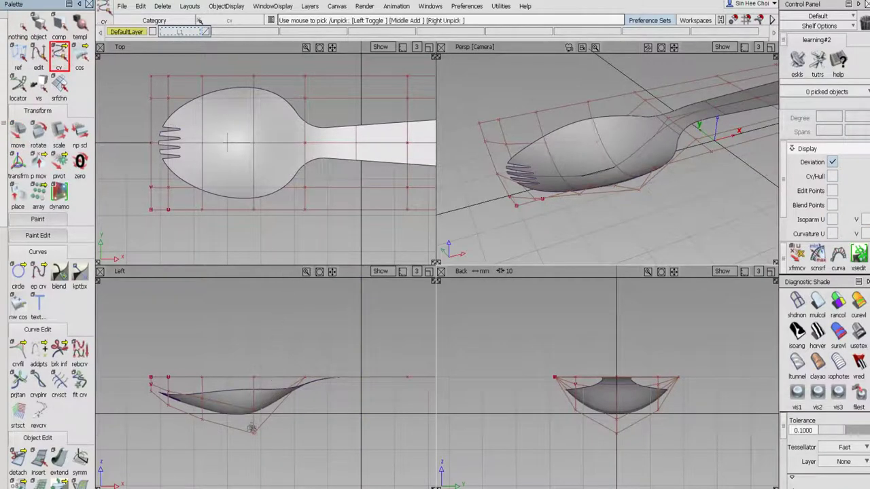
{"action": "left_click", "coordinate": [256, 434]}
{"action": "left_click", "coordinate": [18, 133]}
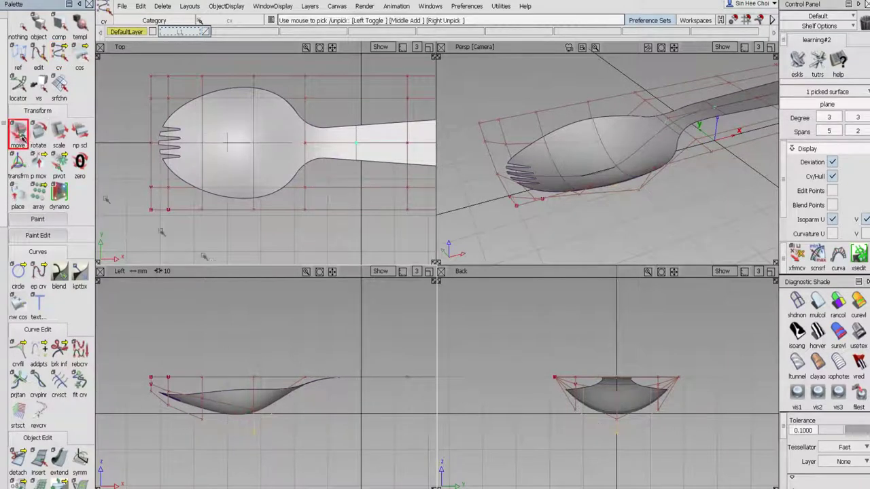
{"action": "left_click_drag", "start_coordinate": [222, 310], "coordinate": [253, 314]}
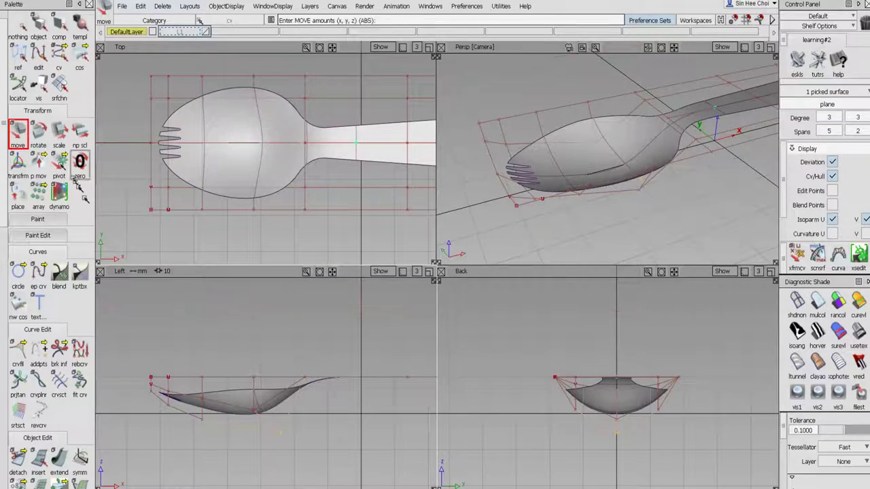
{"action": "left_click", "coordinate": [18, 26]}
Lower the end row of CVs at the tine tip slightly in the side view, and deselect it.
{"action": "left_click", "coordinate": [60, 57]}
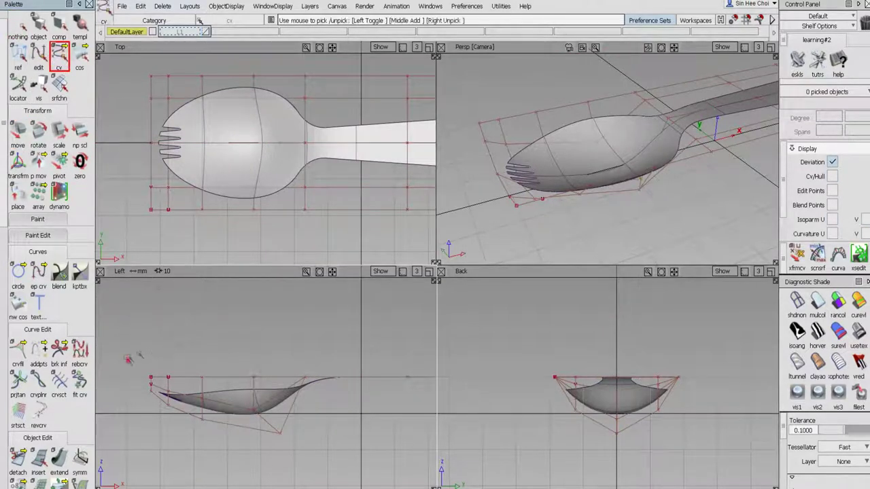
{"action": "left_click_drag", "start_coordinate": [122, 354], "coordinate": [156, 416]}
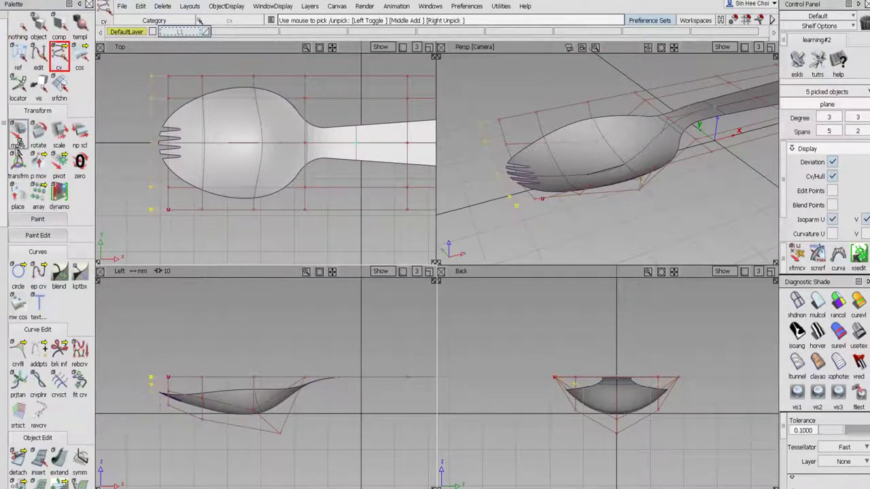
{"action": "left_click", "coordinate": [18, 132]}
{"action": "right_click_drag", "start_coordinate": [134, 295], "coordinate": [134, 316]}
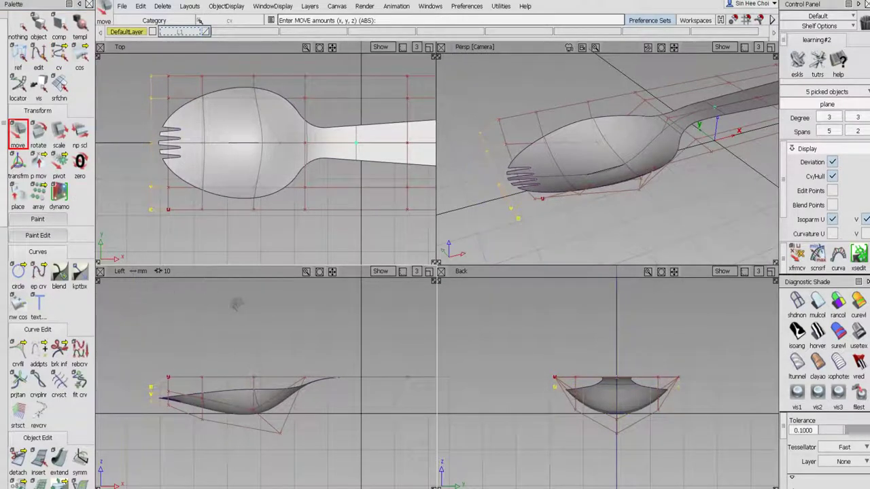
{"action": "right_click_drag", "start_coordinate": [233, 307], "coordinate": [233, 305]}
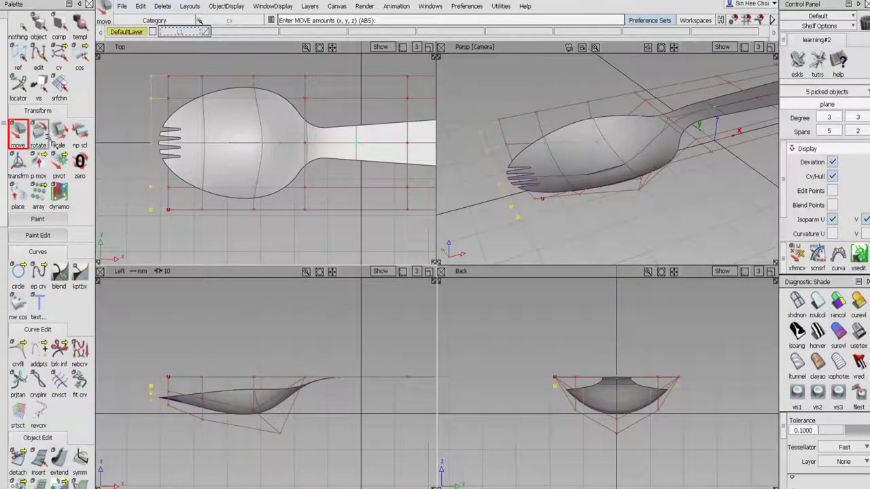
{"action": "left_click", "coordinate": [18, 25]}
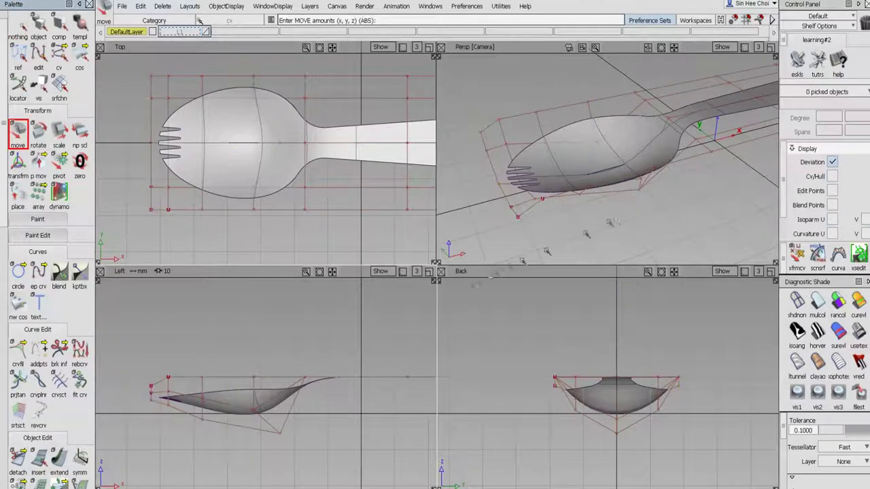
Select all the CVs of the spoon's bowl section and place their pivot at the neck.
{"action": "right_click_drag", "start_coordinate": [403, 327], "coordinate": [338, 381], "text": "alt+shift"}
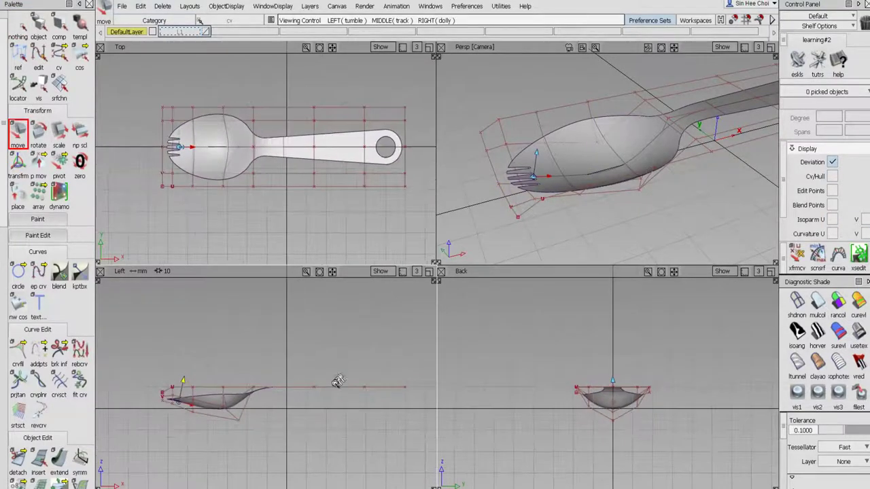
{"action": "left_click", "coordinate": [58, 54]}
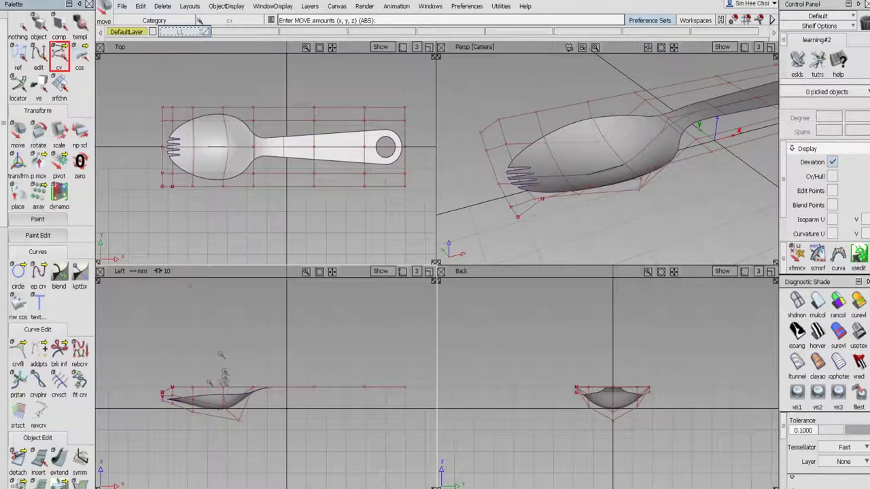
{"action": "left_click_drag", "start_coordinate": [148, 359], "coordinate": [272, 468]}
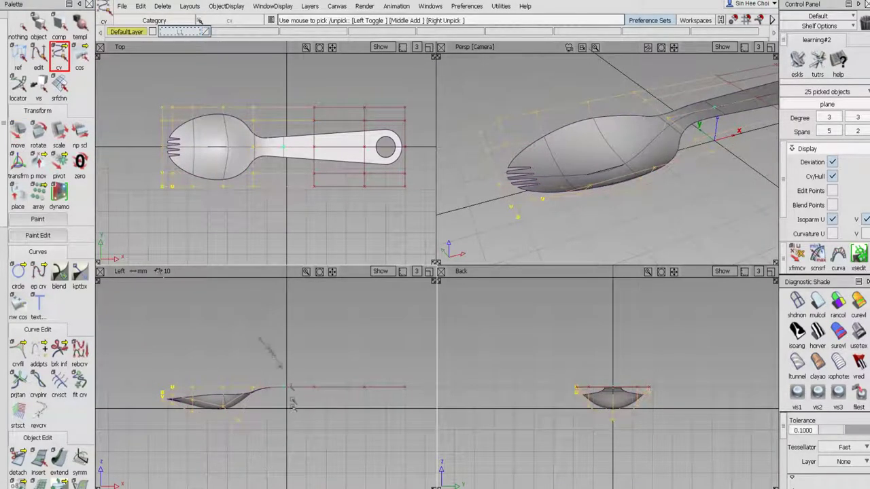
{"action": "left_click", "coordinate": [61, 165]}
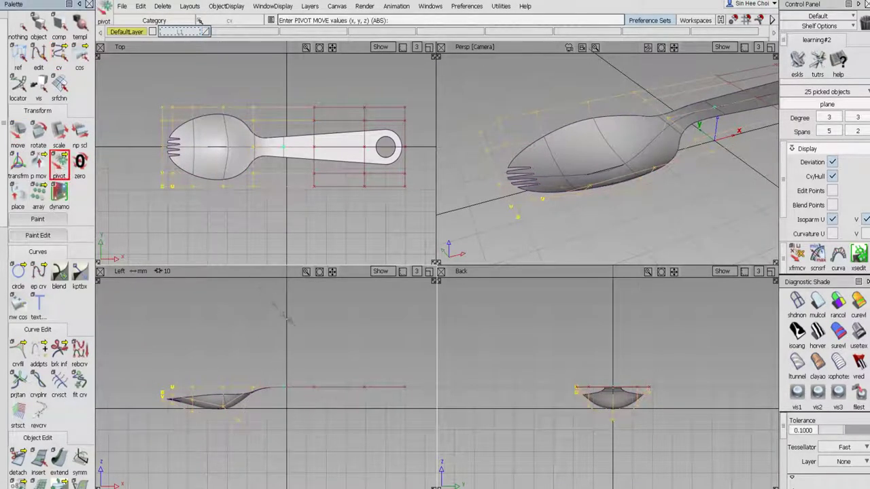
{"action": "middle_click_drag", "start_coordinate": [287, 318], "coordinate": [286, 317]}
{"action": "left_click_drag", "start_coordinate": [288, 320], "coordinate": [255, 307]}
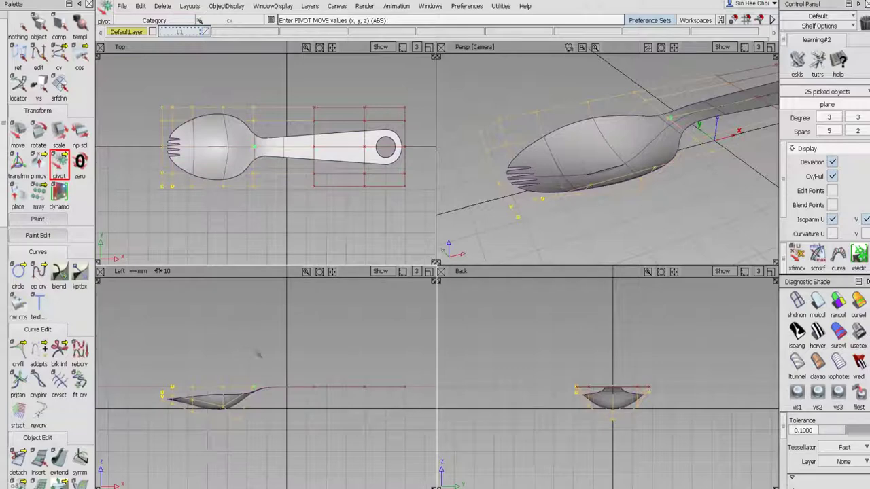
Rotate the bowl CVs about the neck pivot so the tine end tilts slightly upward, and deselect them.
{"action": "left_click", "coordinate": [38, 133]}
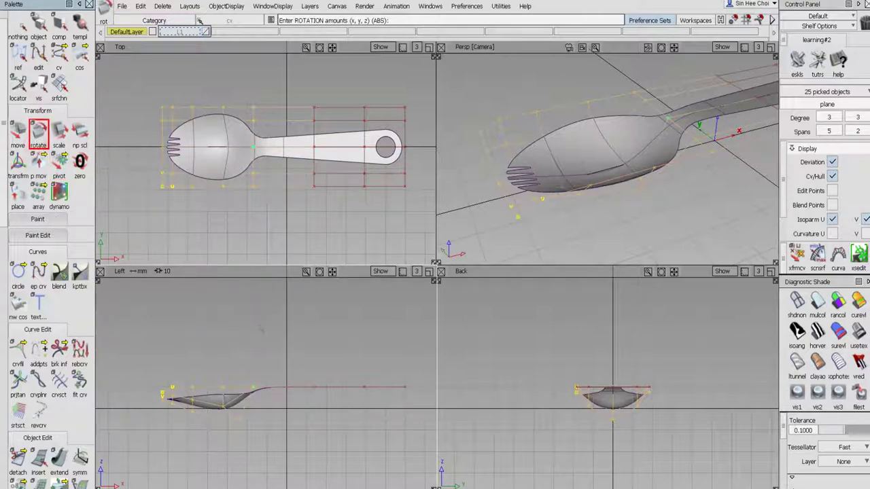
{"action": "middle_click_drag", "start_coordinate": [258, 328], "coordinate": [284, 340]}
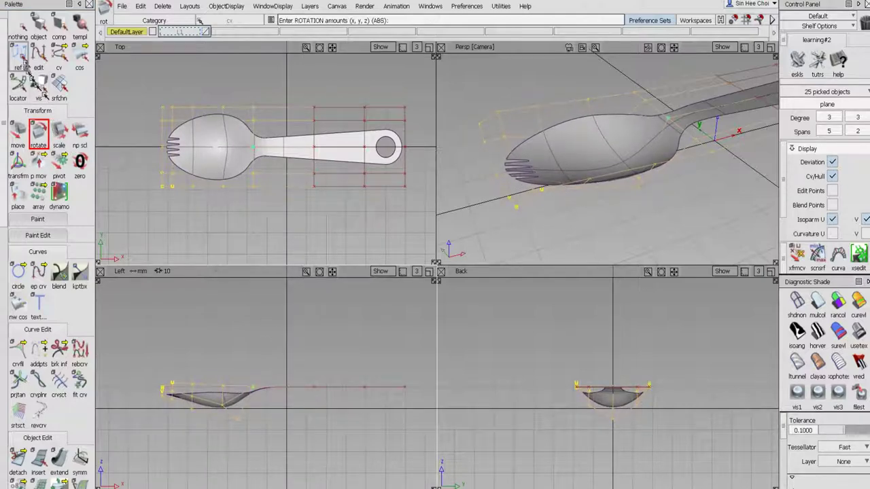
{"action": "left_click", "coordinate": [17, 25]}
Rotate the three CV rows of the handle about the neck so its end slopes downward, and deselect them.
{"action": "left_click", "coordinate": [60, 57]}
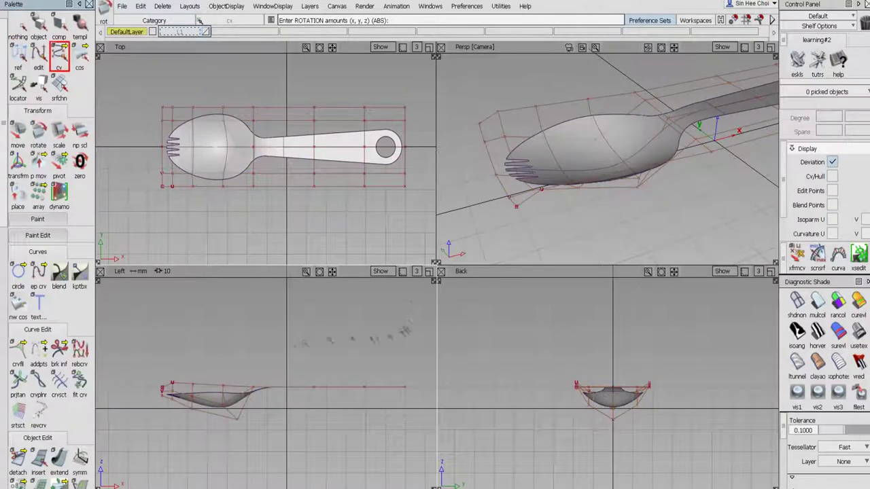
{"action": "left_click_drag", "start_coordinate": [281, 360], "coordinate": [429, 450]}
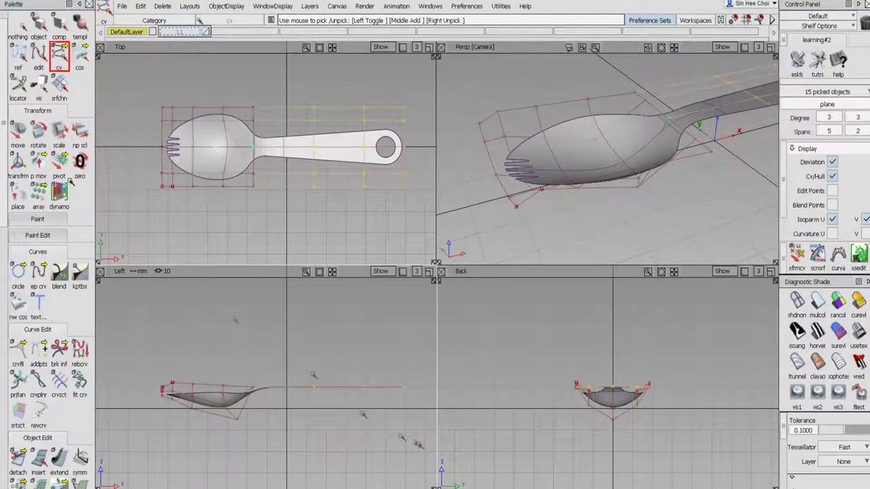
{"action": "left_click", "coordinate": [39, 140]}
{"action": "mouse_move", "coordinate": [316, 300]}
{"action": "middle_mouse_down"}
{"action": "mouse_move", "coordinate": [345, 314]}
{"action": "mouse_move", "coordinate": [329, 303]}
{"action": "middle_mouse_up"}
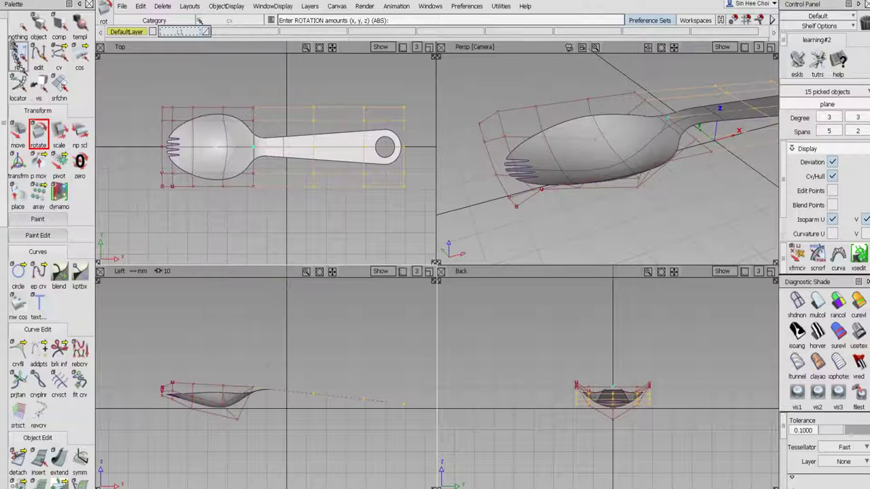
{"action": "left_click", "coordinate": [18, 26]}
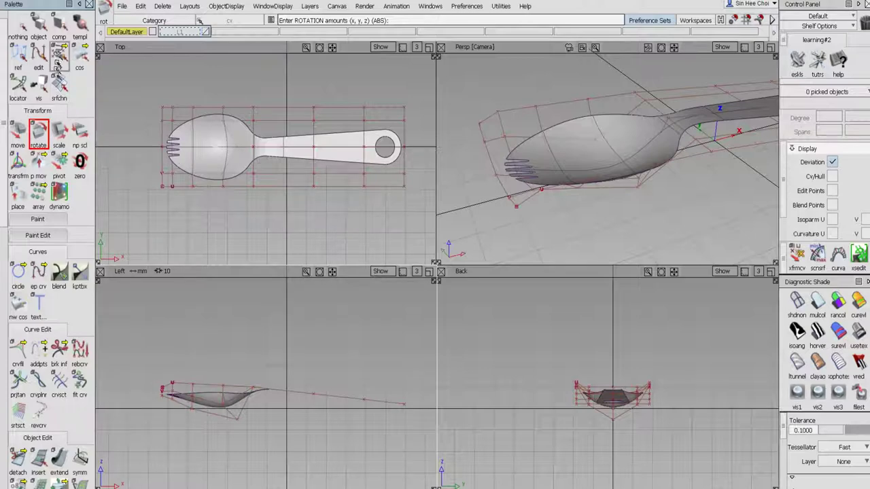
Rotate the handle's three CV rows by -2 about Y at the neck pivot to raise the handle end slightly, and deselect them.
{"action": "right_click_drag", "start_coordinate": [600, 132], "coordinate": [578, 151], "text": "alt+shift"}
{"action": "left_click", "coordinate": [39, 26]}
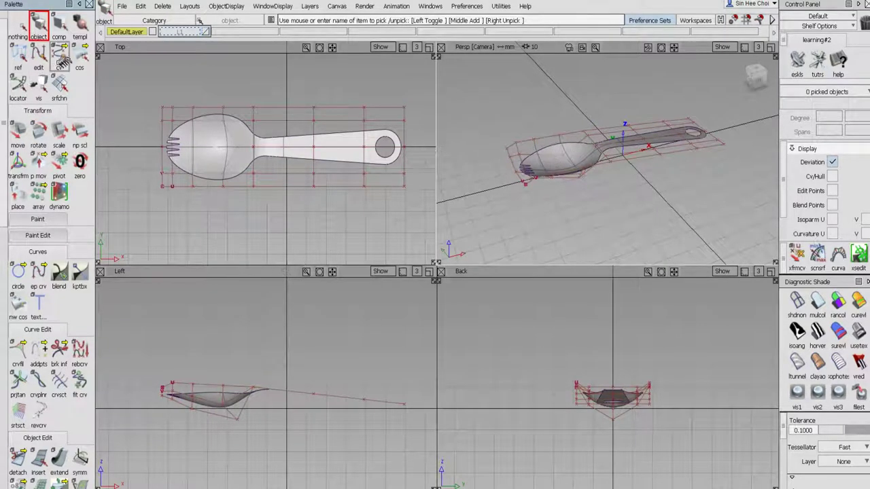
{"action": "left_click", "coordinate": [62, 57]}
{"action": "left_click_drag", "start_coordinate": [235, 363], "coordinate": [438, 450]}
{"action": "left_click", "coordinate": [38, 138]}
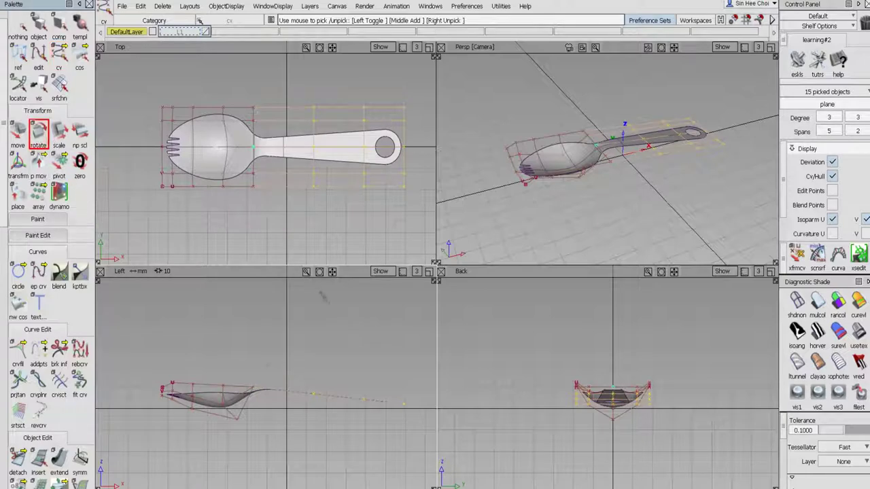
{"action": "right_click_drag", "start_coordinate": [320, 326], "coordinate": [299, 320], "text": "alt+shift"}
{"action": "middle_click_drag", "start_coordinate": [333, 299], "coordinate": [311, 294]}
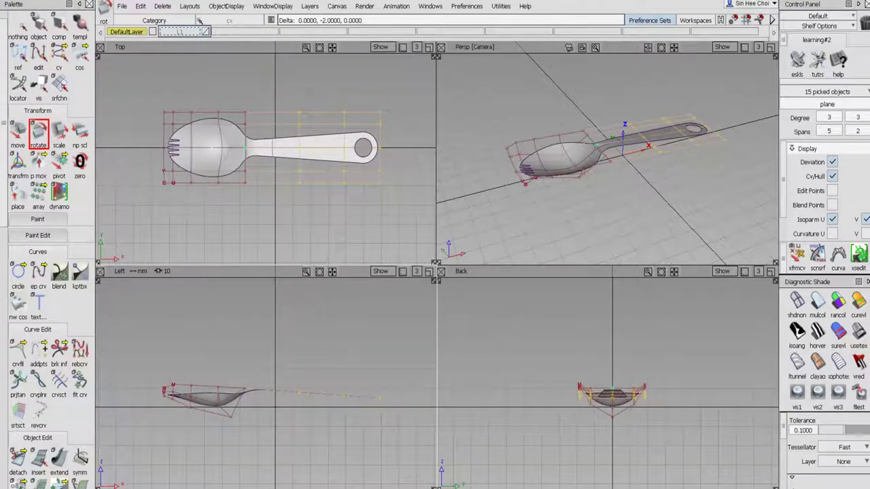
{"action": "left_click", "coordinate": [19, 24]}
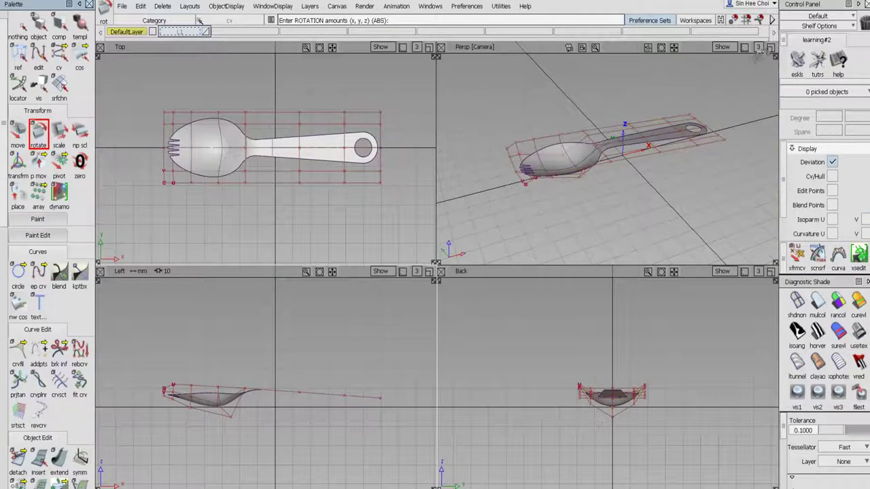
Select the spoon surface and turn off its CV/hull display.
{"action": "left_click", "coordinate": [771, 47]}
{"action": "left_click_drag", "start_coordinate": [475, 173], "coordinate": [491, 196], "text": "alt+shift"}
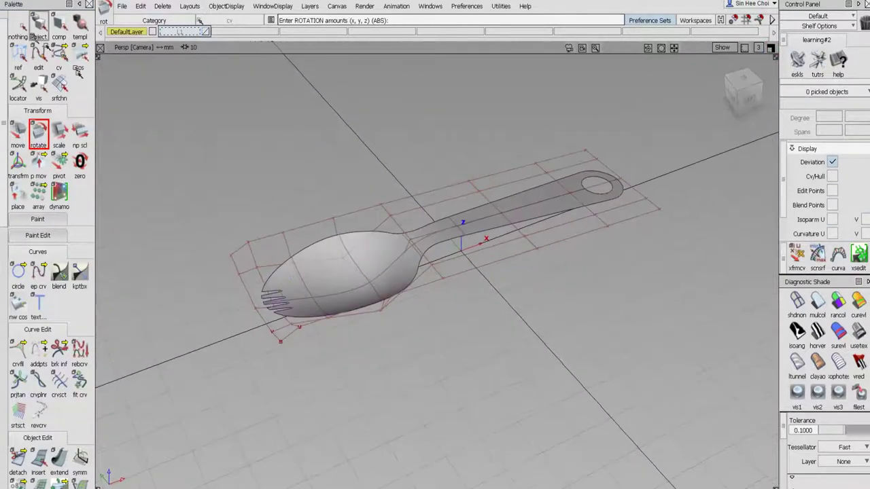
{"action": "left_click", "coordinate": [38, 27]}
{"action": "left_click", "coordinate": [314, 288]}
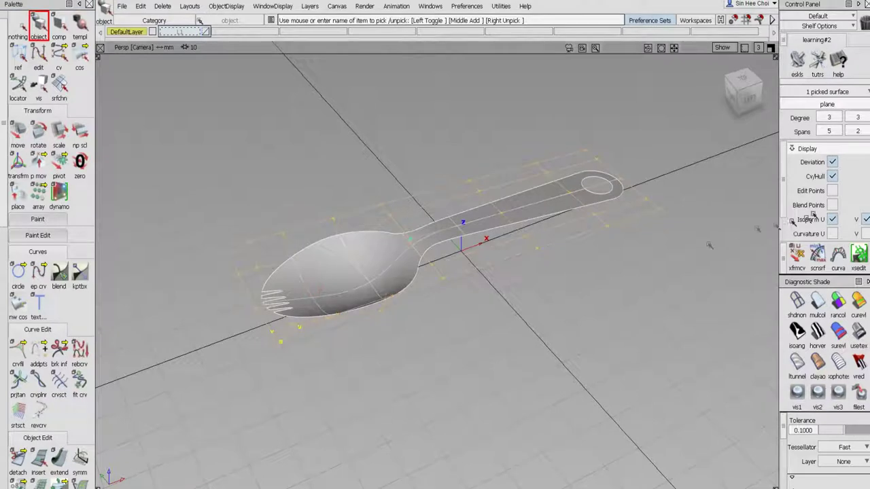
{"action": "left_click", "coordinate": [831, 178]}
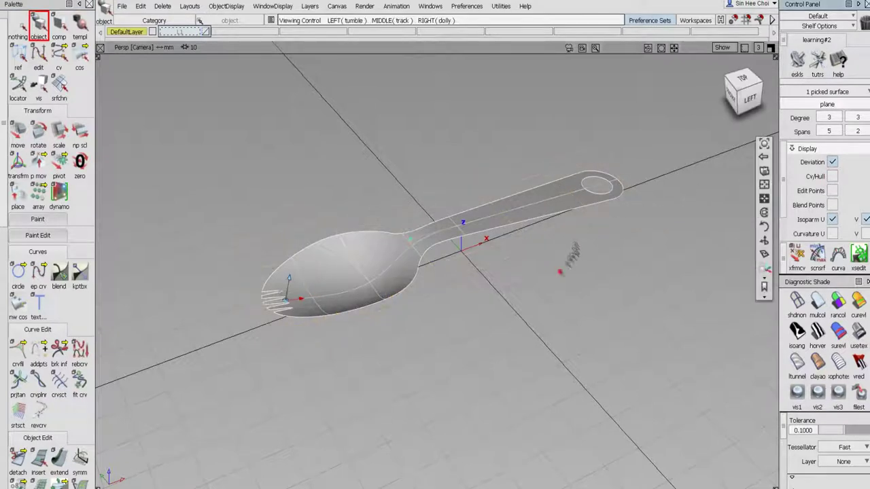
{"action": "left_click_drag", "start_coordinate": [562, 268], "coordinate": [544, 255], "text": "alt+shift"}
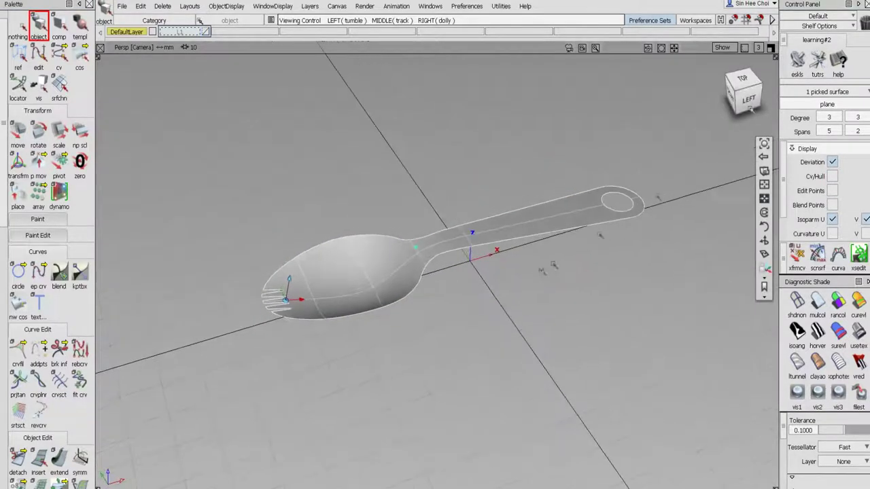
Turn off diagnostic shading for the spoon so its bare profile can be viewed from the side.
{"action": "left_click", "coordinate": [771, 47]}
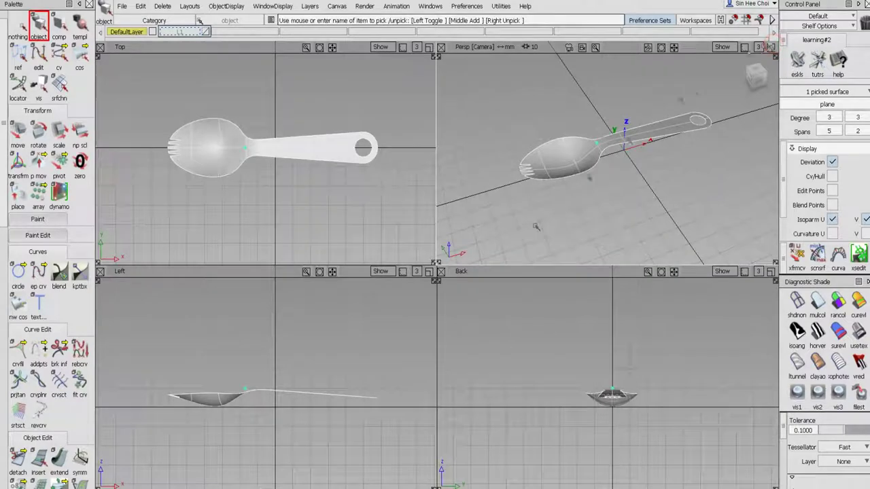
{"action": "left_click", "coordinate": [429, 271]}
{"action": "left_click", "coordinate": [798, 302]}
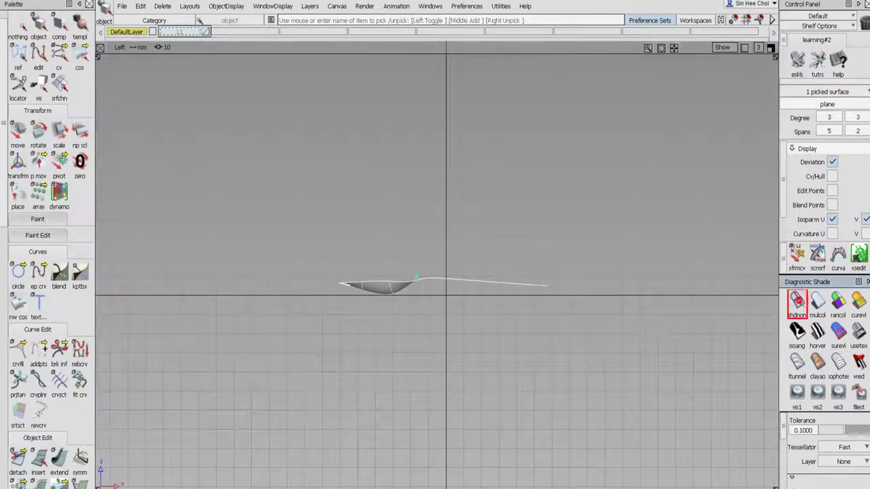
{"action": "right_click_drag", "start_coordinate": [468, 315], "coordinate": [551, 222], "text": "alt+shift"}
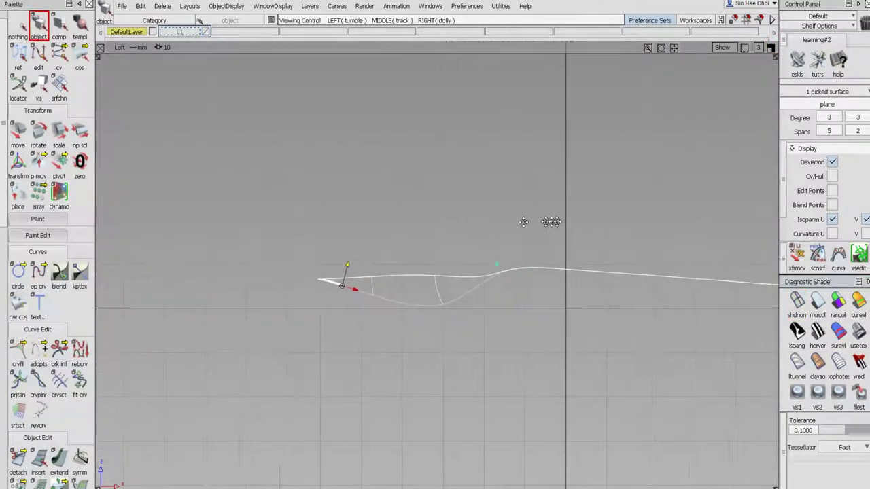
{"action": "middle_click_drag", "start_coordinate": [552, 222], "coordinate": [427, 207], "text": "alt+shift"}
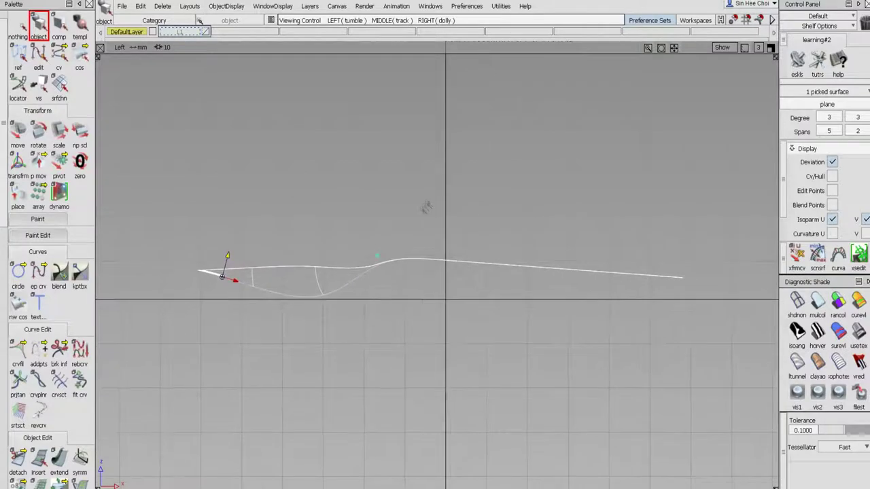
Offset the spoon surface by a distance of -1 to create a second surface below it, and deselect the result.
{"action": "left_click", "coordinate": [4, 338]}
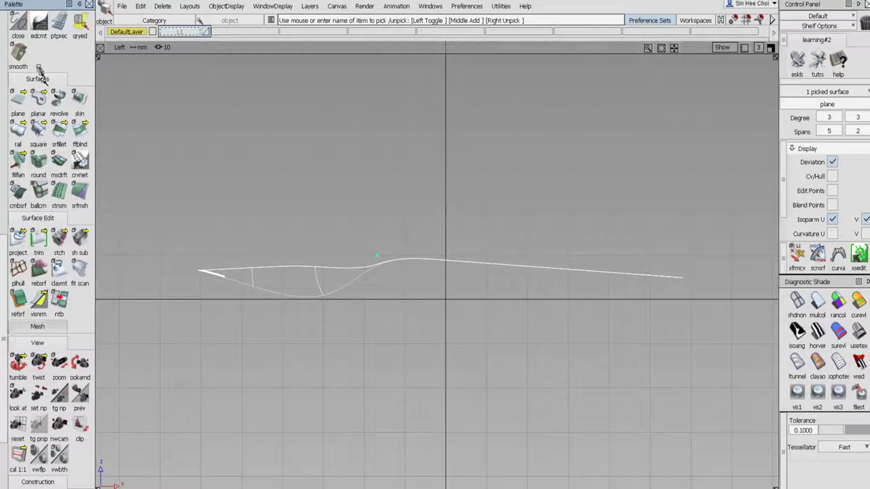
{"action": "scroll", "coordinate": [40, 67], "scroll_direction": "up", "scroll_amount": 2}
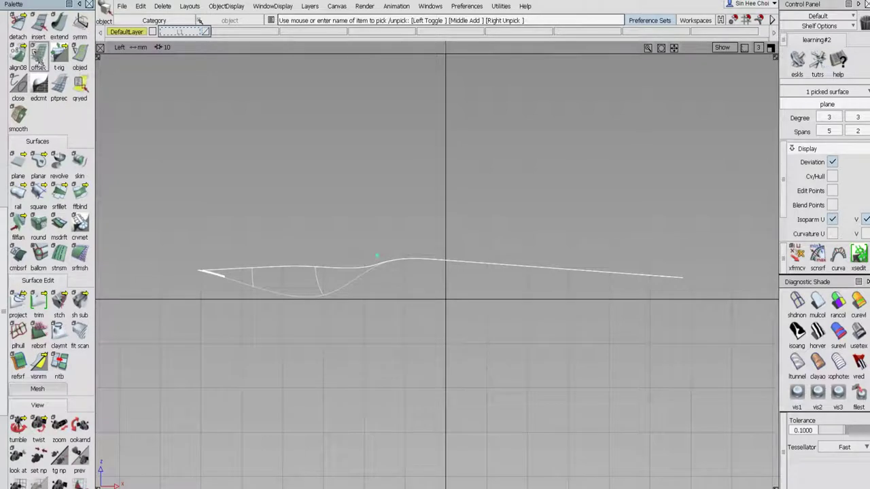
{"action": "left_click", "coordinate": [39, 59]}
{"action": "double_click", "coordinate": [39, 60]}
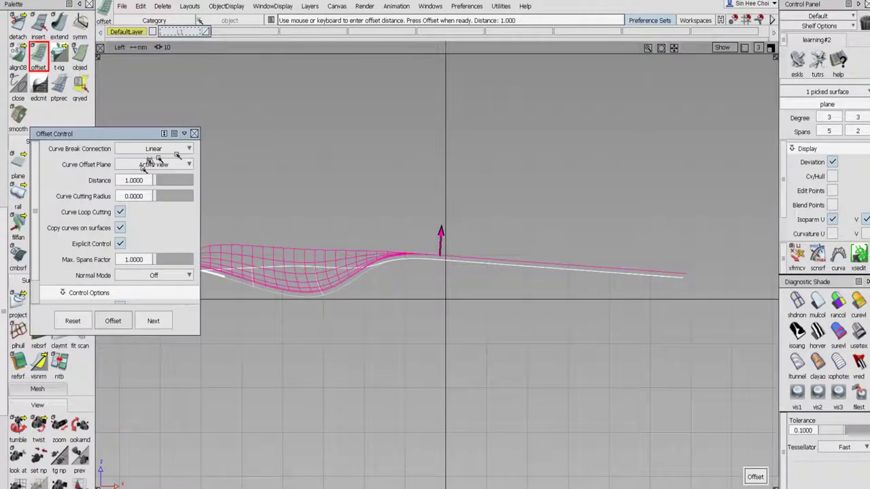
{"action": "left_click", "coordinate": [123, 180]}
{"action": "type", "text": "-"}
{"action": "key", "text": "Return"}
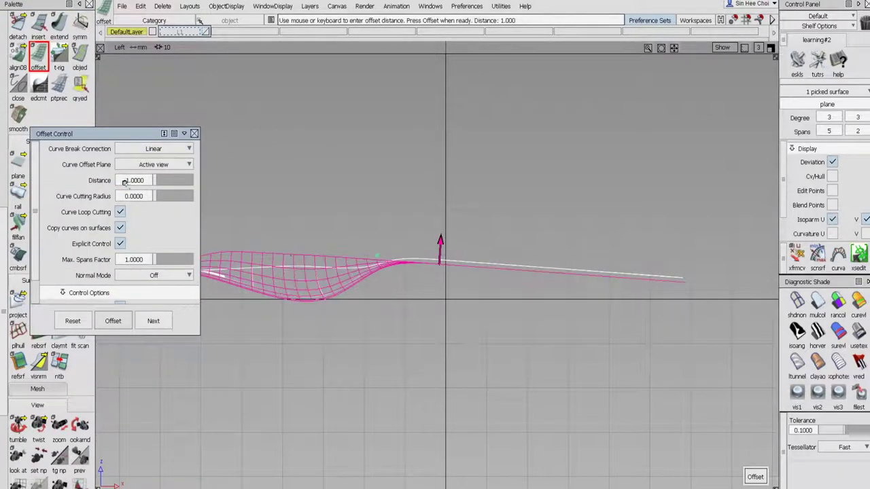
{"action": "left_click", "coordinate": [758, 477]}
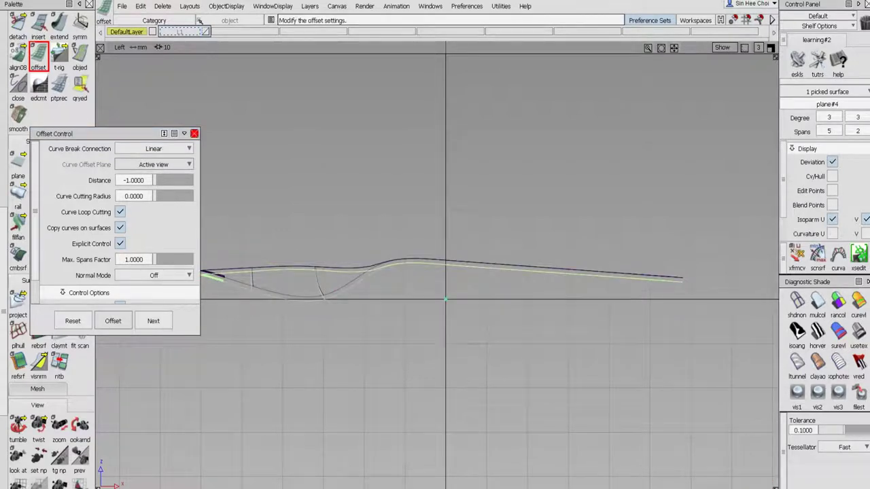
{"action": "left_click", "coordinate": [194, 133]}
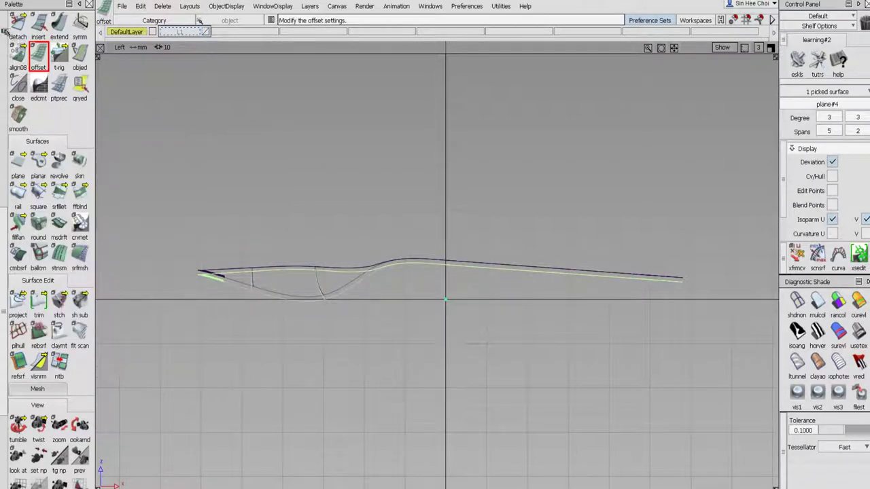
{"action": "scroll", "coordinate": [27, 68], "scroll_direction": "up", "scroll_amount": 5}
{"action": "left_click", "coordinate": [19, 43]}
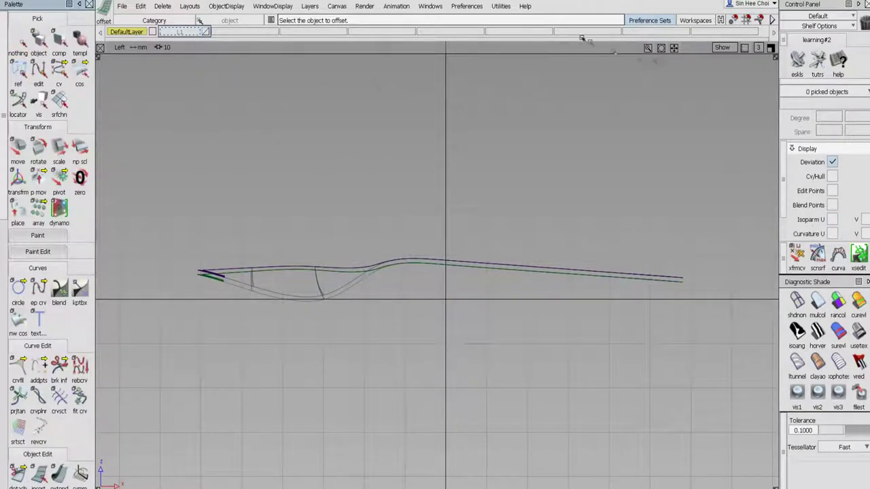
Delete the construction history of both the original and the offset spoon surfaces, and deselect them.
{"action": "left_click", "coordinate": [770, 48]}
{"action": "left_click", "coordinate": [770, 48]}
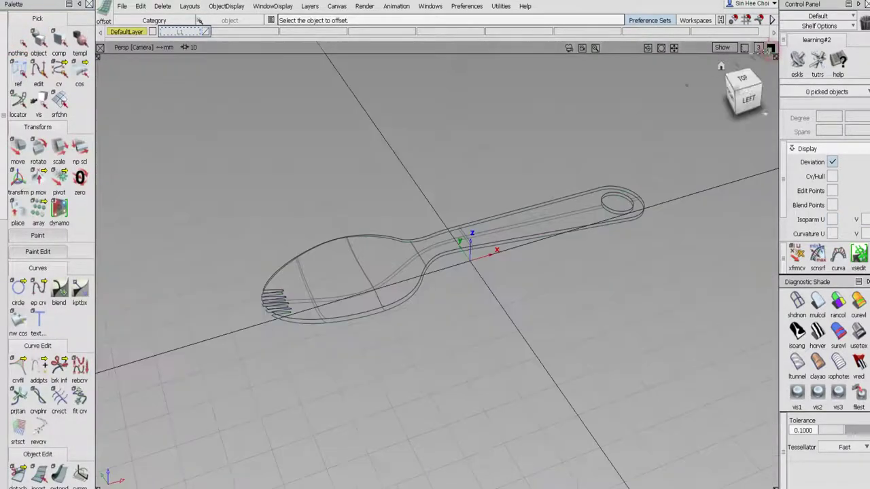
{"action": "left_click", "coordinate": [38, 45]}
{"action": "left_click_drag", "start_coordinate": [210, 132], "coordinate": [727, 360]}
{"action": "left_click", "coordinate": [163, 6]}
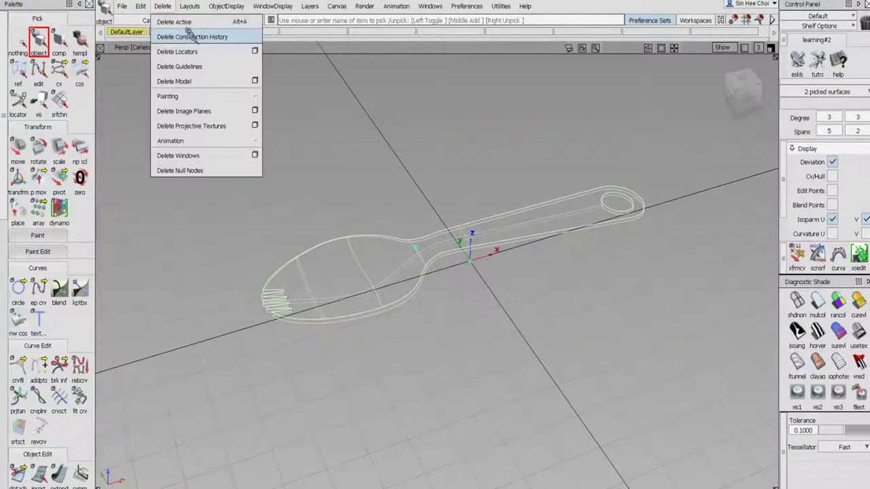
{"action": "left_click", "coordinate": [193, 36]}
{"action": "left_click", "coordinate": [380, 282]}
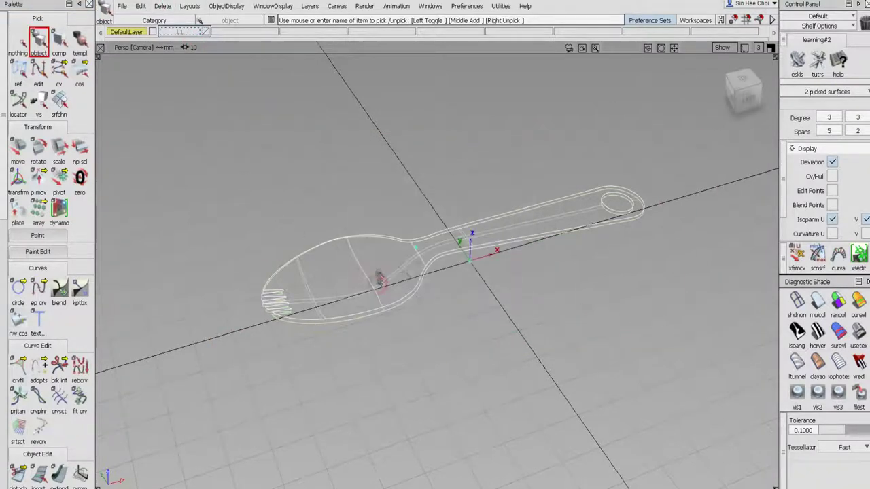
{"action": "left_click", "coordinate": [17, 41]}
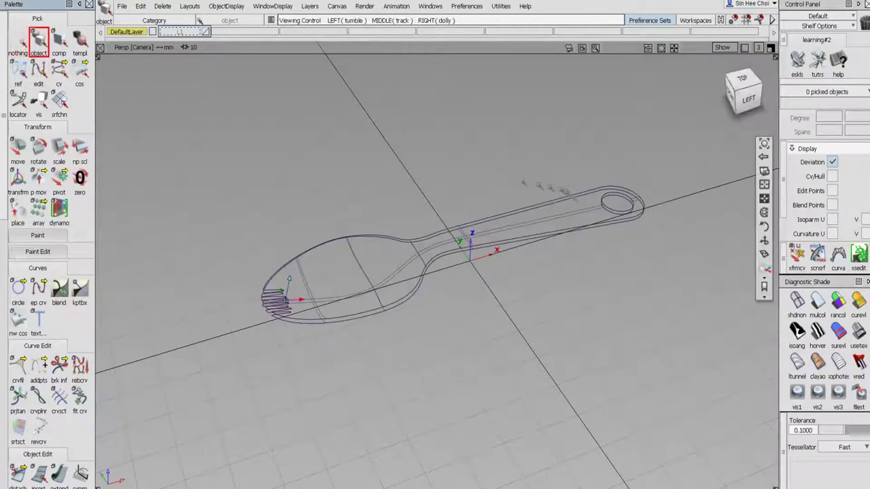
Skin the inner wall of the handle hole in two halves between the upper and lower surfaces' edges.
{"action": "scroll", "coordinate": [636, 199], "scroll_direction": "up", "scroll_amount": 5}
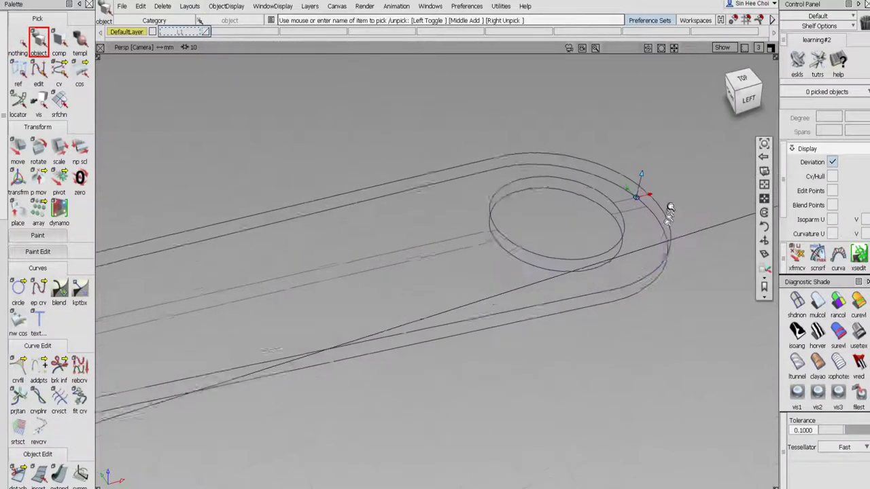
{"action": "scroll", "coordinate": [85, 414], "scroll_direction": "down", "scroll_amount": 5}
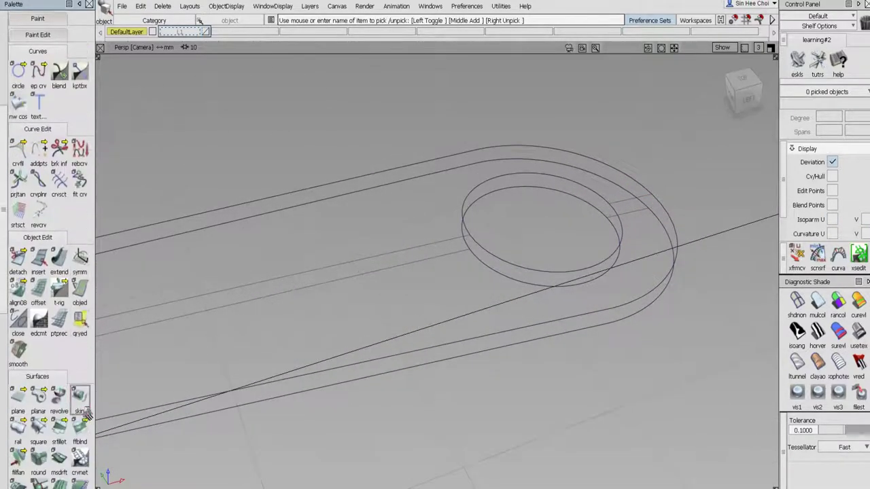
{"action": "left_click", "coordinate": [81, 406]}
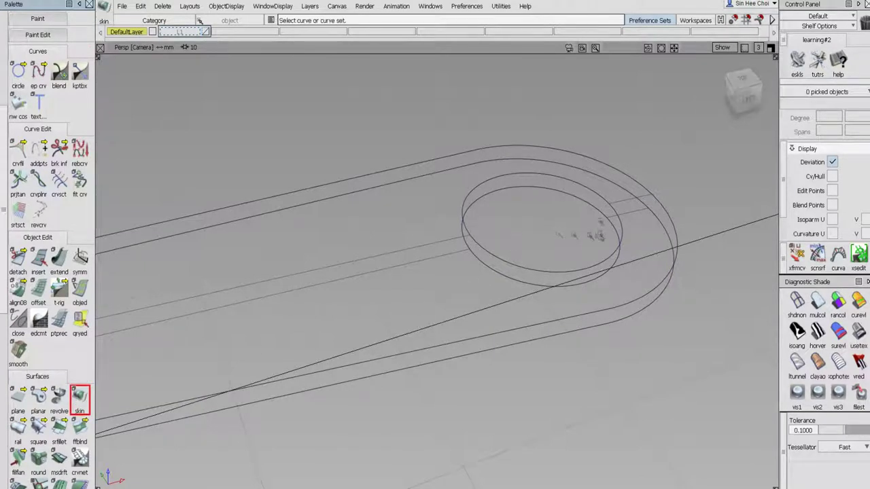
{"action": "left_click", "coordinate": [595, 198]}
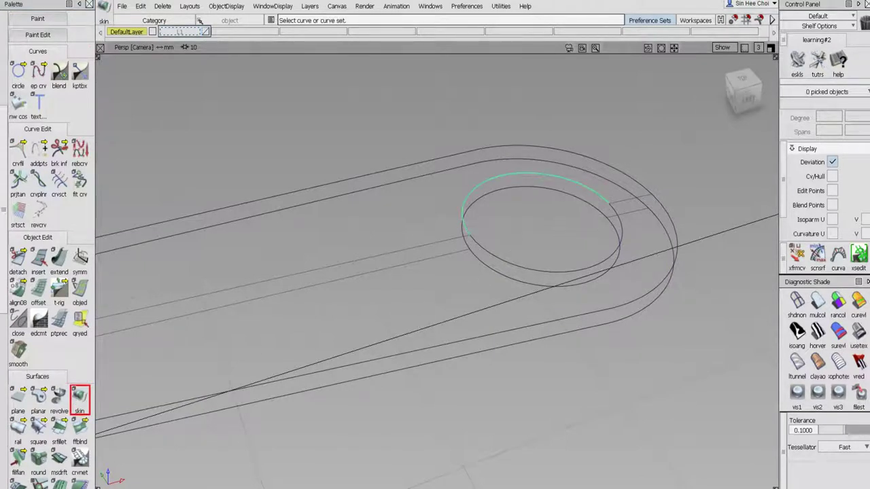
{"action": "left_click", "coordinate": [466, 240]}
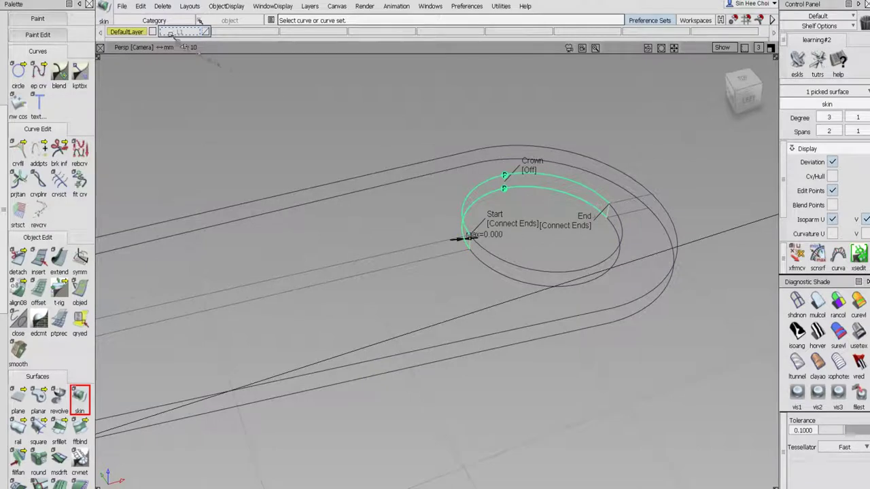
{"action": "left_click", "coordinate": [162, 6]}
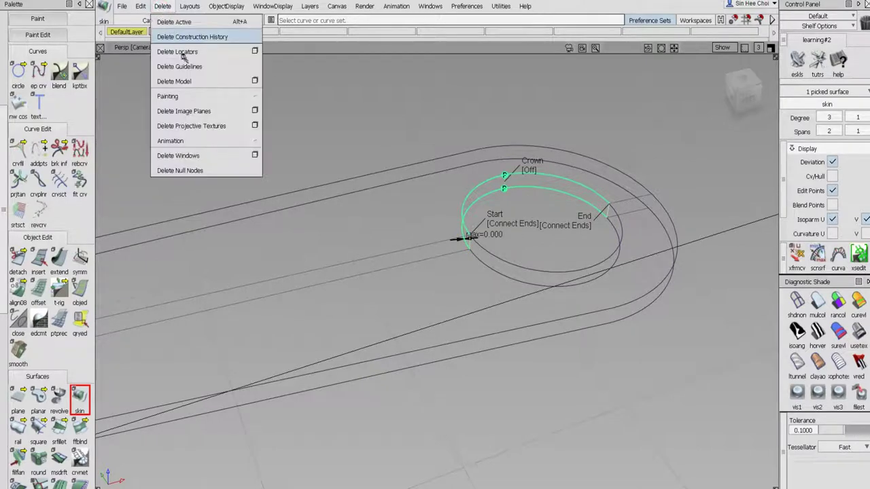
{"action": "left_click", "coordinate": [183, 52]}
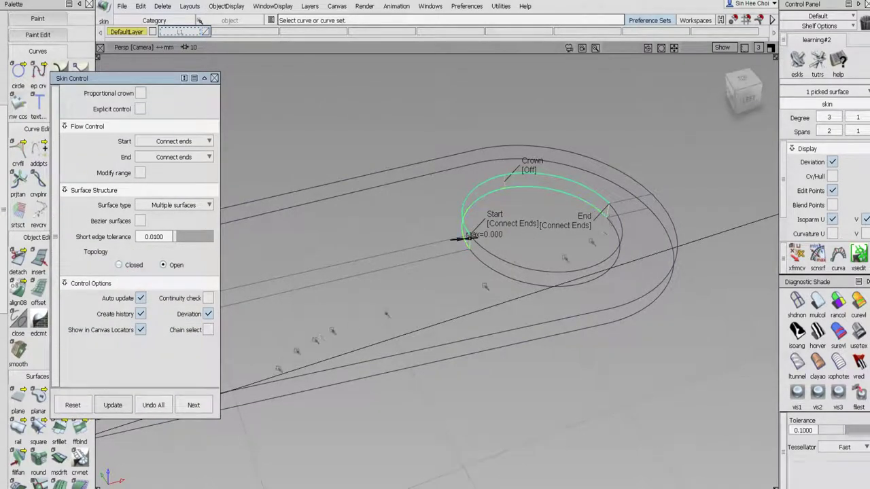
{"action": "left_click", "coordinate": [194, 405]}
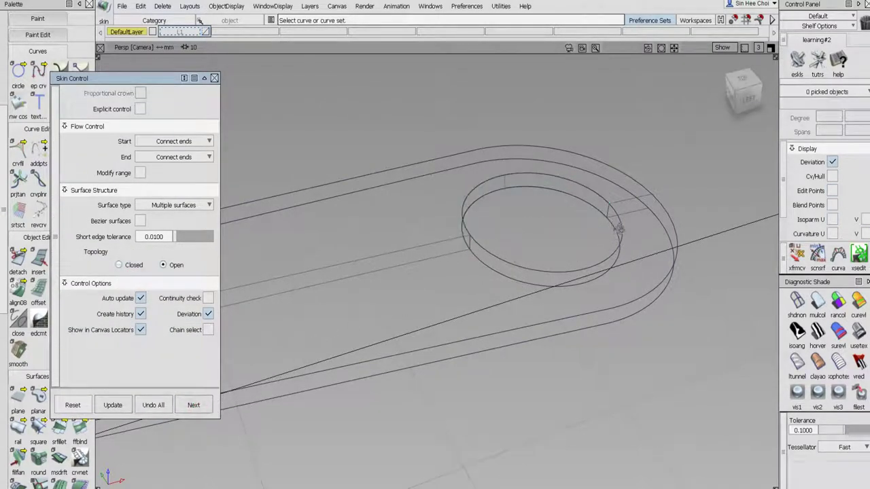
{"action": "left_click", "coordinate": [618, 228]}
{"action": "left_click", "coordinate": [614, 230]}
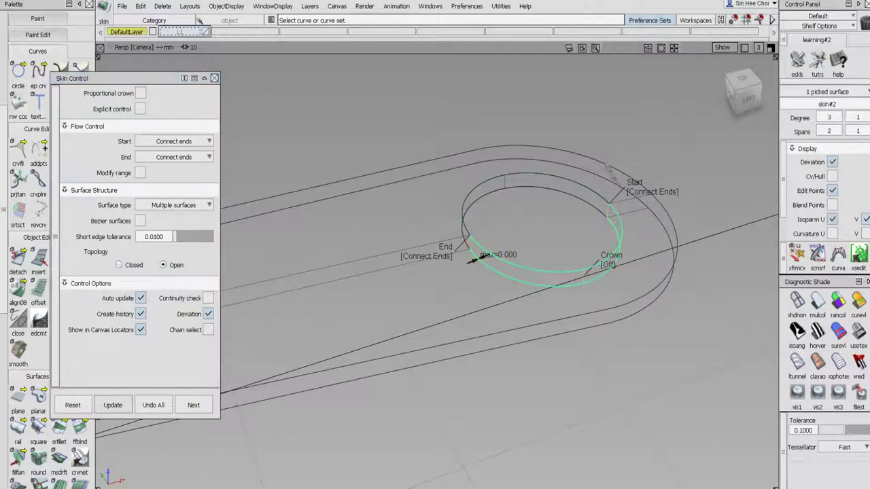
Skin the side wall between both surfaces' outer edges around the handle's rounded end and along its far straight side.
{"action": "left_click", "coordinate": [607, 173]}
{"action": "left_click", "coordinate": [602, 178]}
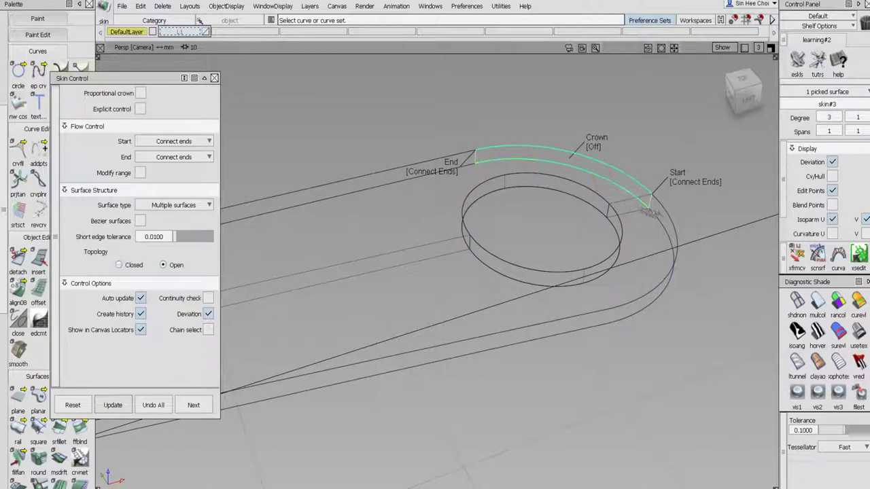
{"action": "left_click", "coordinate": [665, 209]}
{"action": "left_click", "coordinate": [657, 220]}
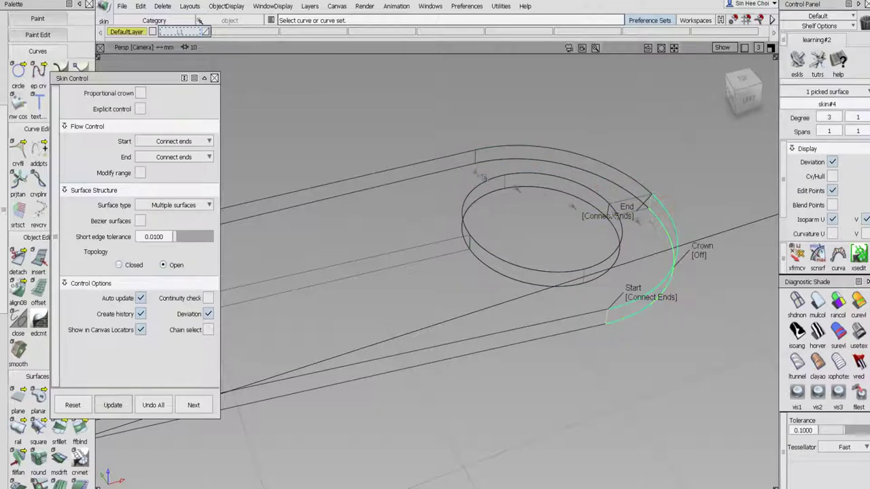
{"action": "left_click", "coordinate": [460, 155]}
{"action": "left_click", "coordinate": [461, 169]}
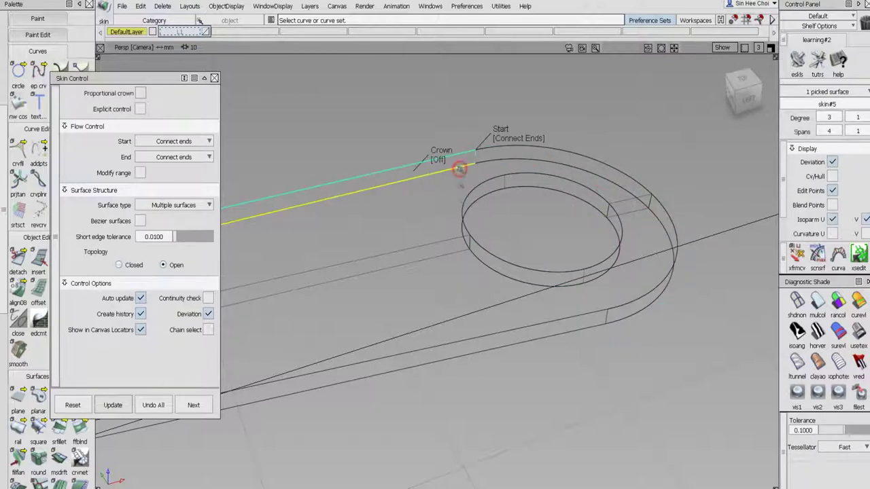
Skin the side wall between both surfaces along the handle's near straight edge and along the concave neck curves on both sides.
{"action": "left_click", "coordinate": [493, 337]}
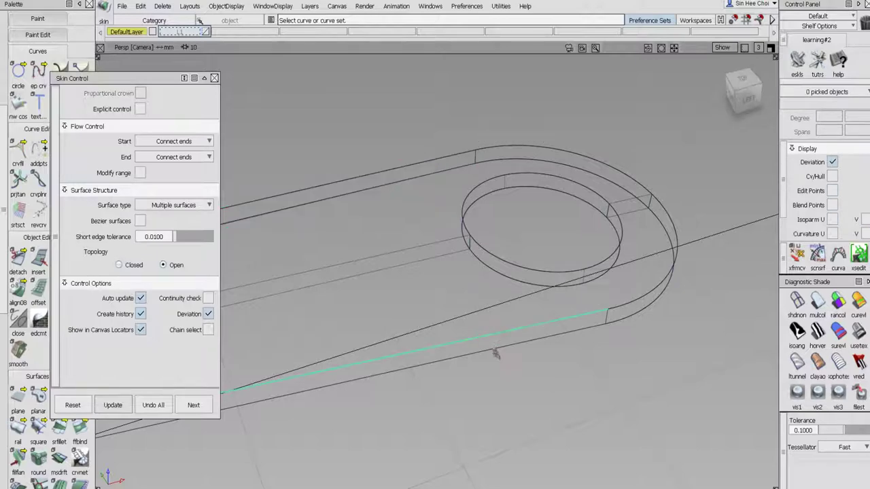
{"action": "left_click", "coordinate": [496, 351]}
{"action": "right_click_drag", "start_coordinate": [511, 291], "coordinate": [499, 299], "text": "alt+shift"}
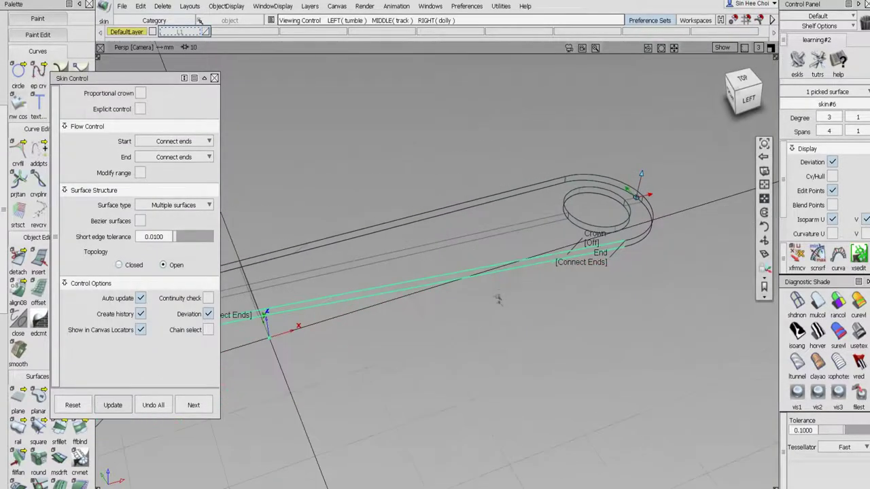
{"action": "middle_click_drag", "start_coordinate": [503, 290], "coordinate": [680, 242], "text": "alt+shift"}
{"action": "middle_click_drag", "start_coordinate": [474, 317], "coordinate": [561, 316], "text": "alt+shift"}
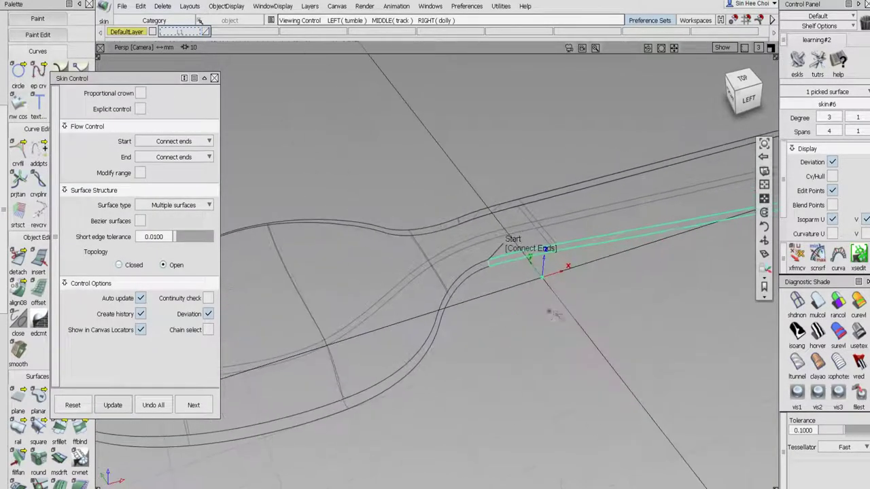
{"action": "right_click_drag", "start_coordinate": [451, 250], "coordinate": [480, 260], "text": "alt+shift"}
{"action": "left_click", "coordinate": [451, 196]}
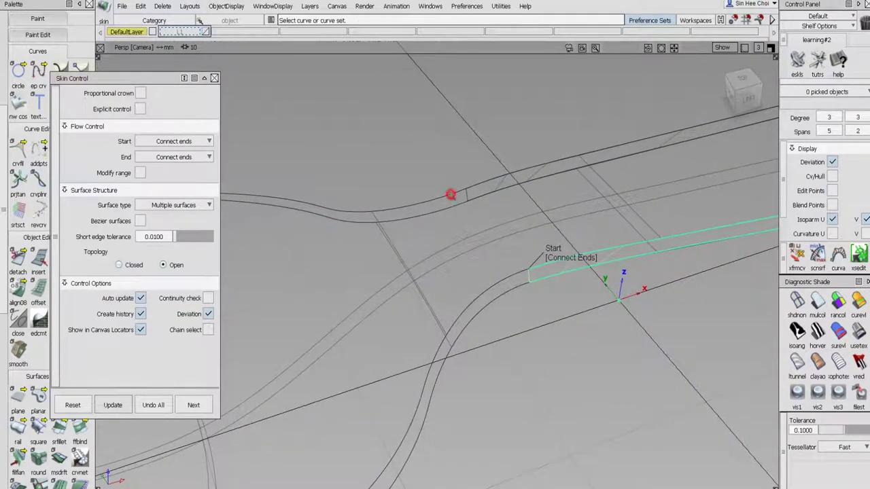
{"action": "left_click", "coordinate": [448, 212]}
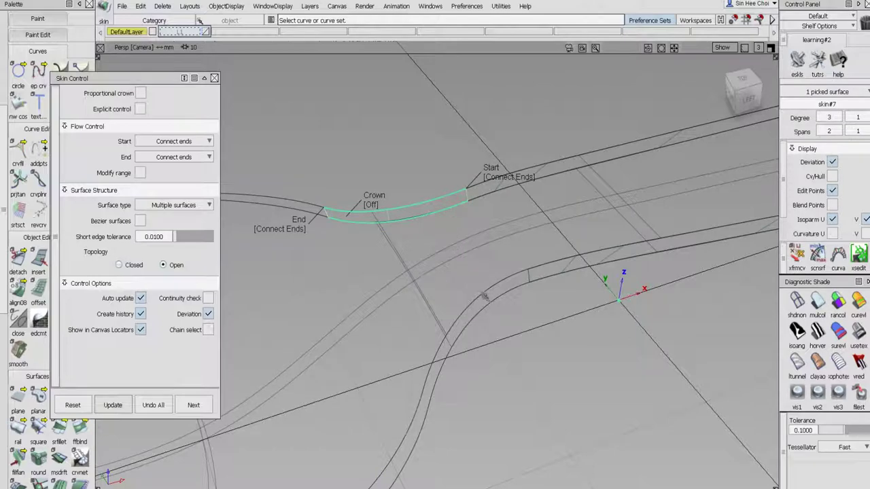
{"action": "left_click", "coordinate": [484, 296]}
{"action": "left_click", "coordinate": [487, 306]}
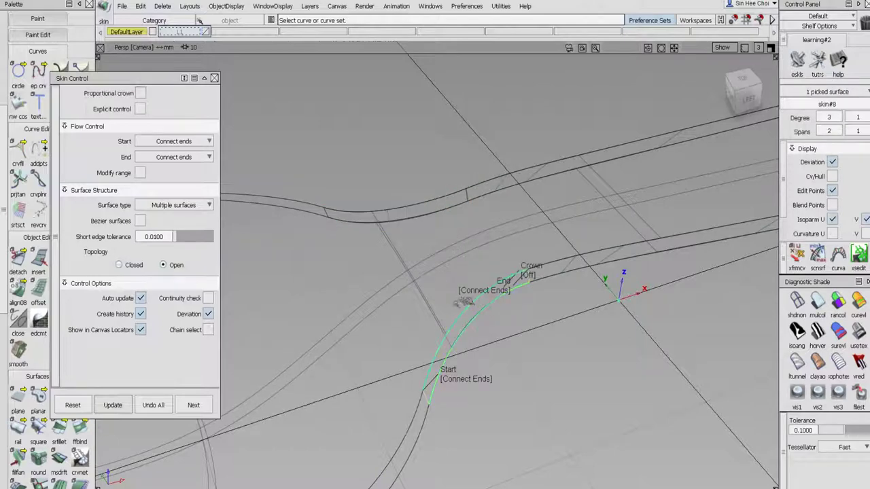
Skin the side walls between the upper and lower surfaces along the long outer edges on both sides of the bowl.
{"action": "middle_click_drag", "start_coordinate": [470, 299], "coordinate": [529, 263], "text": "alt+shift"}
{"action": "left_click_drag", "start_coordinate": [479, 296], "coordinate": [412, 112], "text": "alt+shift"}
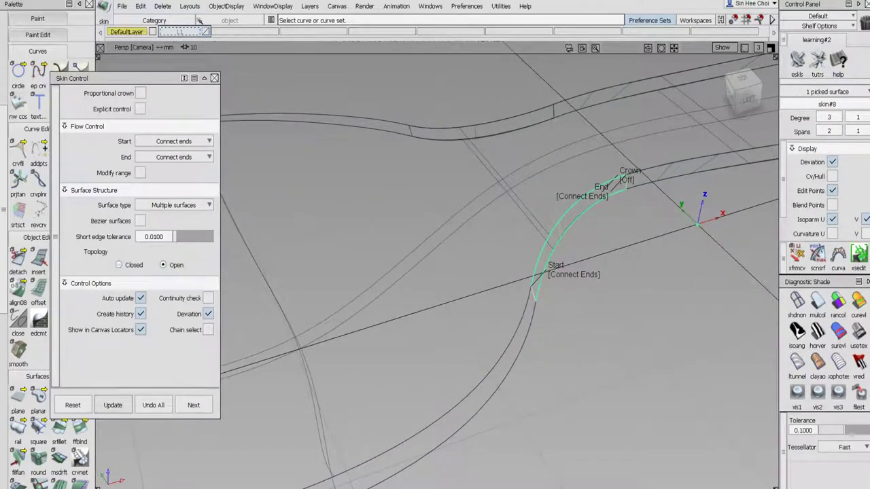
{"action": "left_click", "coordinate": [394, 124]}
{"action": "left_click", "coordinate": [392, 133]}
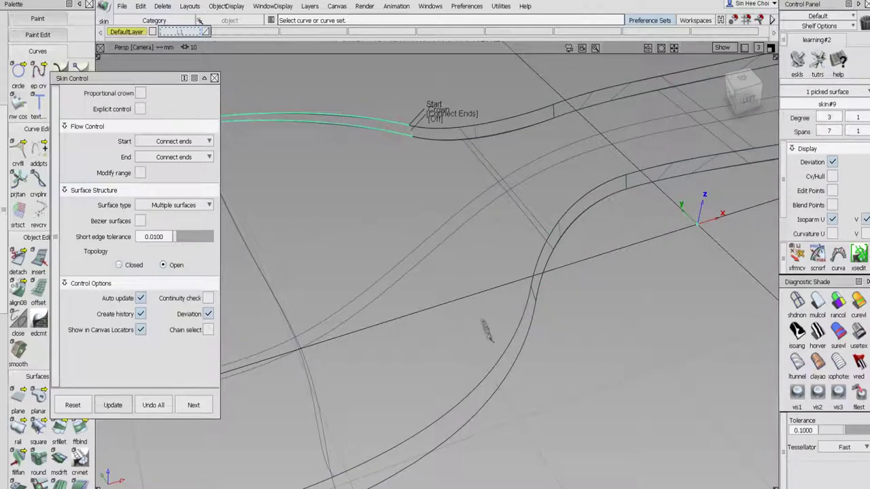
{"action": "left_click", "coordinate": [498, 365]}
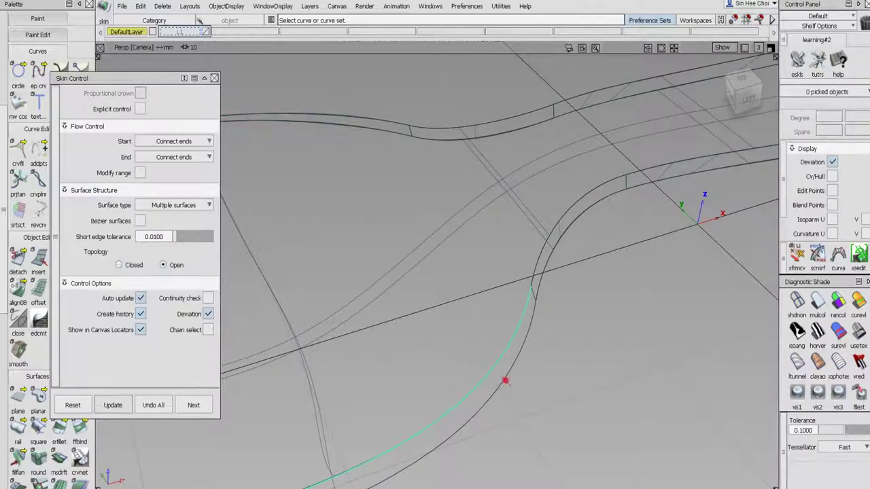
{"action": "left_click", "coordinate": [503, 378]}
Skin the straight side walls of the two tine slots nearest the bowl's far edge, joining upper and lower edges.
{"action": "left_click_drag", "start_coordinate": [503, 378], "coordinate": [490, 286], "text": "alt+shift"}
{"action": "right_click_drag", "start_coordinate": [490, 286], "coordinate": [472, 301], "text": "alt+shift"}
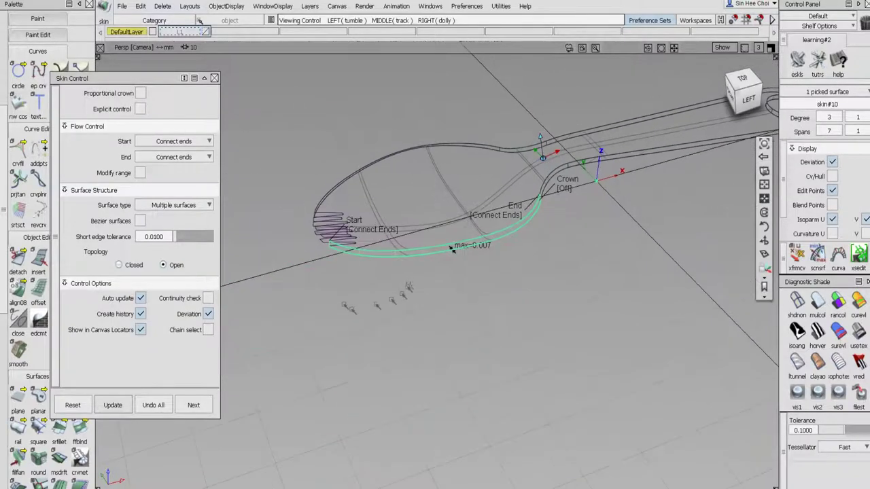
{"action": "left_click_drag", "start_coordinate": [355, 284], "coordinate": [441, 272], "text": "alt+shift"}
{"action": "left_click", "coordinate": [375, 269], "text": "alt+shift"}
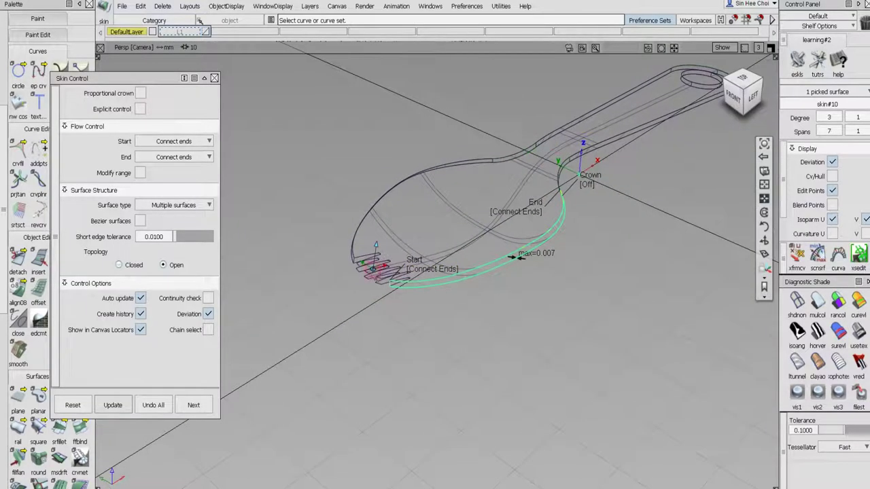
{"action": "left_click_drag", "start_coordinate": [378, 270], "coordinate": [407, 278], "text": "alt+shift"}
{"action": "right_click_drag", "start_coordinate": [406, 277], "coordinate": [461, 237], "text": "alt+shift"}
{"action": "left_click_drag", "start_coordinate": [462, 236], "coordinate": [333, 234], "text": "alt+shift"}
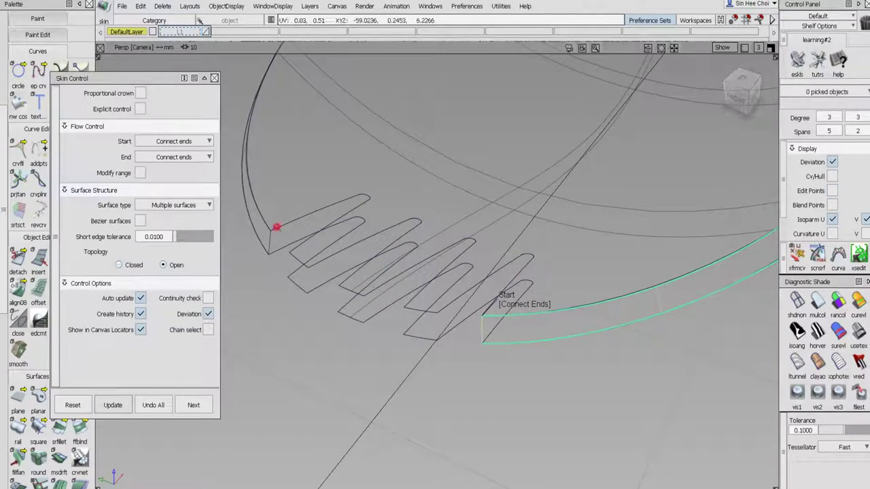
{"action": "left_click", "coordinate": [276, 229]}
{"action": "left_click", "coordinate": [279, 249]}
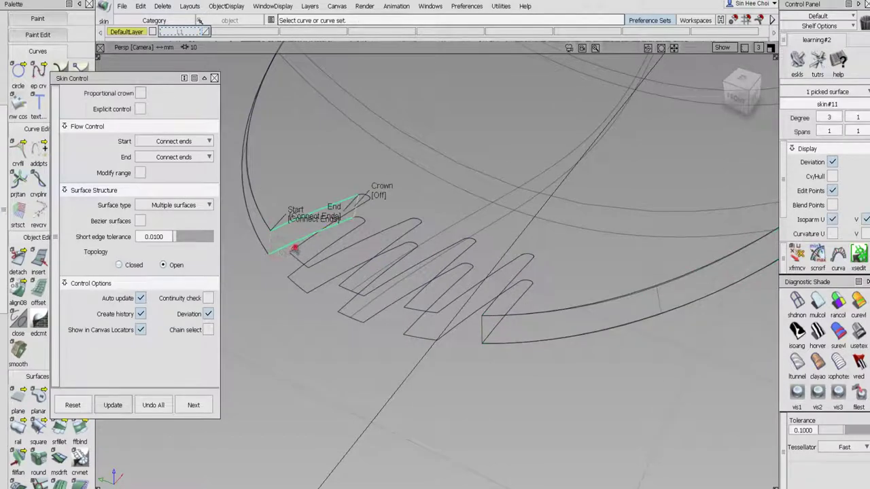
{"action": "left_click", "coordinate": [295, 249]}
{"action": "left_click", "coordinate": [315, 262]}
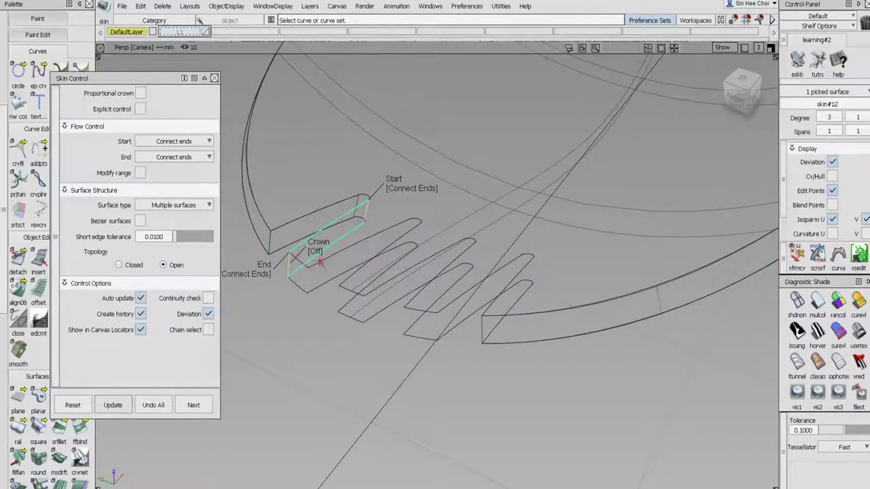
{"action": "left_click", "coordinate": [319, 261]}
{"action": "left_click", "coordinate": [321, 284]}
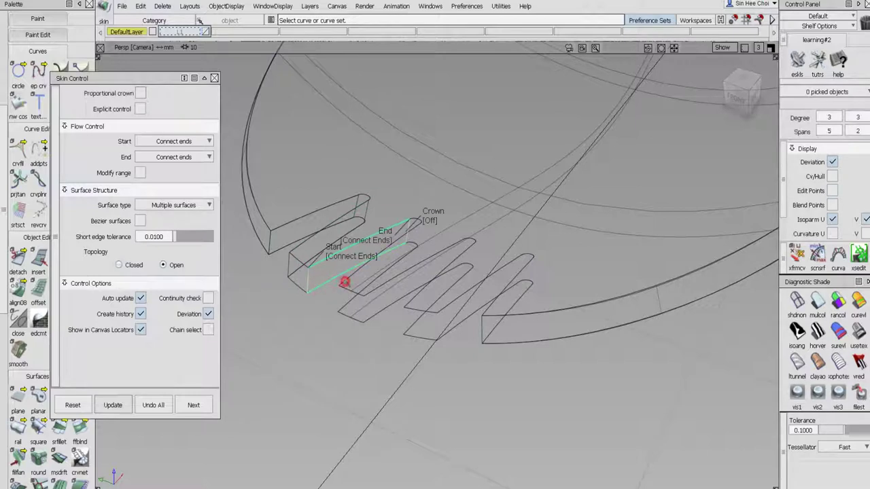
{"action": "left_click", "coordinate": [345, 282]}
{"action": "left_click", "coordinate": [365, 291]}
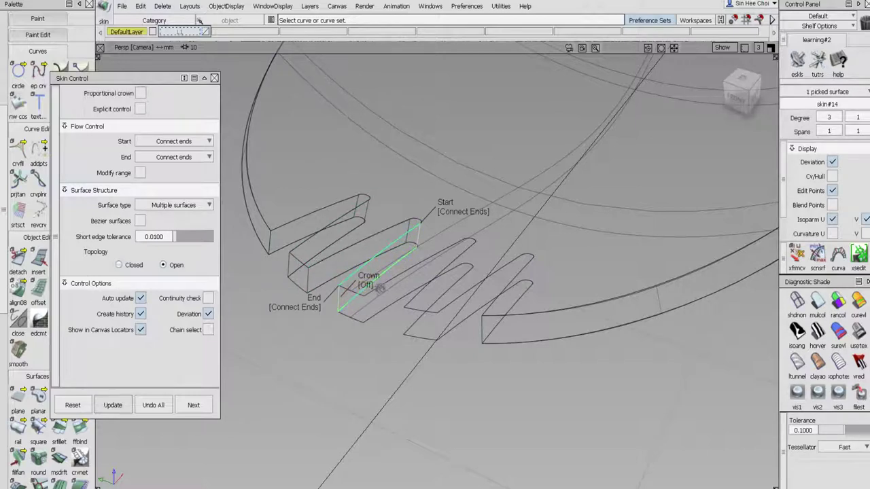
Skin the straight side walls of the remaining two tine slots, up to the bowl's near edge.
{"action": "left_click", "coordinate": [383, 286]}
{"action": "left_click", "coordinate": [386, 308]}
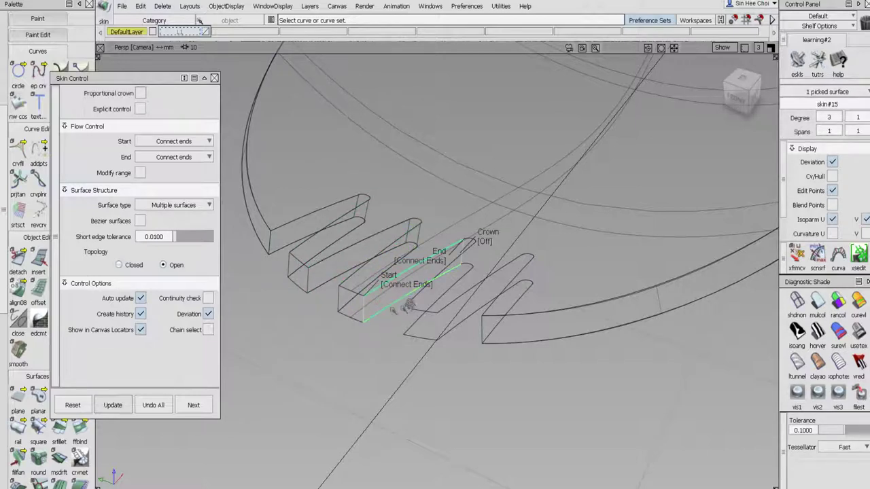
{"action": "left_click", "coordinate": [416, 300]}
{"action": "left_click", "coordinate": [414, 314]}
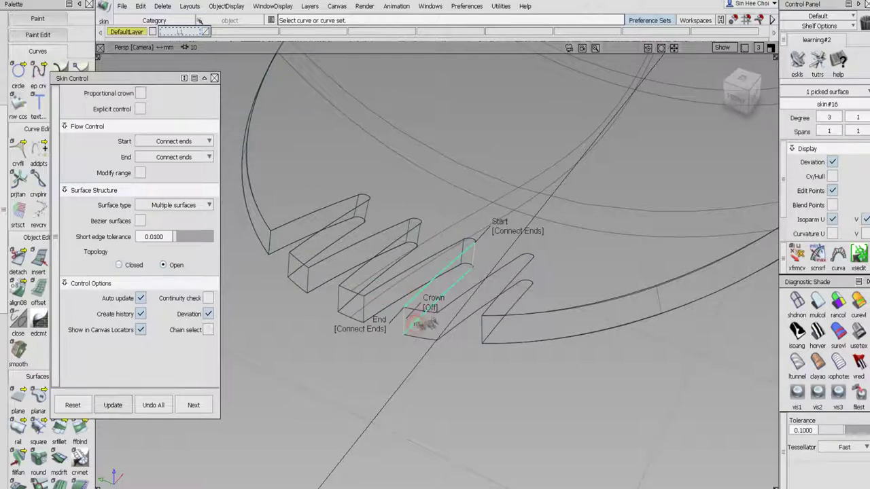
{"action": "left_click", "coordinate": [443, 311]}
{"action": "left_click", "coordinate": [454, 327]}
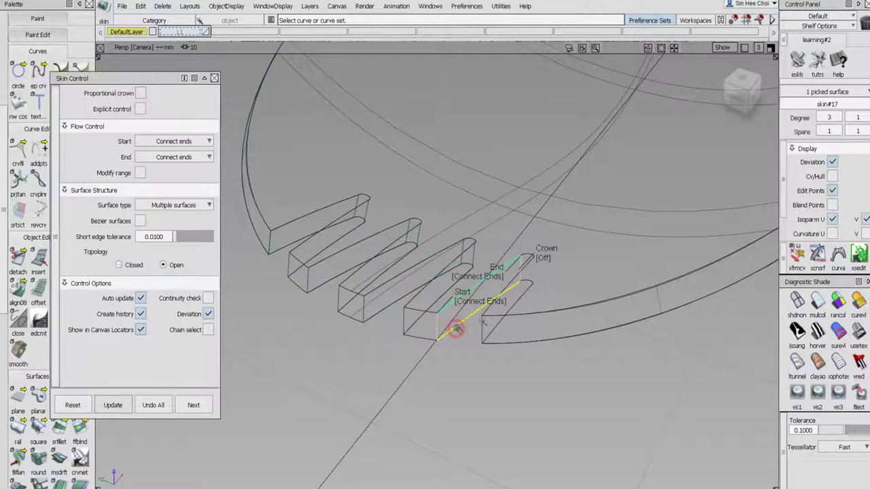
{"action": "left_click", "coordinate": [489, 311]}
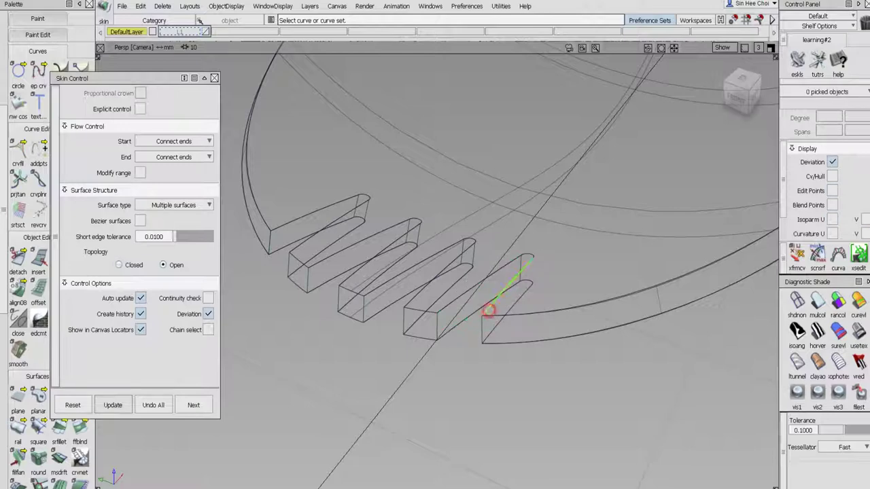
{"action": "left_click", "coordinate": [494, 338]}
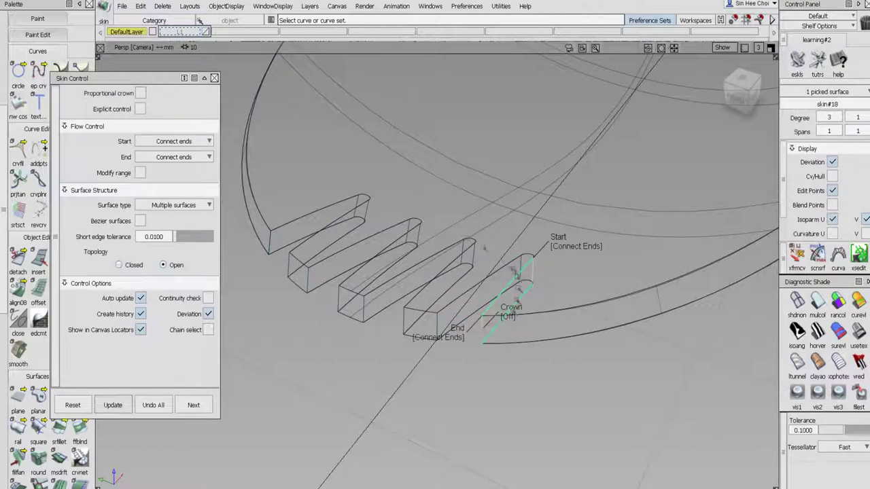
Skin the rounded inner ends of all four tine slots between the upper and lower arcs.
{"action": "scroll", "coordinate": [413, 218], "scroll_direction": "up", "scroll_amount": 3}
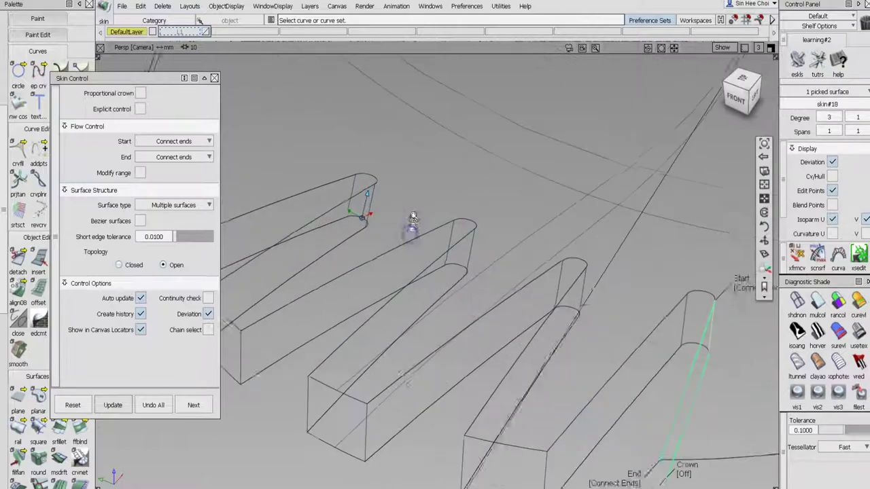
{"action": "scroll", "coordinate": [358, 178], "scroll_direction": "up", "scroll_amount": 1}
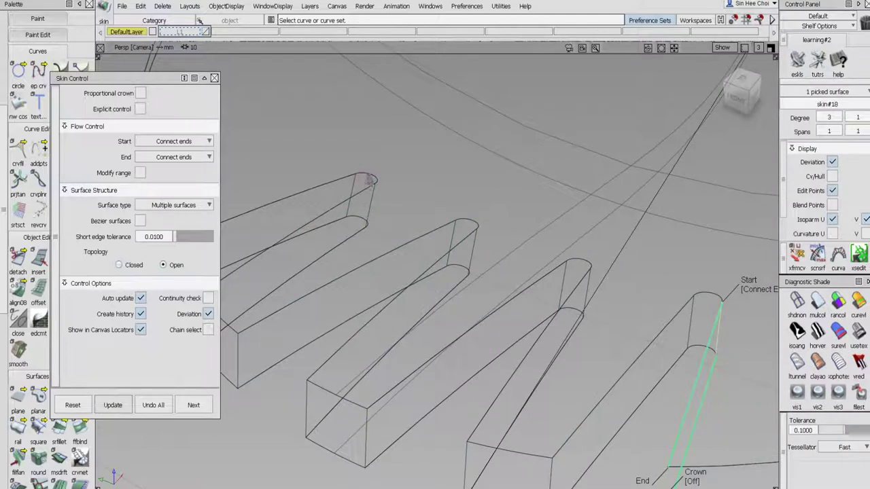
{"action": "left_click", "coordinate": [367, 180]}
{"action": "left_click", "coordinate": [364, 220]}
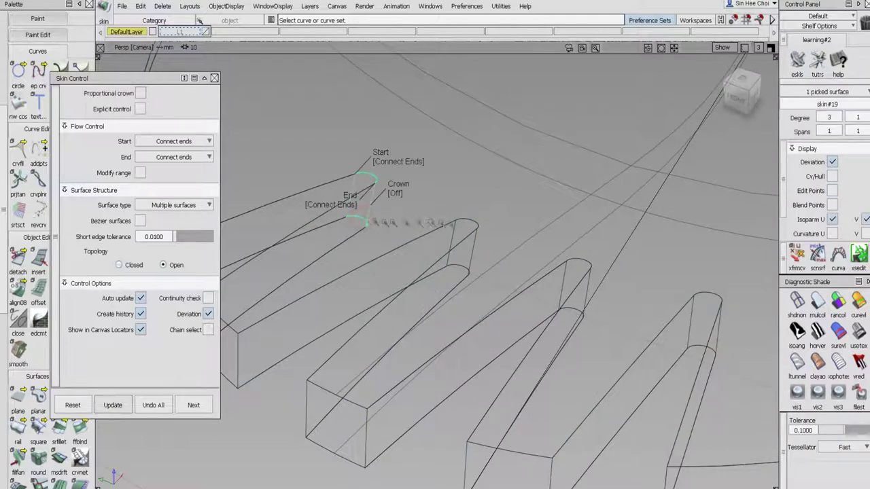
{"action": "left_click", "coordinate": [466, 223]}
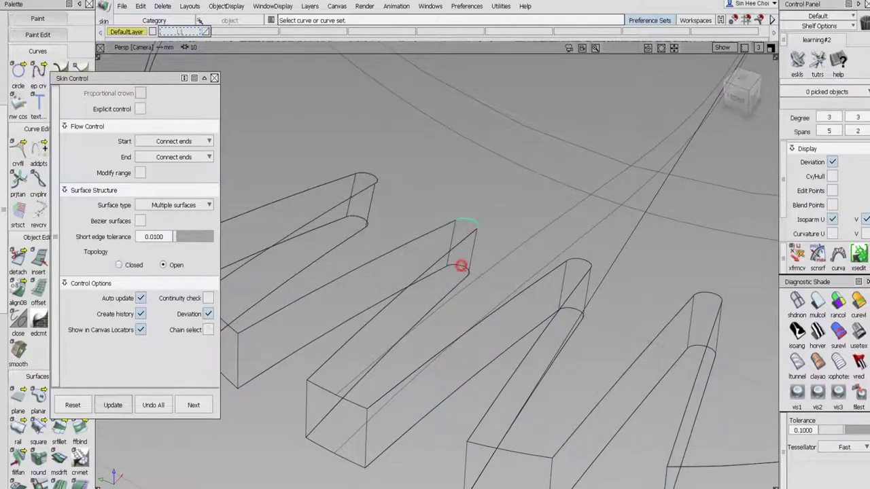
{"action": "left_click", "coordinate": [461, 268]}
{"action": "left_click", "coordinate": [583, 261]}
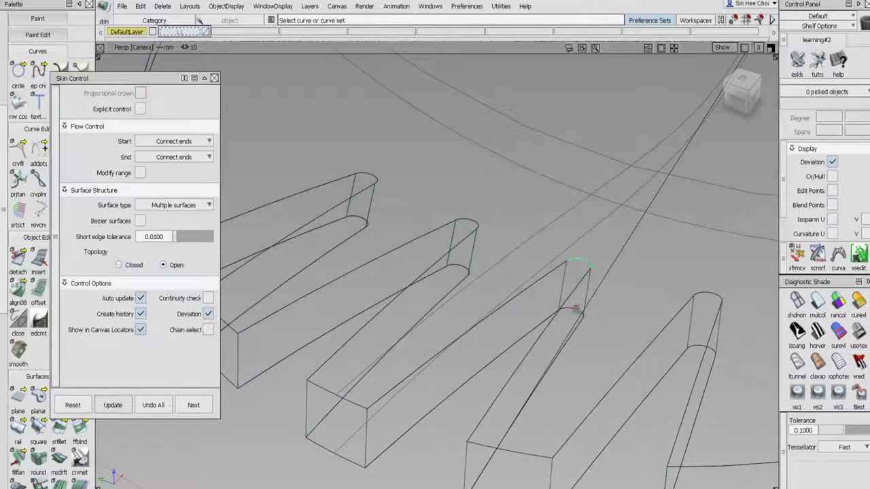
{"action": "left_click", "coordinate": [575, 311]}
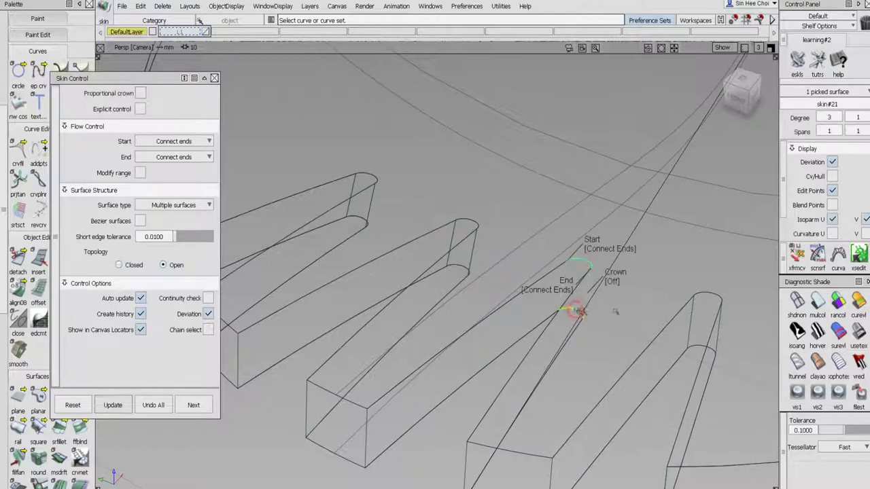
{"action": "left_click", "coordinate": [709, 294]}
{"action": "left_click", "coordinate": [695, 346]}
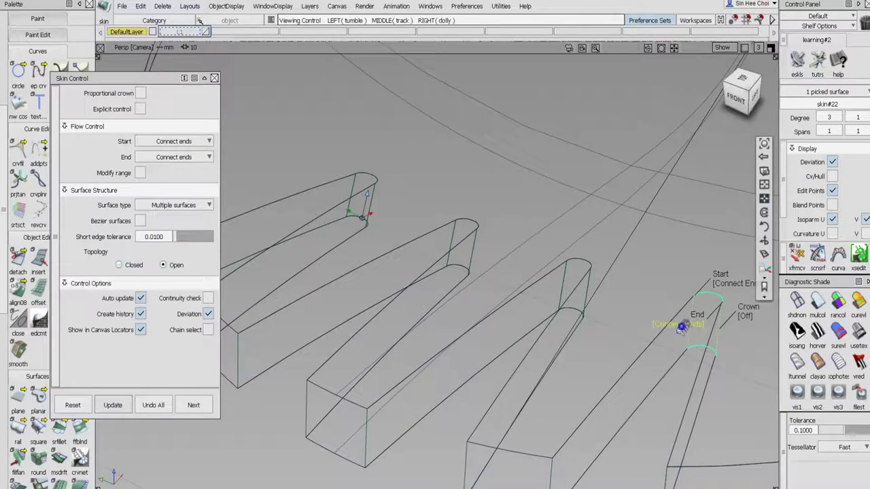
Skin the tip face of the full tine nearest the bowl's far edge between its upper and lower edges.
{"action": "right_click_drag", "start_coordinate": [683, 327], "coordinate": [669, 333], "text": "alt+shift"}
{"action": "middle_click_drag", "start_coordinate": [568, 299], "coordinate": [607, 310], "text": "alt+shift"}
{"action": "left_click_drag", "start_coordinate": [588, 307], "coordinate": [564, 302], "text": "alt+shift"}
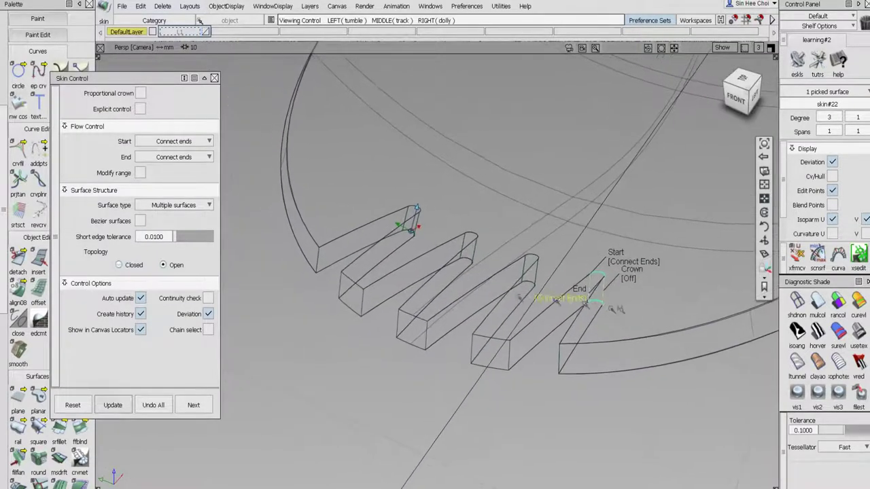
{"action": "left_click", "coordinate": [347, 278]}
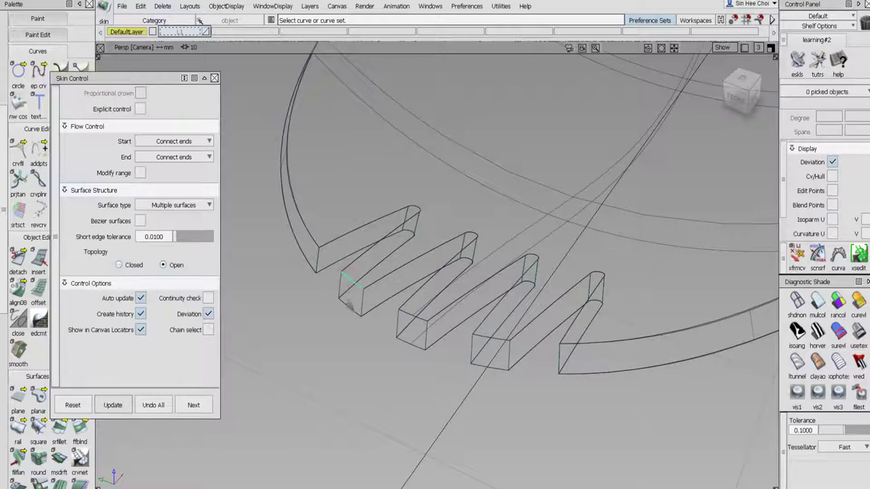
{"action": "left_click", "coordinate": [351, 307]}
{"action": "left_click", "coordinate": [406, 314]}
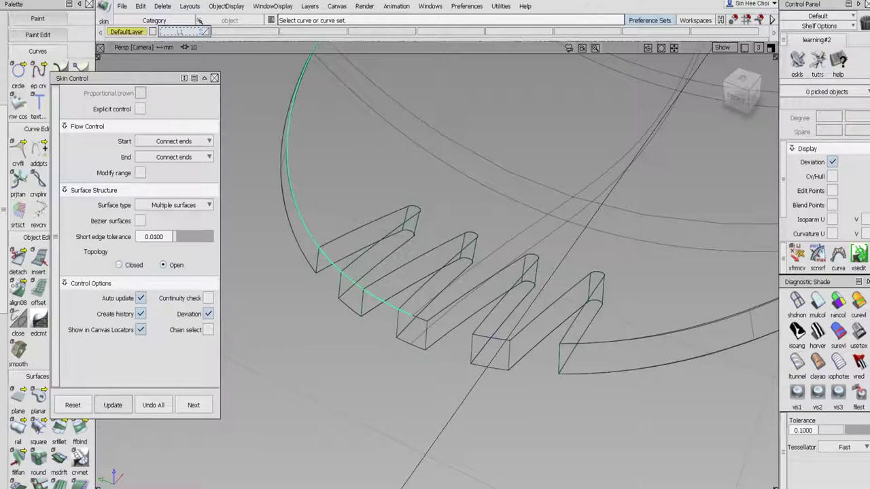
{"action": "left_click", "coordinate": [404, 339]}
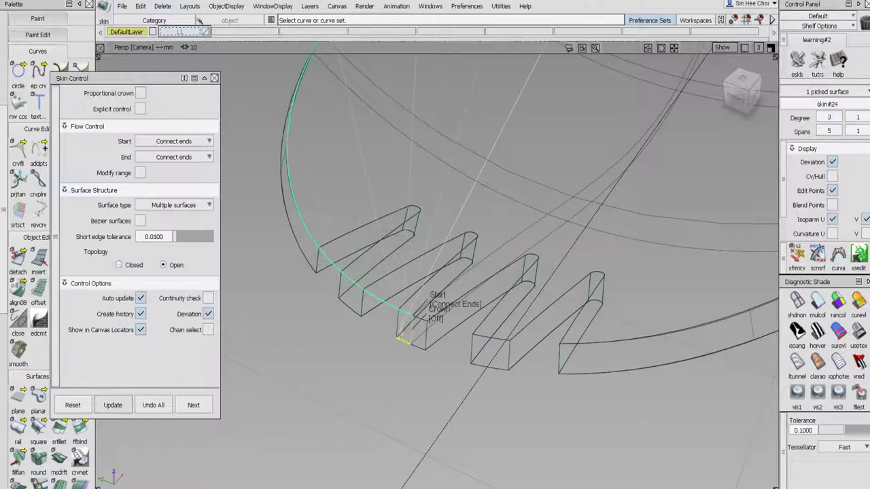
{"action": "key", "text": "Delete"}
Skin the near part of the middle tine's tip face between its short upper and lower edges, and delete all locators.
{"action": "left_click", "coordinate": [382, 284]}
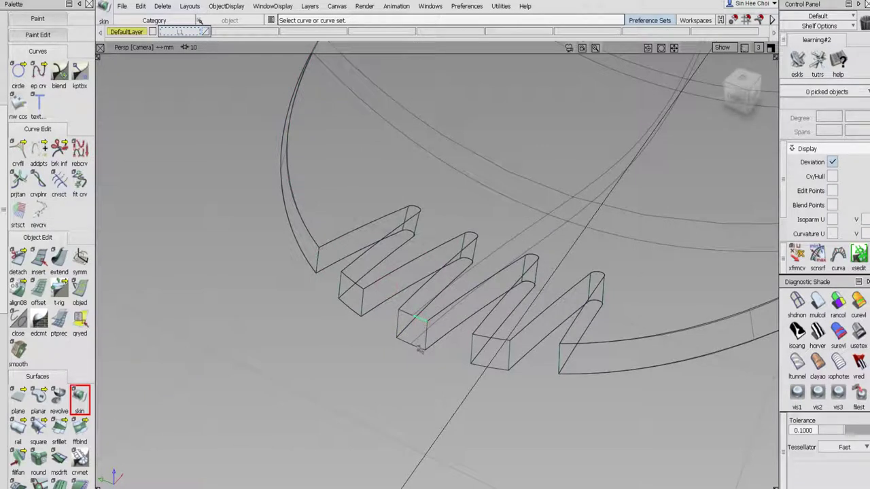
{"action": "left_click", "coordinate": [419, 350]}
{"action": "left_click_drag", "start_coordinate": [389, 347], "coordinate": [378, 339], "text": "alt+shift"}
{"action": "left_click", "coordinate": [162, 7]}
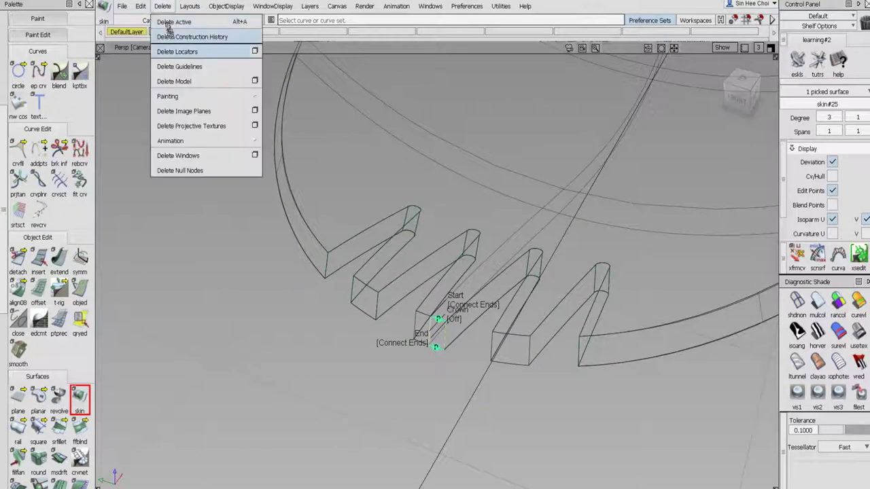
{"action": "left_click", "coordinate": [171, 51]}
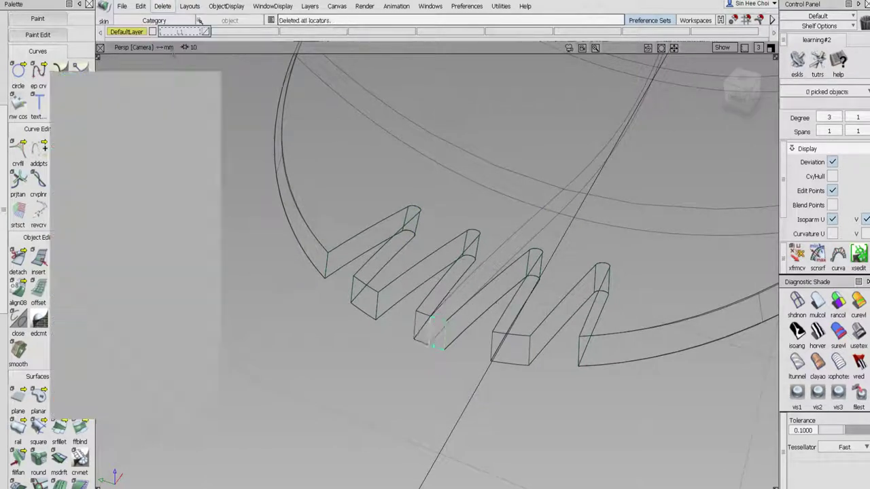
Skin the remaining far part of the middle tine's tip face between its short upper and lower edges.
{"action": "left_click", "coordinate": [195, 405]}
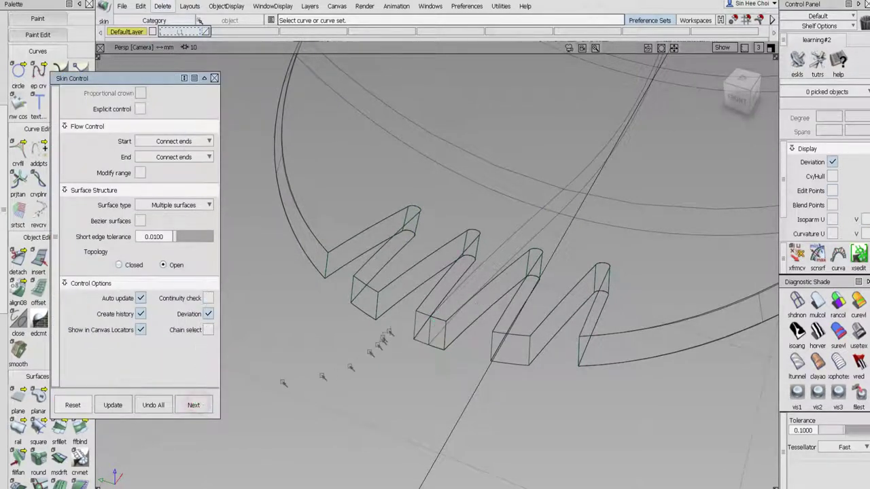
{"action": "left_click", "coordinate": [425, 314]}
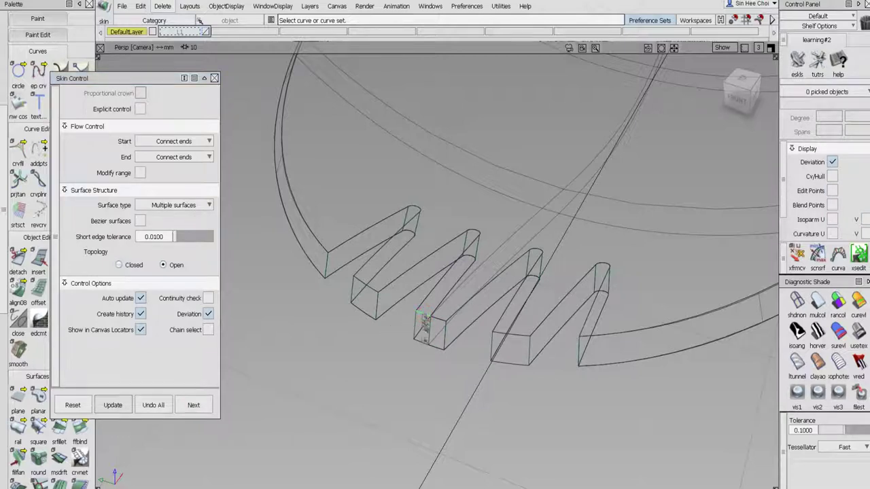
{"action": "left_click", "coordinate": [423, 345]}
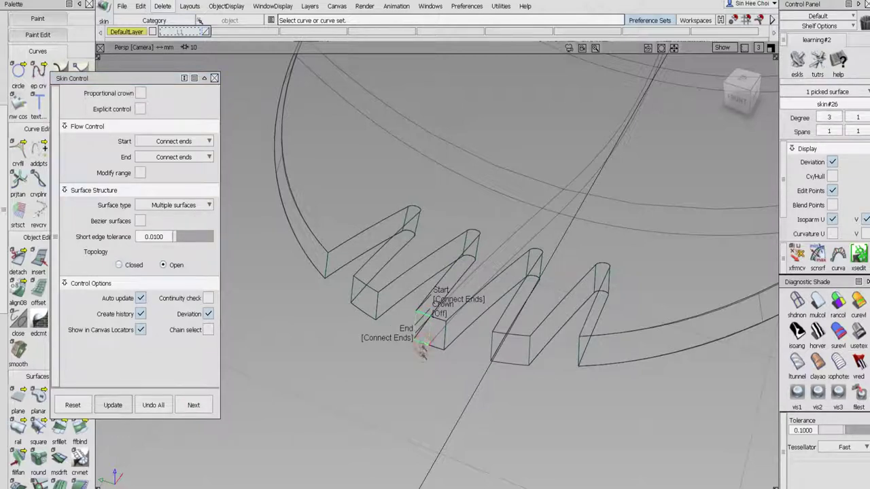
{"action": "left_click", "coordinate": [194, 405]}
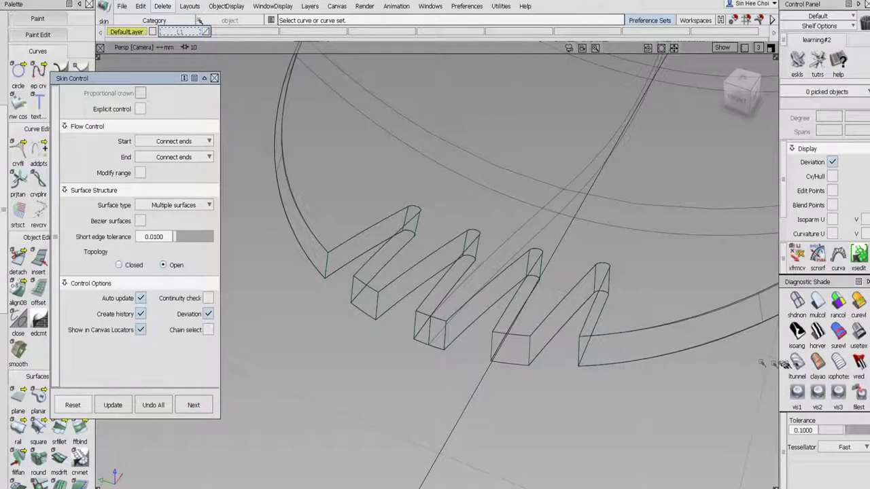
Skin the tip face of the full tine nearest the bowl's near edge between its upper and lower edges, and close the skin options.
{"action": "left_click", "coordinate": [799, 304]}
{"action": "left_click", "coordinate": [799, 304]}
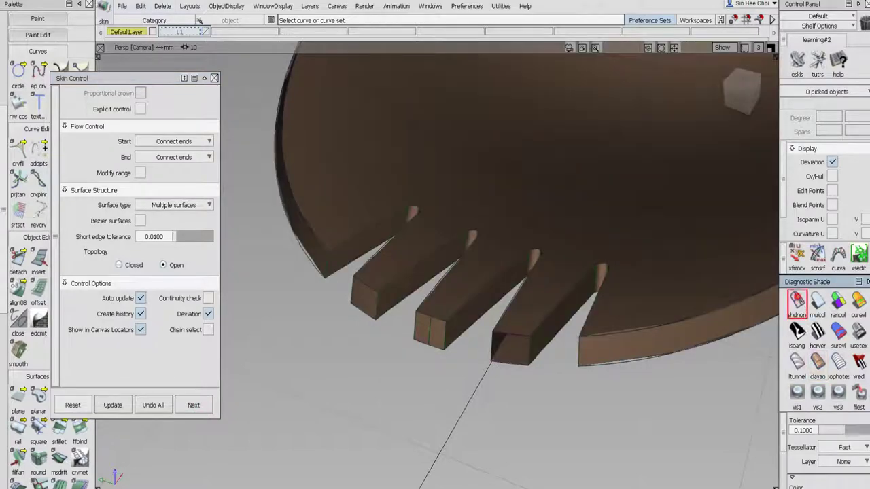
{"action": "left_click", "coordinate": [521, 337]}
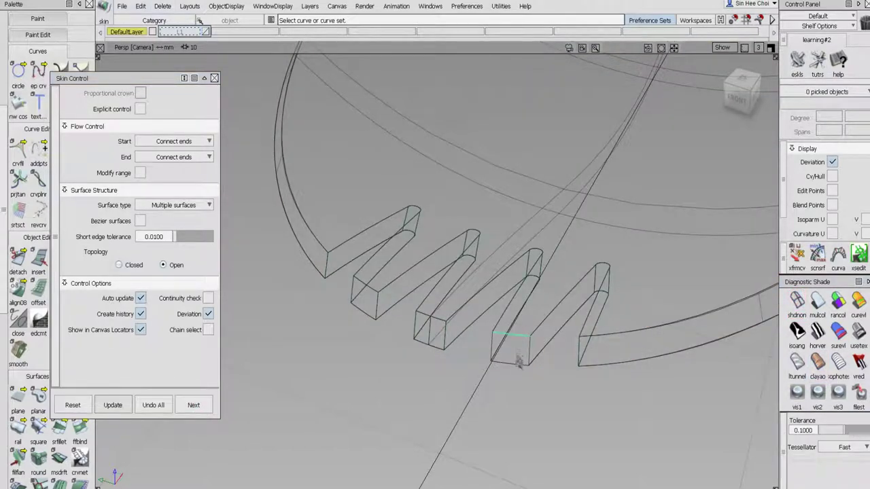
{"action": "left_click", "coordinate": [519, 363]}
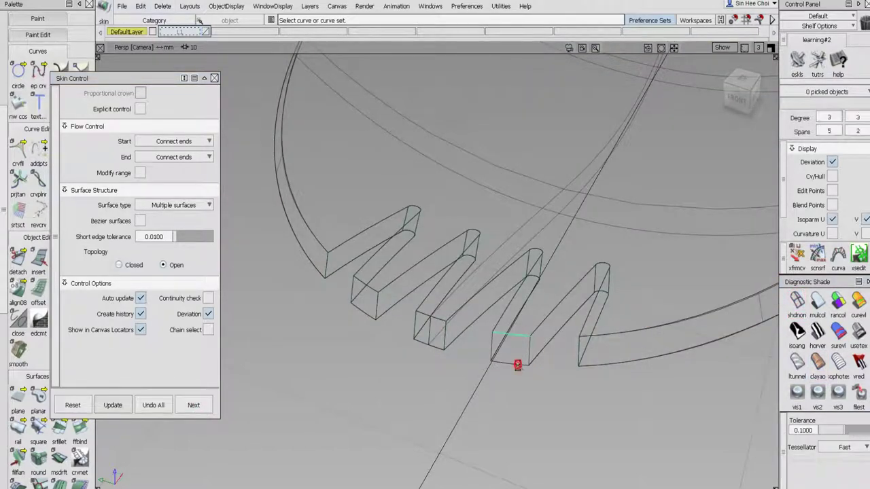
{"action": "left_click", "coordinate": [194, 405]}
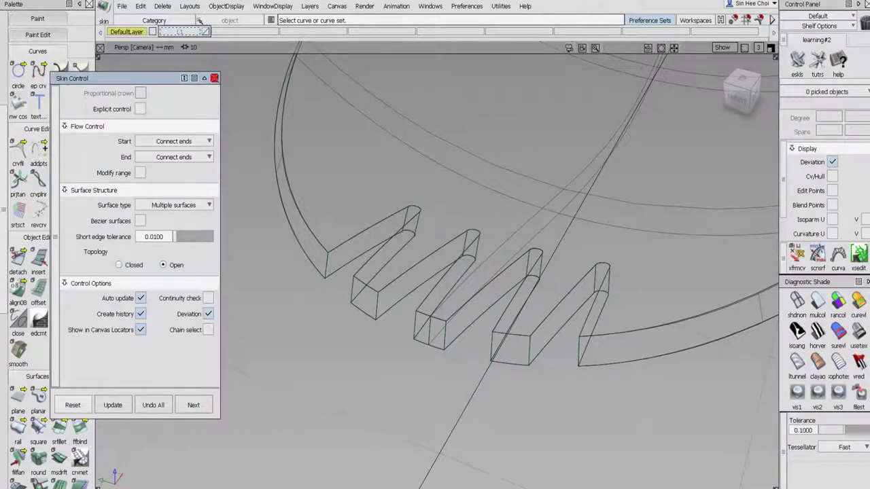
{"action": "left_click", "coordinate": [215, 78]}
Examine the closed spoon in shaded display from the tines to the handle's hole, and return to wireframe display.
{"action": "right_click_drag", "start_coordinate": [469, 160], "coordinate": [487, 189], "text": "alt+shift"}
{"action": "middle_click_drag", "start_coordinate": [508, 194], "coordinate": [424, 314], "text": "alt+shift"}
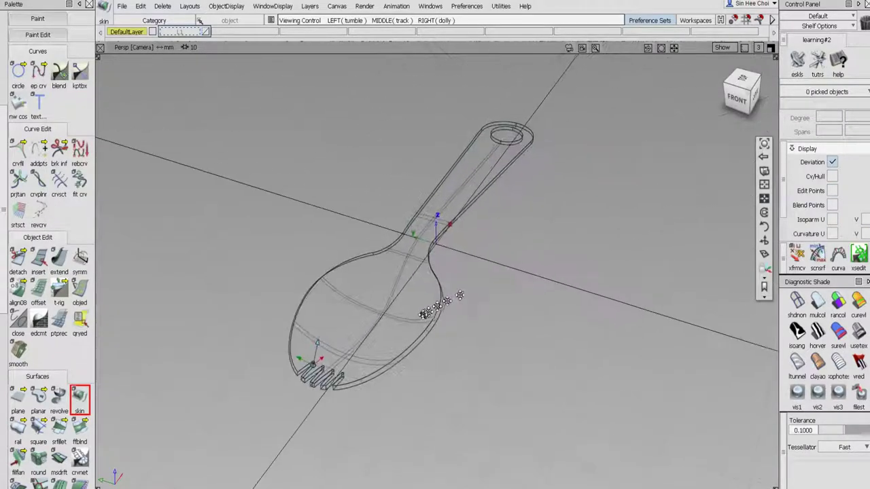
{"action": "left_click", "coordinate": [817, 302]}
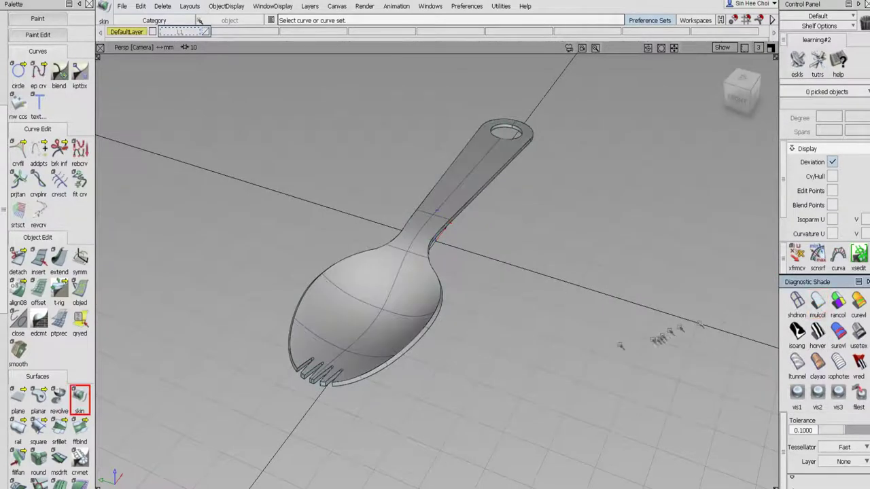
{"action": "left_click_drag", "start_coordinate": [620, 347], "coordinate": [467, 326], "text": "alt+shift"}
{"action": "middle_click_drag", "start_coordinate": [508, 278], "coordinate": [266, 262], "text": "alt+shift"}
{"action": "left_click_drag", "start_coordinate": [485, 263], "coordinate": [528, 260], "text": "alt+shift"}
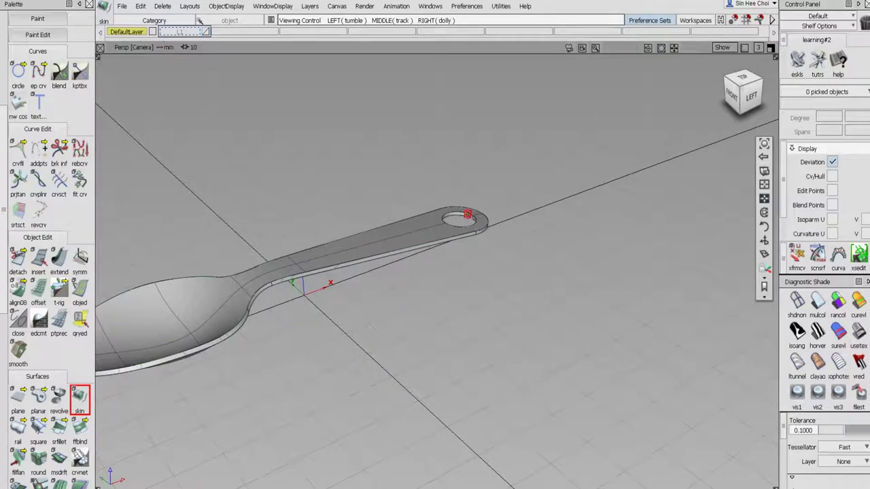
{"action": "scroll", "coordinate": [535, 202], "scroll_direction": "up", "scroll_amount": 10}
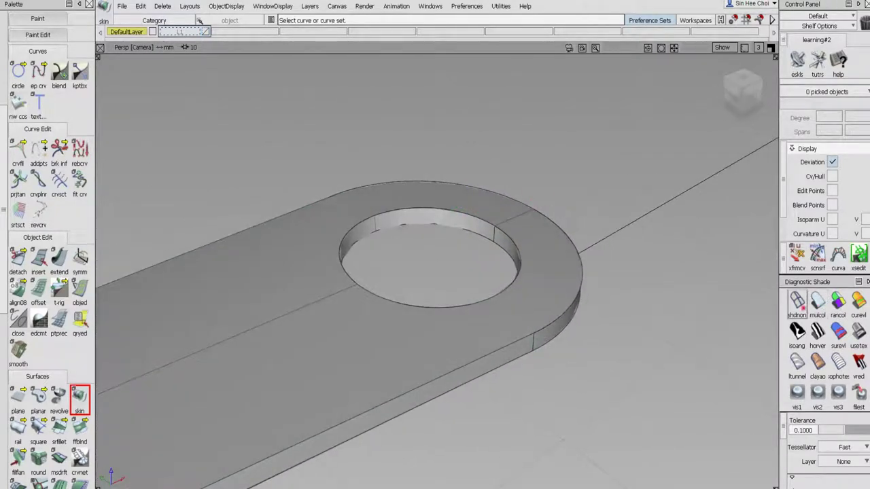
{"action": "left_click", "coordinate": [797, 303]}
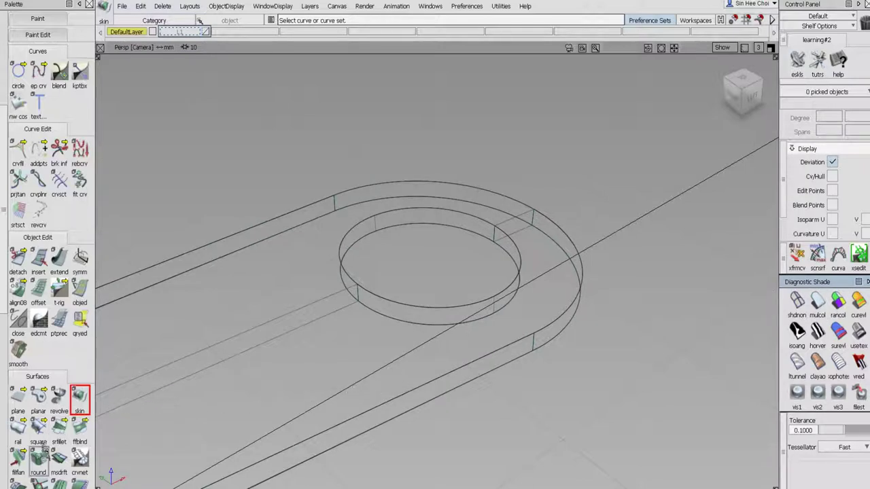
Start a Round with radius 0.3 on the upper and lower outer edges around the handle's rounded end.
{"action": "left_click", "coordinate": [39, 459]}
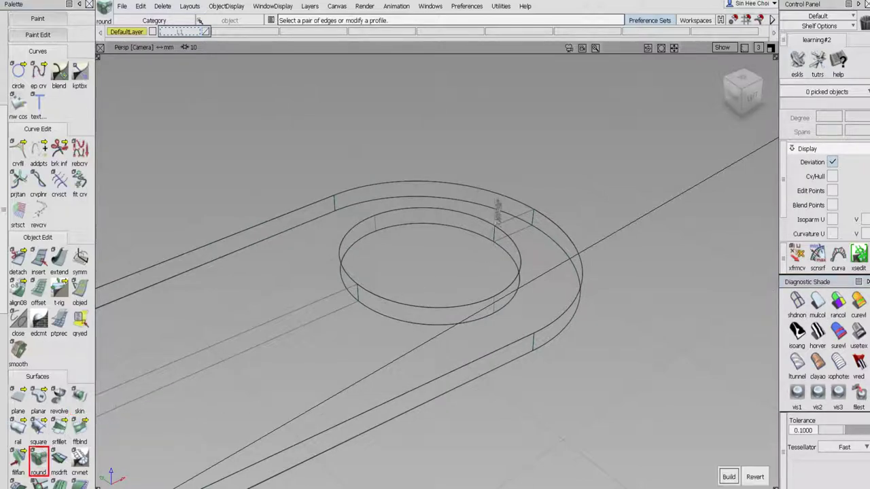
{"action": "left_click", "coordinate": [497, 196]}
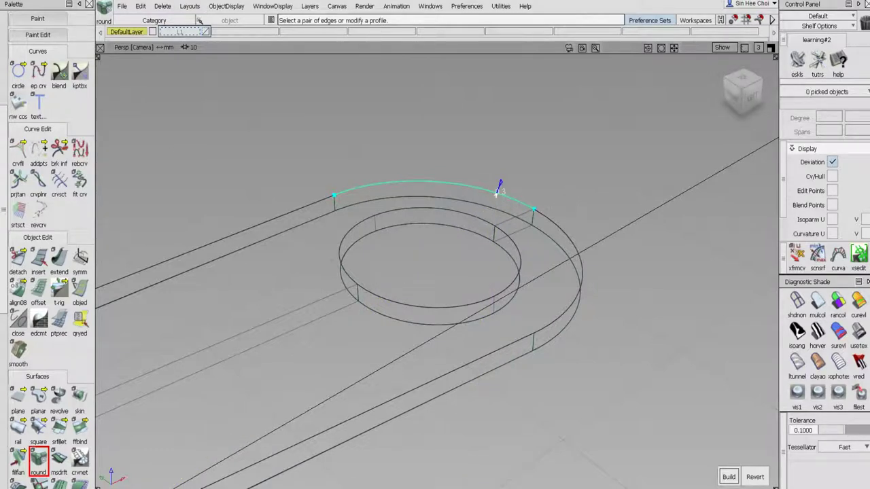
{"action": "left_click", "coordinate": [496, 206]}
{"action": "left_click", "coordinate": [544, 217]}
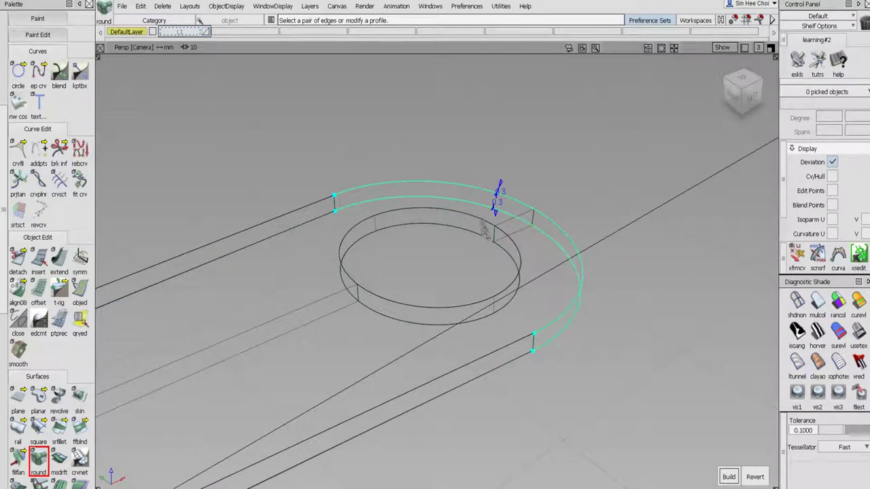
Add both halves of the handle hole's upper and lower edges to the round with radius 0.3.
{"action": "left_click", "coordinate": [479, 224]}
{"action": "left_click", "coordinate": [474, 231]}
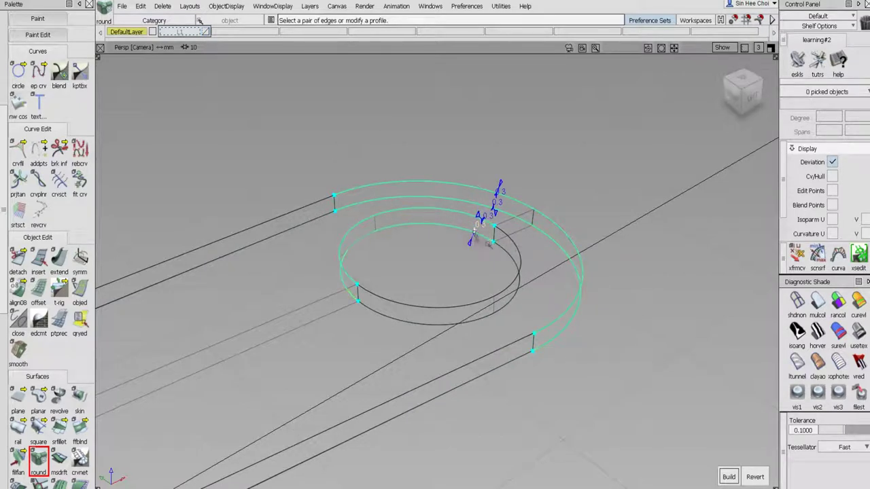
{"action": "left_click", "coordinate": [511, 240]}
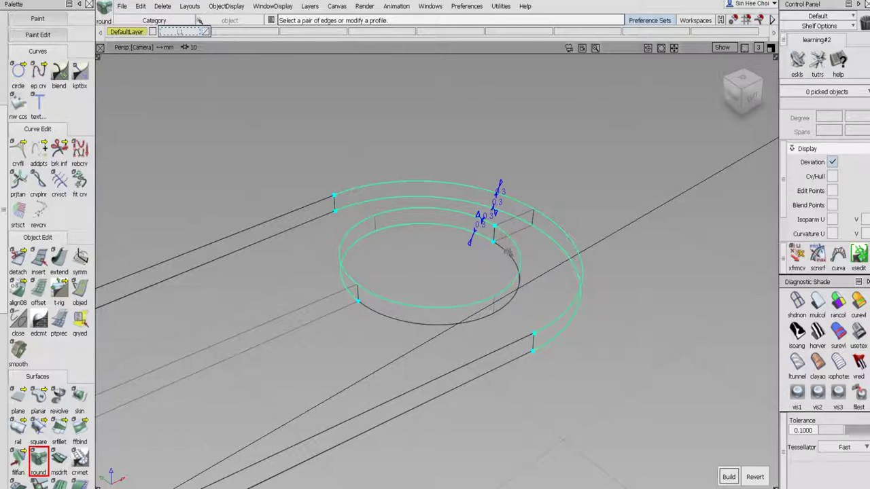
{"action": "left_click", "coordinate": [505, 249]}
Add the upper and lower edges along both long sides of the handle to the round.
{"action": "left_click", "coordinate": [501, 349]}
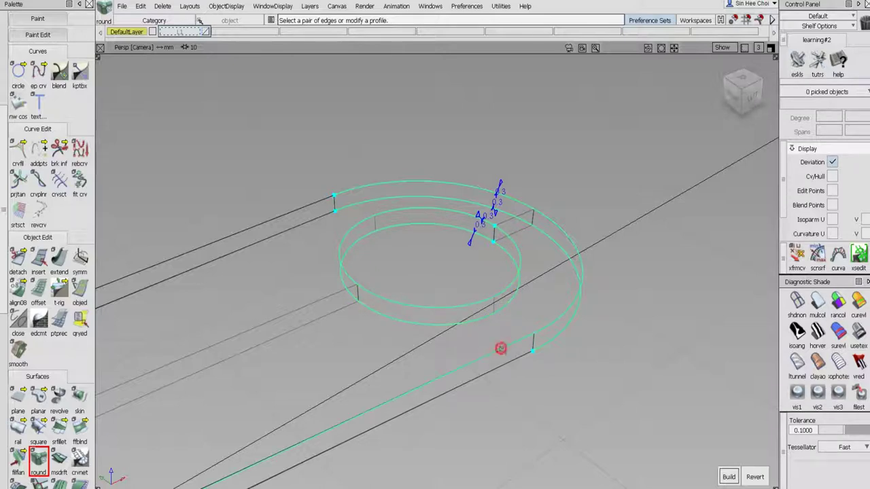
{"action": "left_click", "coordinate": [501, 367]}
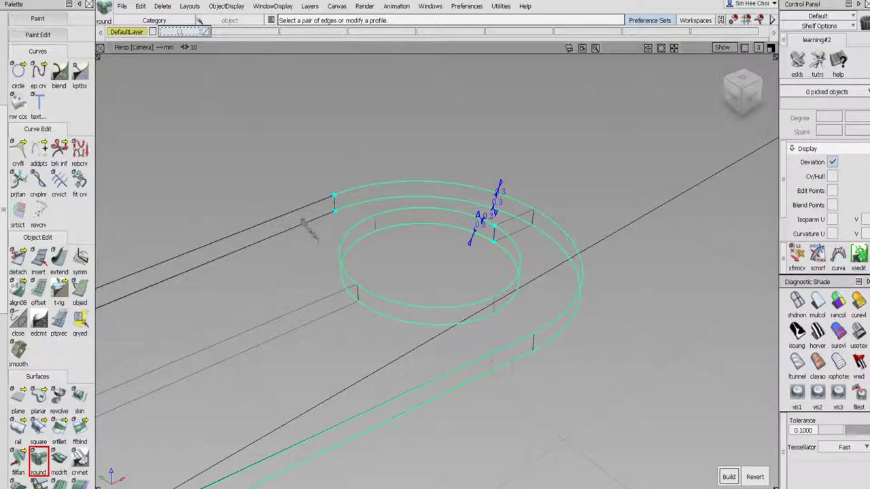
{"action": "left_click", "coordinate": [303, 210]}
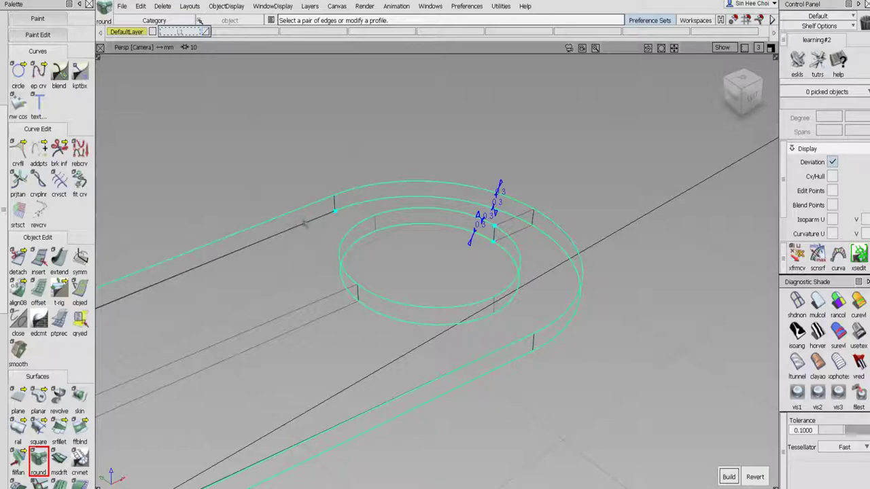
{"action": "left_click", "coordinate": [306, 223]}
Add the upper and lower edges of the neck curves and both sides of the bowl's outline to the round, with radius 0.3.
{"action": "right_click_drag", "start_coordinate": [354, 178], "coordinate": [361, 278], "text": "alt+shift"}
{"action": "middle_click_drag", "start_coordinate": [360, 279], "coordinate": [440, 250], "text": "alt+shift"}
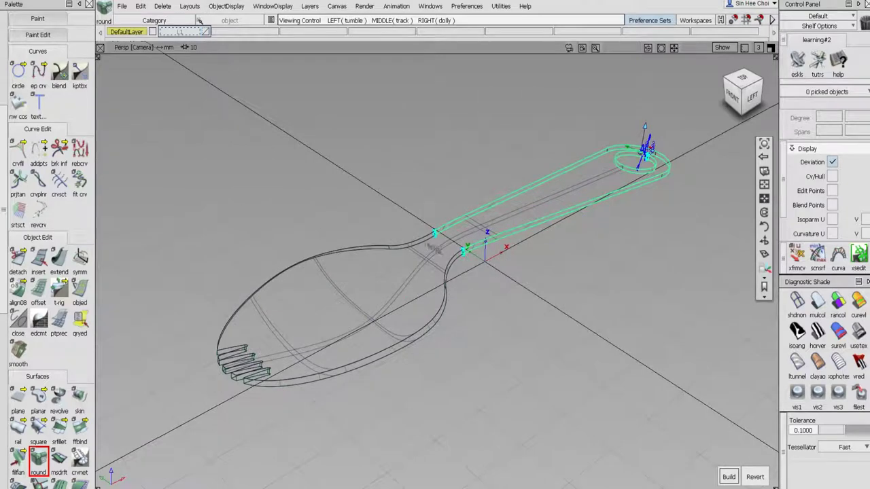
{"action": "scroll", "coordinate": [425, 242], "scroll_direction": "up", "scroll_amount": 5}
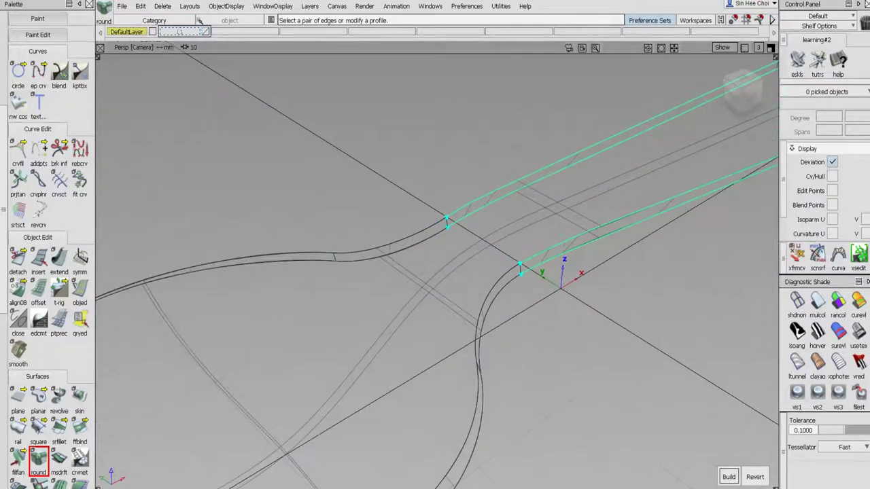
{"action": "left_click", "coordinate": [413, 242]}
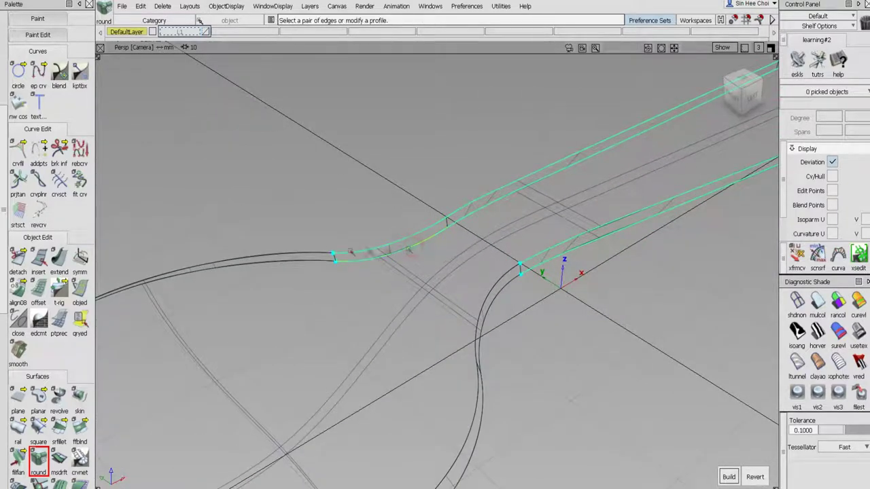
{"action": "left_click", "coordinate": [320, 253]}
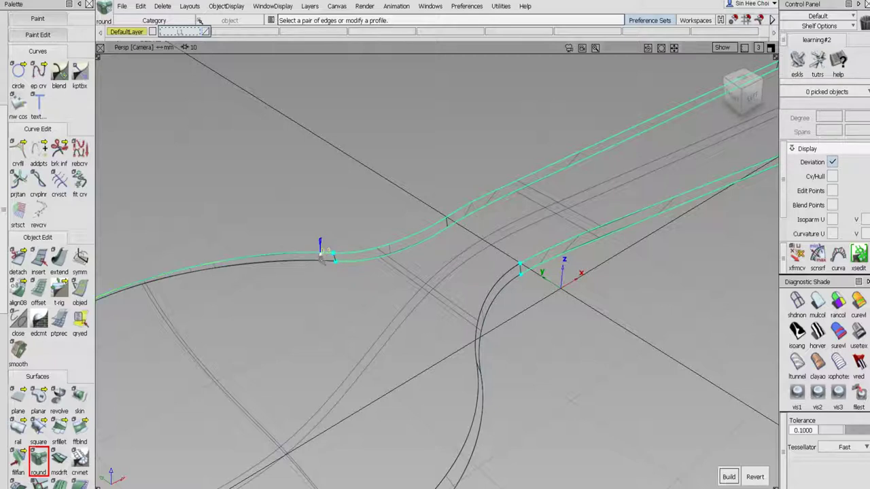
{"action": "left_click", "coordinate": [491, 300]}
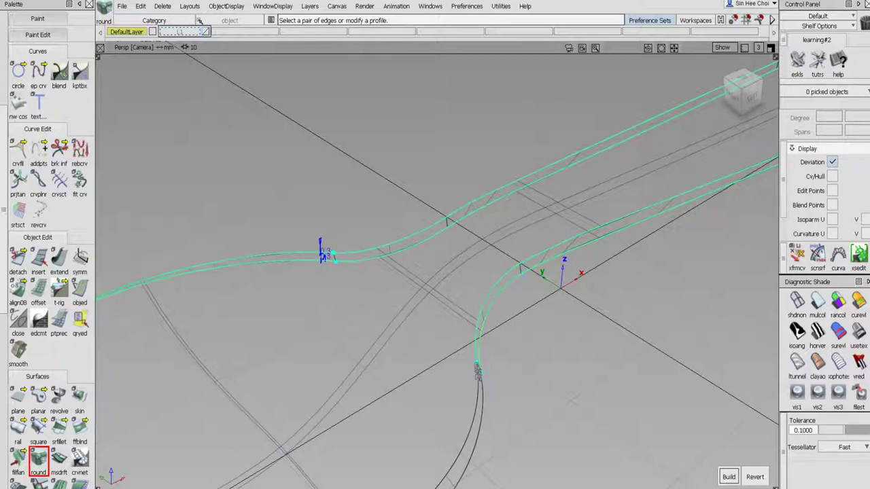
{"action": "left_click", "coordinate": [478, 386]}
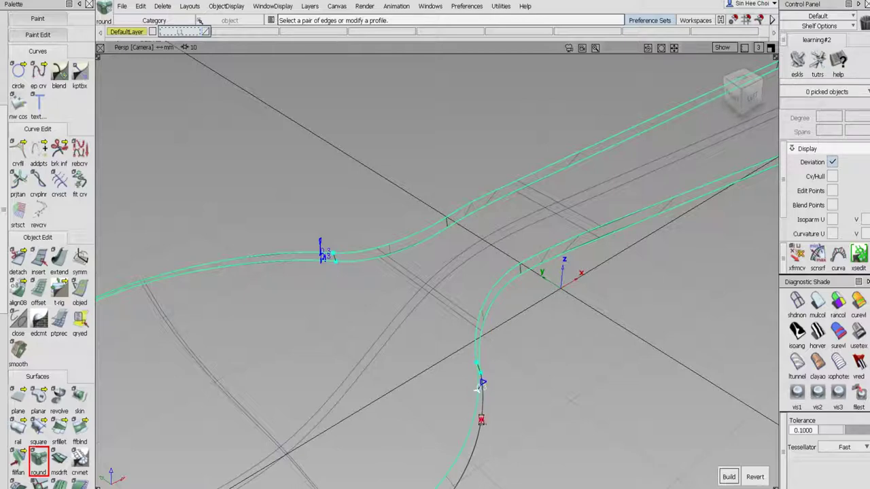
Add the bowl's far front corner and the adjoining slot wall's upper and lower edges to the round with radius 0.3.
{"action": "mouse_move", "coordinate": [524, 352]}
{"action": "middle_mouse_down", "text": "alt+shift"}
{"action": "mouse_move", "coordinate": [670, 245]}
{"action": "mouse_move", "coordinate": [735, 184]}
{"action": "middle_mouse_up", "text": "alt+shift"}
{"action": "middle_click_drag", "start_coordinate": [437, 330], "coordinate": [585, 301], "text": "alt+shift"}
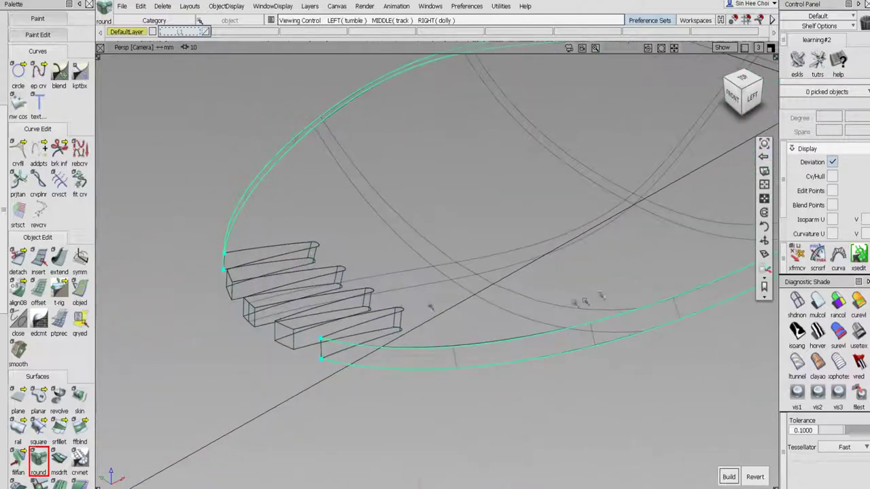
{"action": "left_click_drag", "start_coordinate": [379, 319], "coordinate": [420, 328], "text": "alt+shift"}
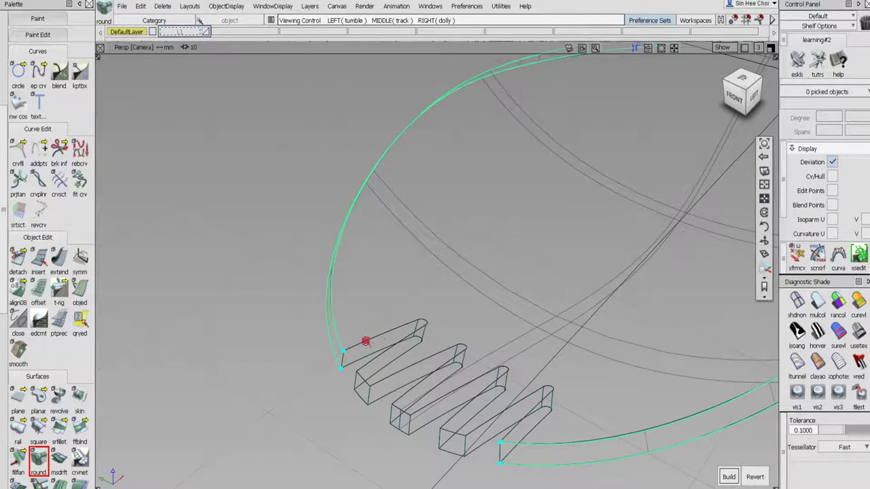
{"action": "left_click", "coordinate": [366, 342], "text": "alt+shift"}
{"action": "mouse_move", "coordinate": [375, 343]}
{"action": "right_mouse_down", "text": "alt+shift"}
{"action": "mouse_move", "coordinate": [419, 350]}
{"action": "mouse_move", "coordinate": [489, 340]}
{"action": "right_mouse_up", "text": "alt+shift"}
{"action": "middle_click_drag", "start_coordinate": [441, 311], "coordinate": [426, 234], "text": "alt+shift"}
{"action": "left_click_drag", "start_coordinate": [425, 249], "coordinate": [387, 255], "text": "alt+shift"}
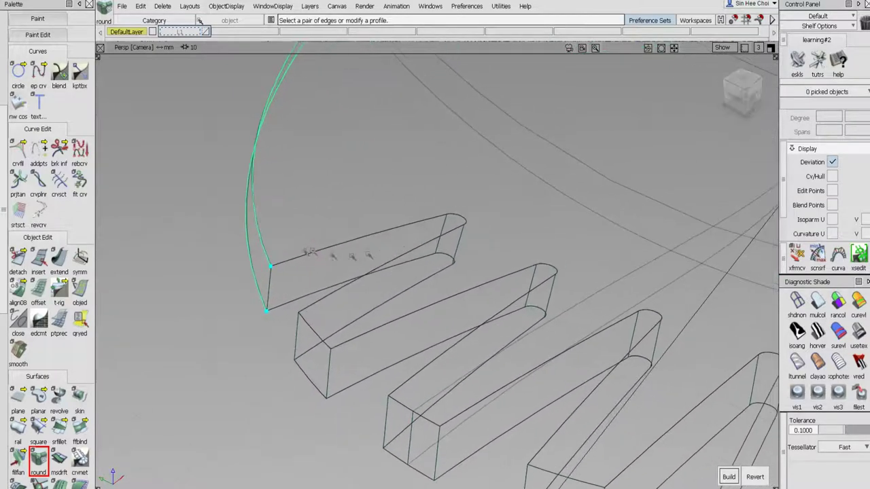
{"action": "left_click", "coordinate": [293, 260]}
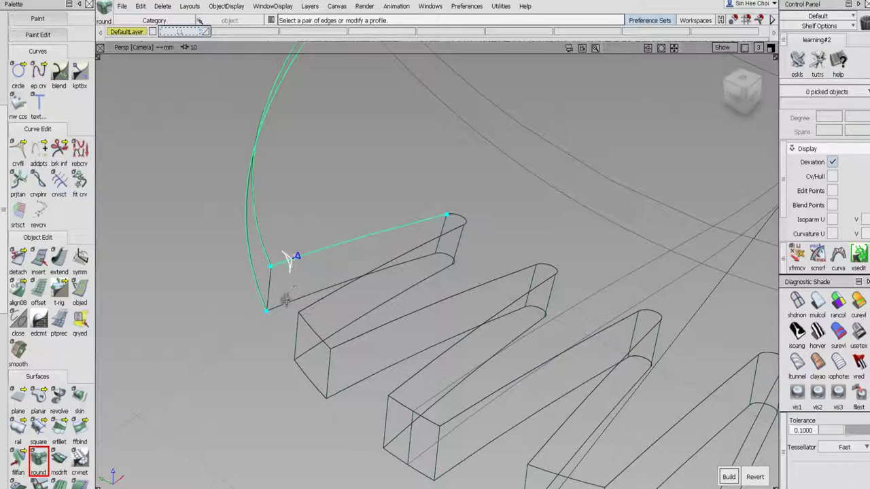
{"action": "left_click", "coordinate": [280, 300]}
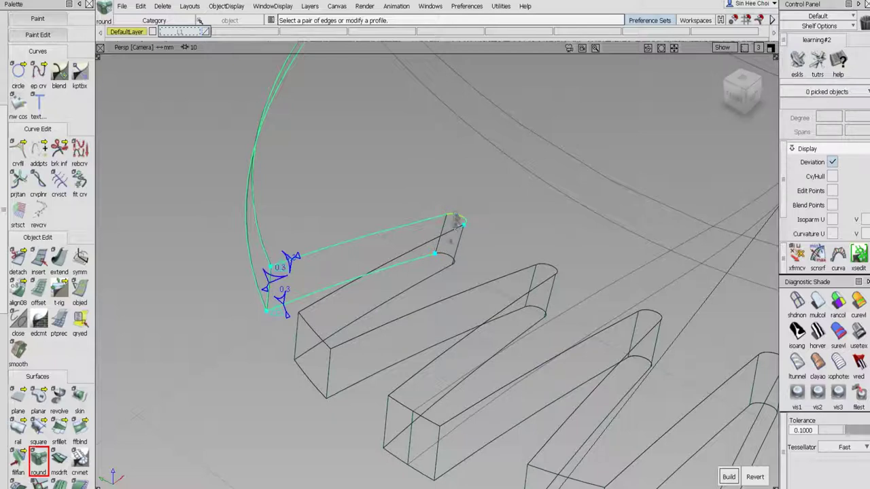
Add the same slot's inner end and opposite wall edges, plus the adjacent tine tip's upper and lower edges, to the round with radius 0.3.
{"action": "left_click", "coordinate": [446, 254]}
{"action": "left_click", "coordinate": [428, 276]}
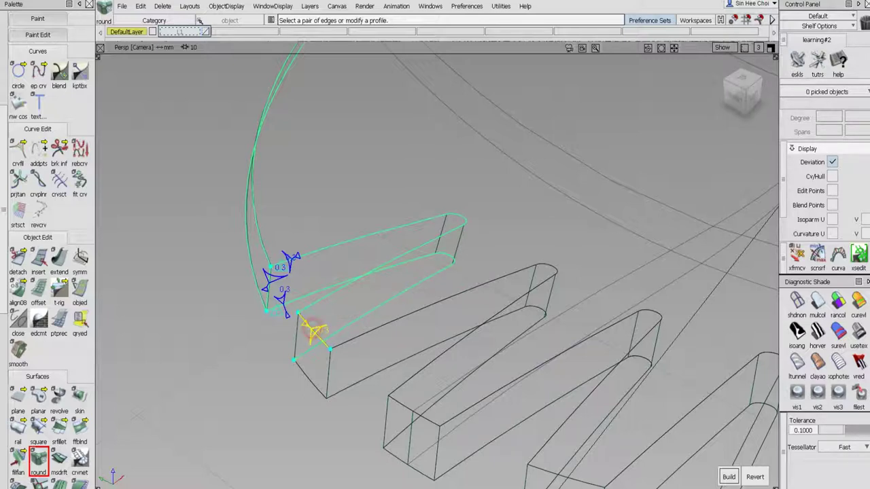
{"action": "left_click", "coordinate": [311, 331]}
{"action": "left_click", "coordinate": [308, 374]}
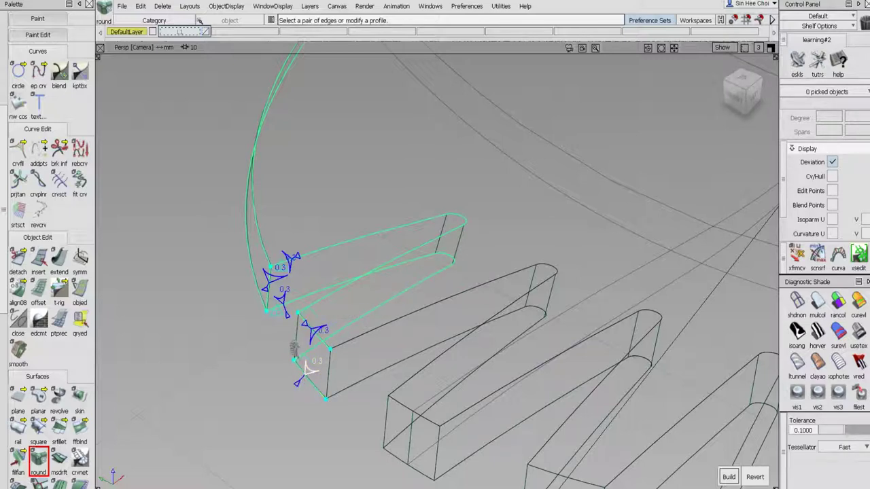